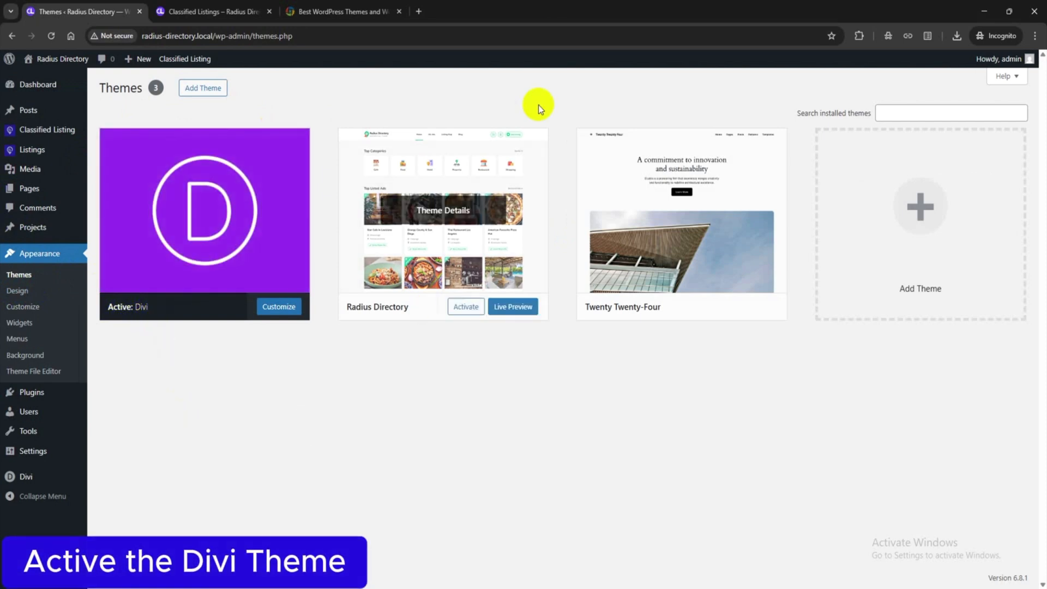
Step: Open the Classified Listing addons page on the RadiusTheme website and look through the offered addons for the Divi archive builder
{"action": "left_click", "coordinate": [338, 5]}
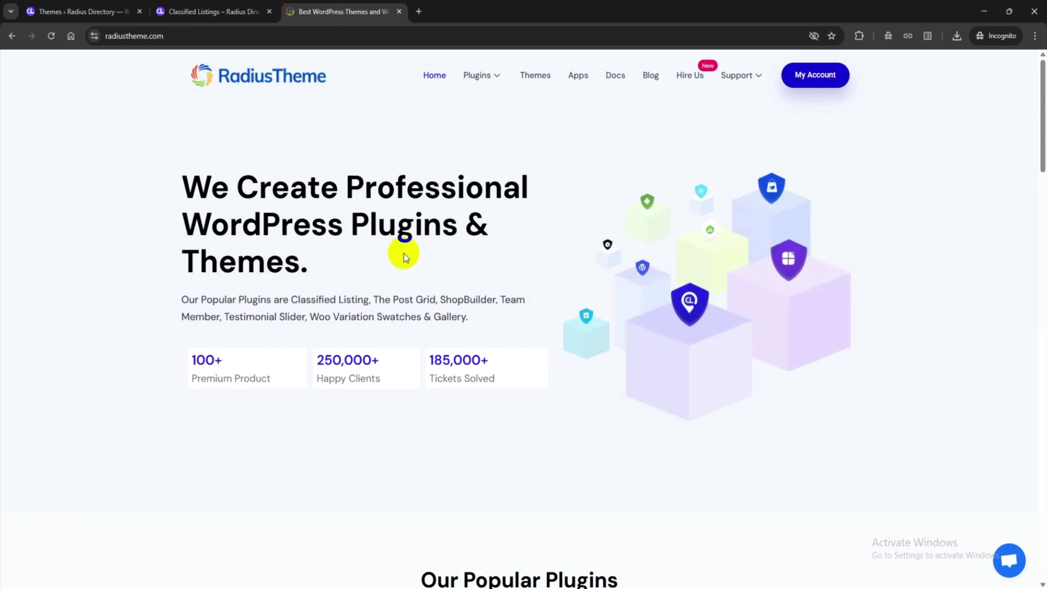
{"action": "mouse_move", "coordinate": [482, 76]}
{"action": "left_click", "coordinate": [321, 134]}
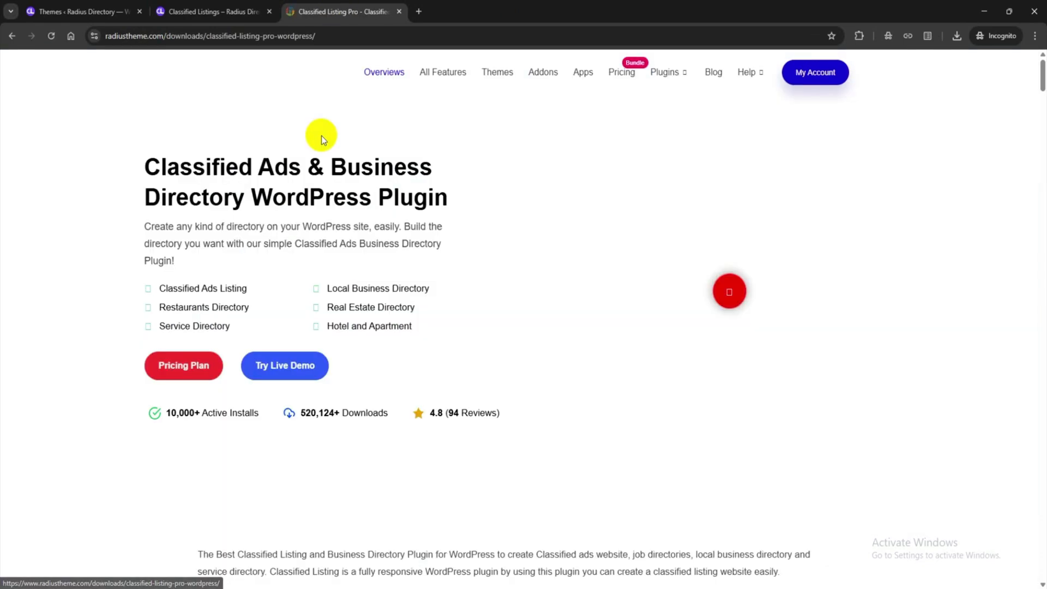
{"action": "left_click", "coordinate": [539, 73]}
{"action": "scroll", "coordinate": [351, 266], "scroll_direction": "down", "scroll_amount": 10}
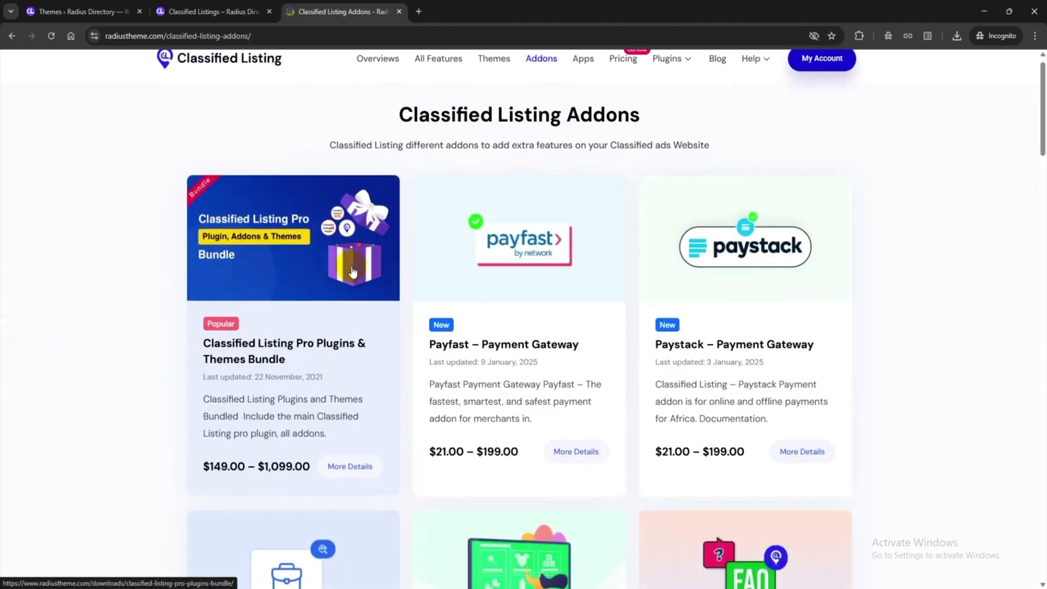
{"action": "scroll", "coordinate": [351, 270], "scroll_direction": "down", "scroll_amount": 6}
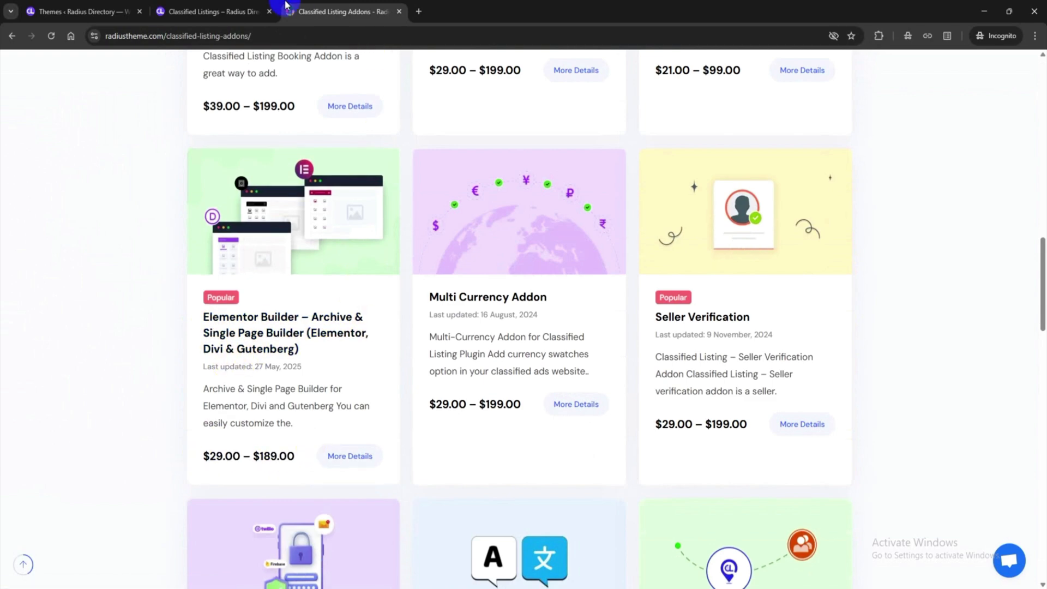
Step: Return to the WordPress admin and check the installed plugins for Classified Listing and Classified Listing Toolkits
{"action": "left_click", "coordinate": [85, 7]}
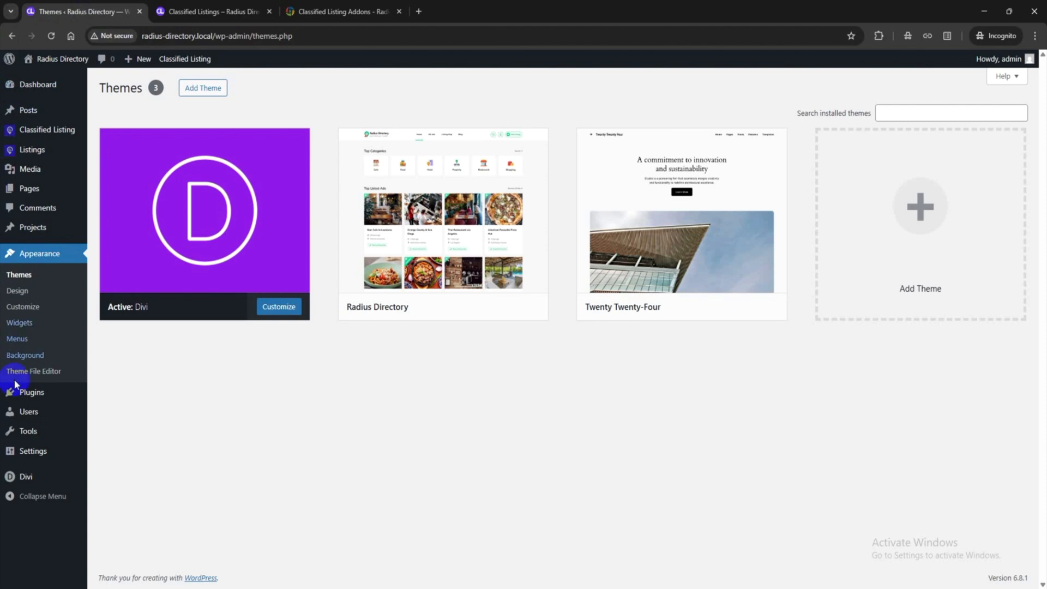
{"action": "left_click", "coordinate": [22, 397]}
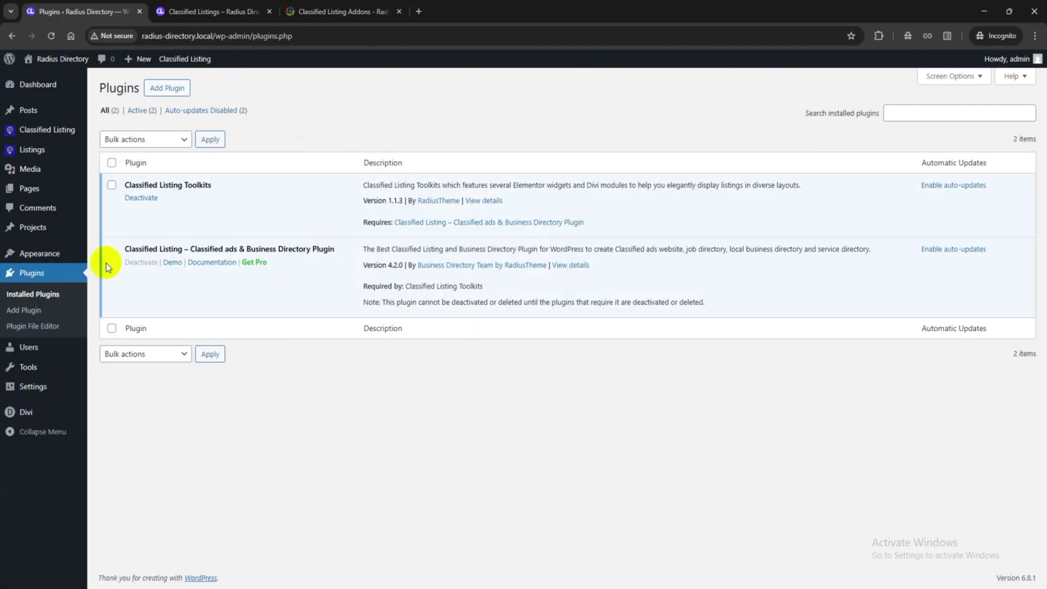
{"action": "left_click_drag", "start_coordinate": [125, 249], "coordinate": [329, 250]}
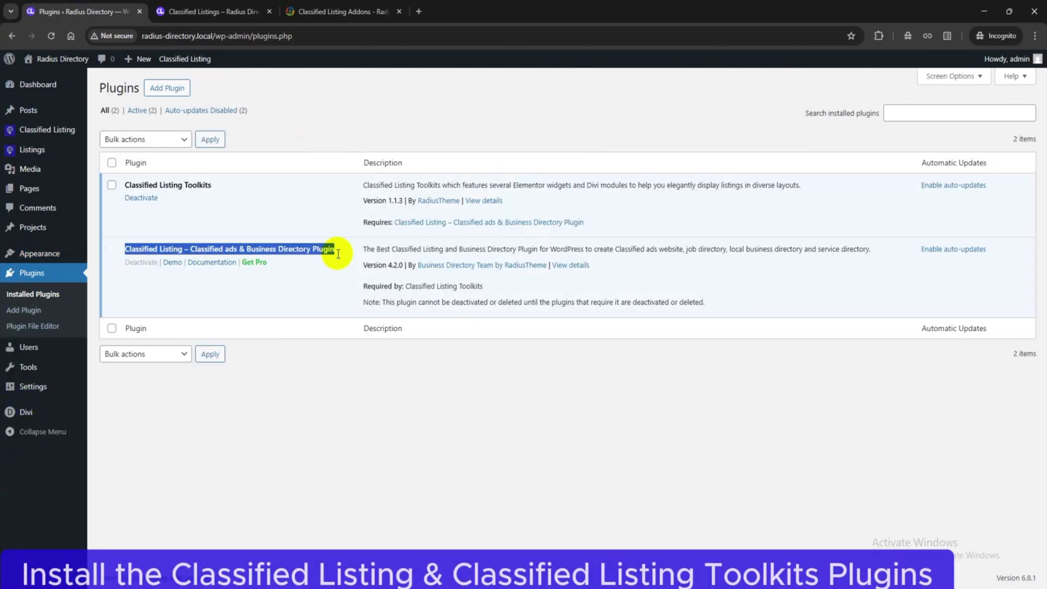
{"action": "left_click_drag", "start_coordinate": [125, 185], "coordinate": [217, 189]}
{"action": "left_click", "coordinate": [290, 129]}
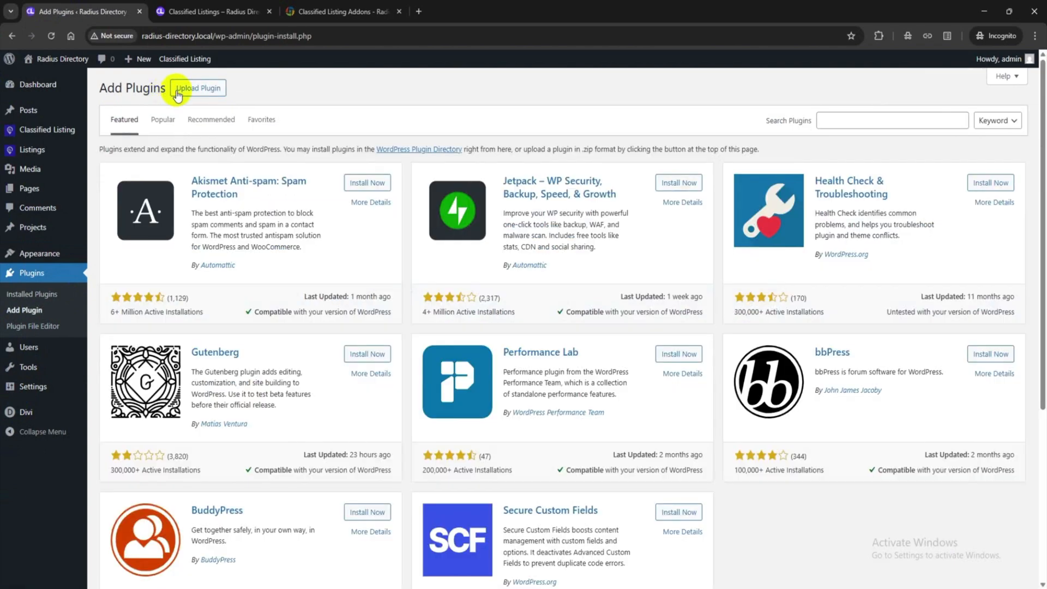
Step: Upload the plugin file rtcl-elementor-builder.zip, then install and activate it
{"action": "left_click", "coordinate": [217, 88]}
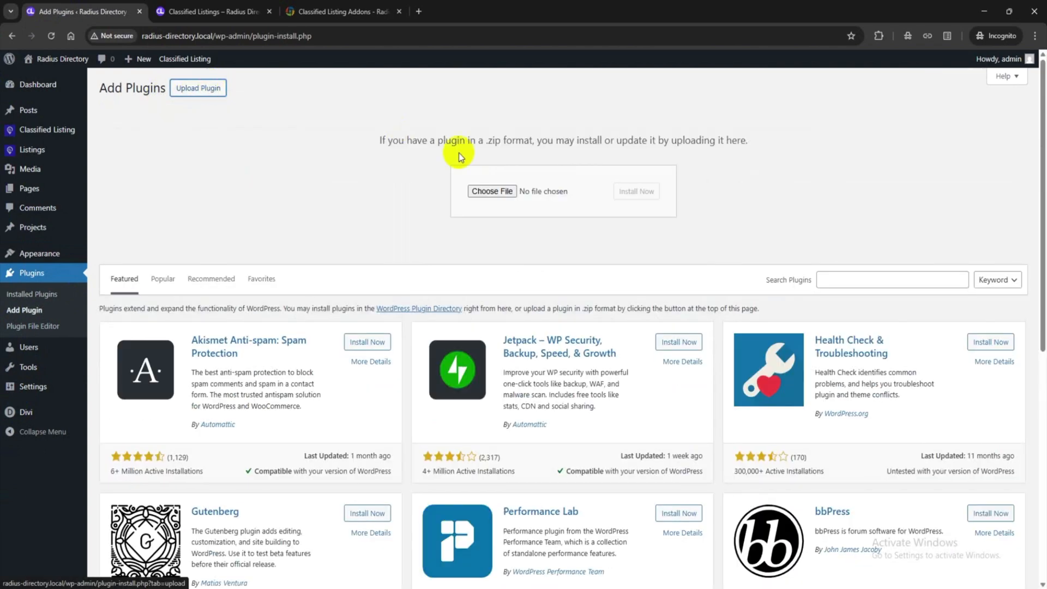
{"action": "left_click", "coordinate": [488, 191]}
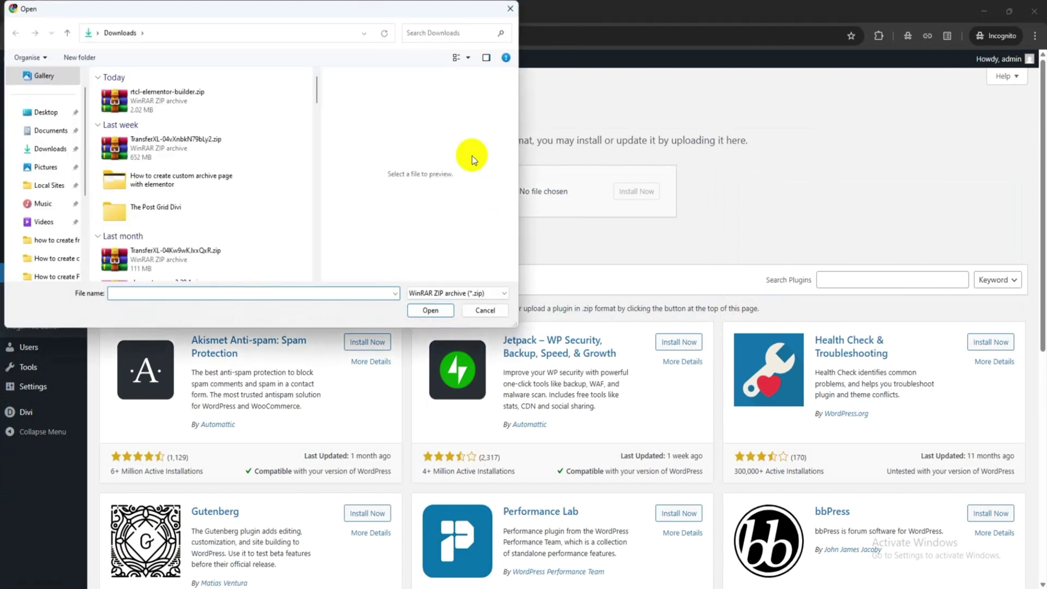
{"action": "double_click", "coordinate": [173, 92]}
{"action": "left_click", "coordinate": [625, 192]}
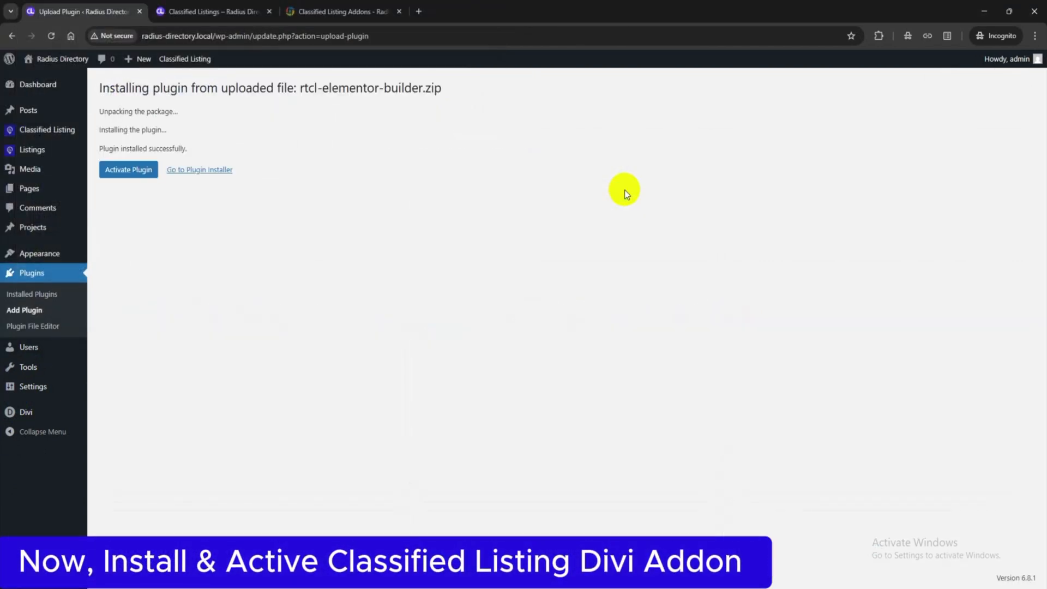
{"action": "left_click", "coordinate": [138, 174]}
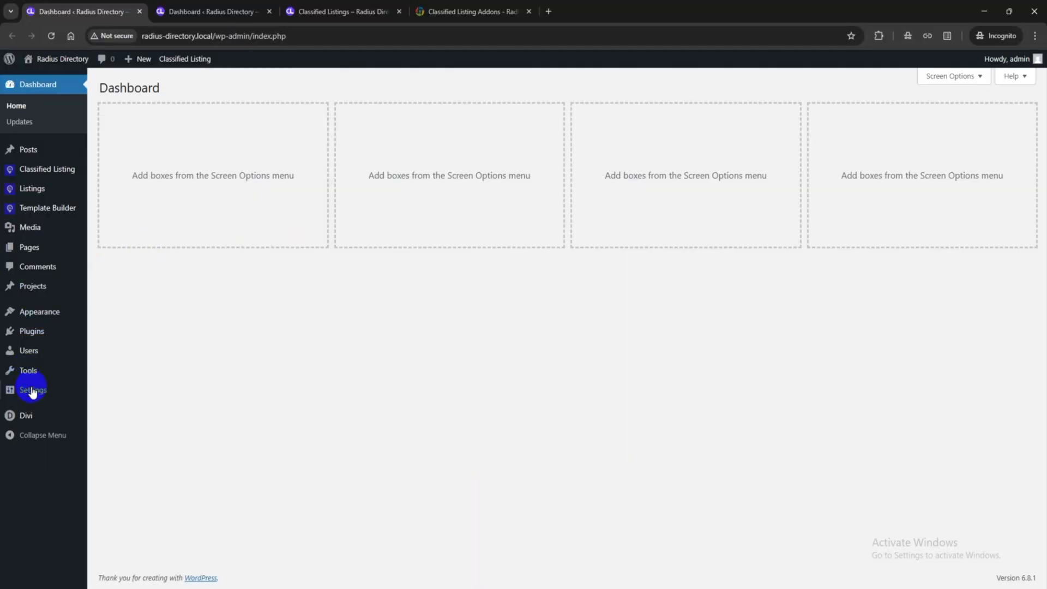
Step: Create a new Divi Theme Builder template assigned to the Classified Listings Archive Page and save the changes
{"action": "mouse_move", "coordinate": [24, 416]}
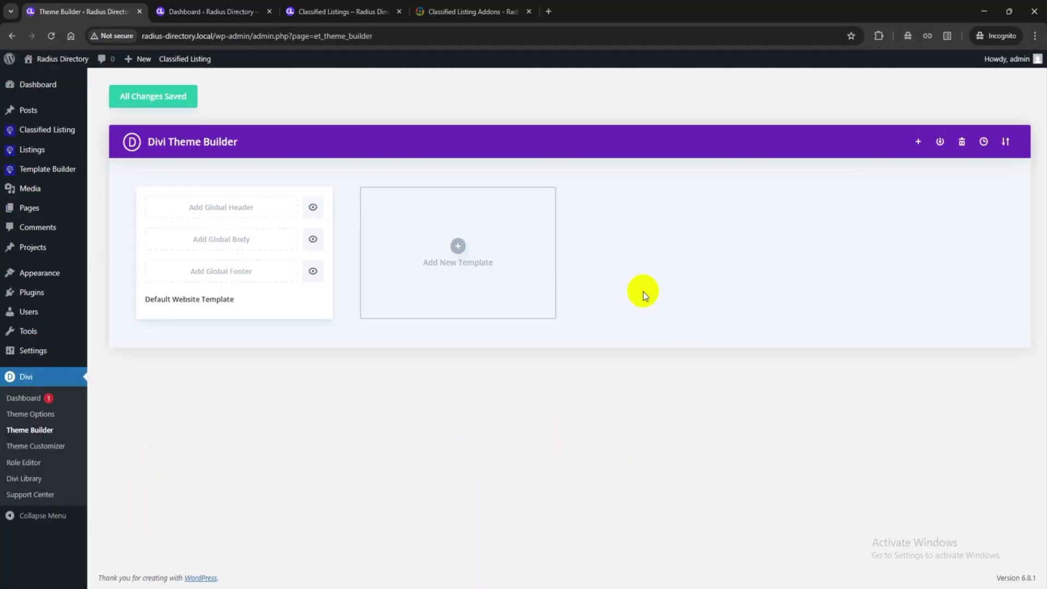
{"action": "left_click", "coordinate": [436, 252]}
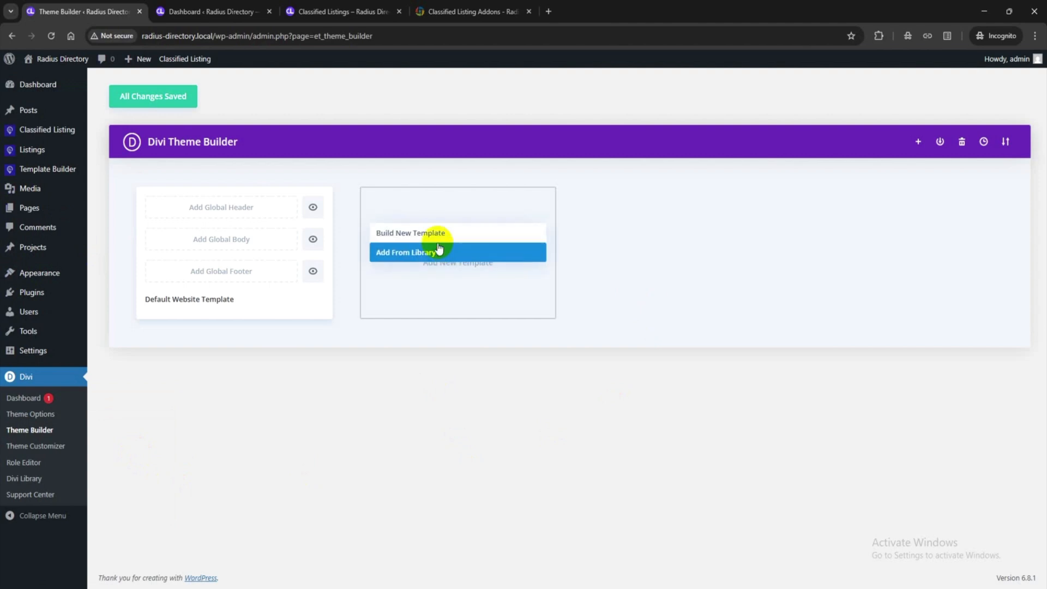
{"action": "left_click", "coordinate": [439, 239]}
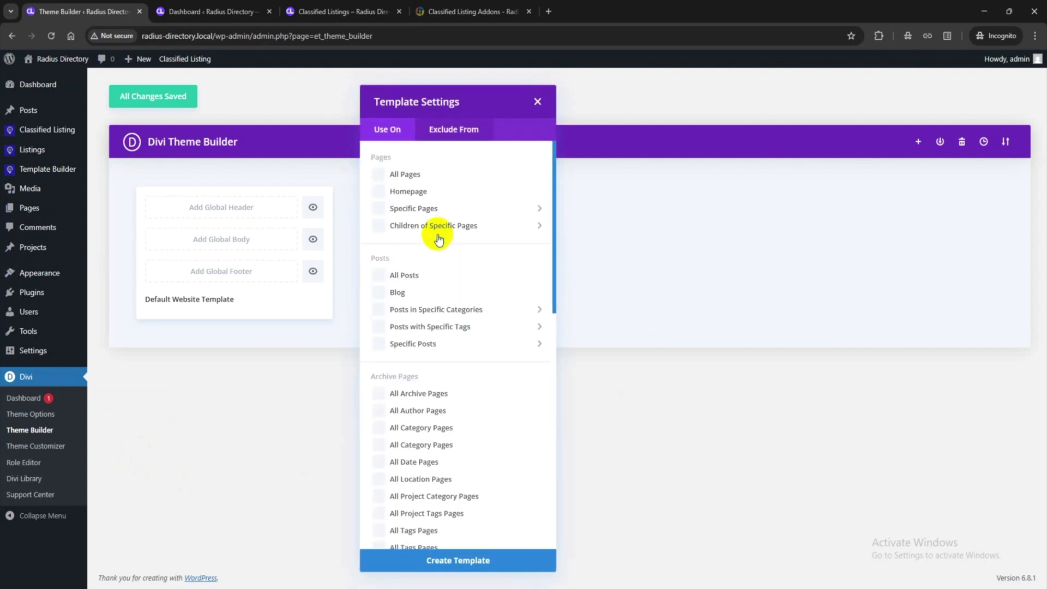
{"action": "scroll", "coordinate": [436, 243], "scroll_direction": "down", "scroll_amount": 10}
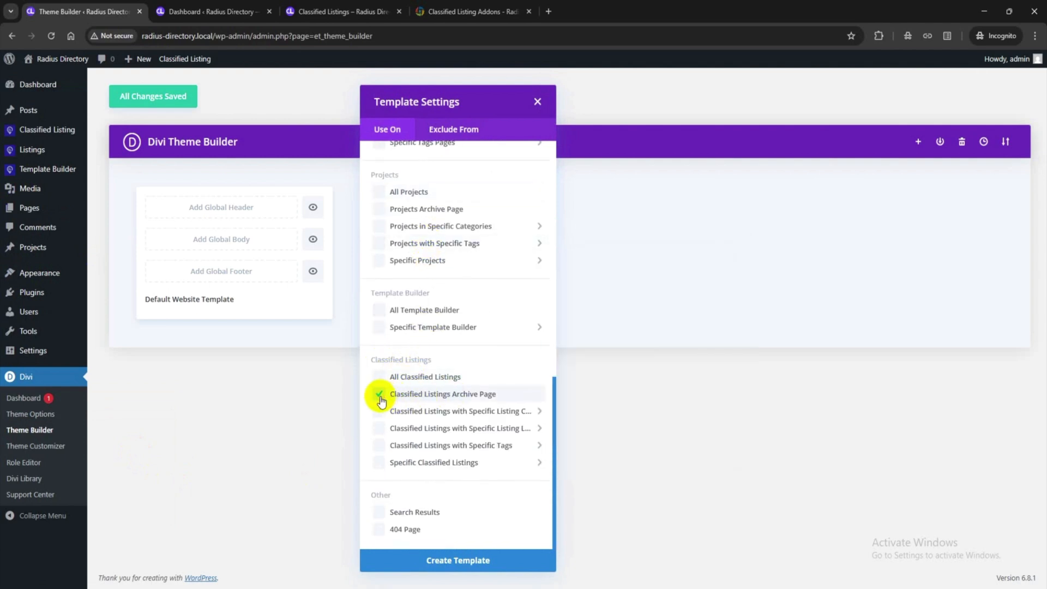
{"action": "left_click", "coordinate": [474, 562]}
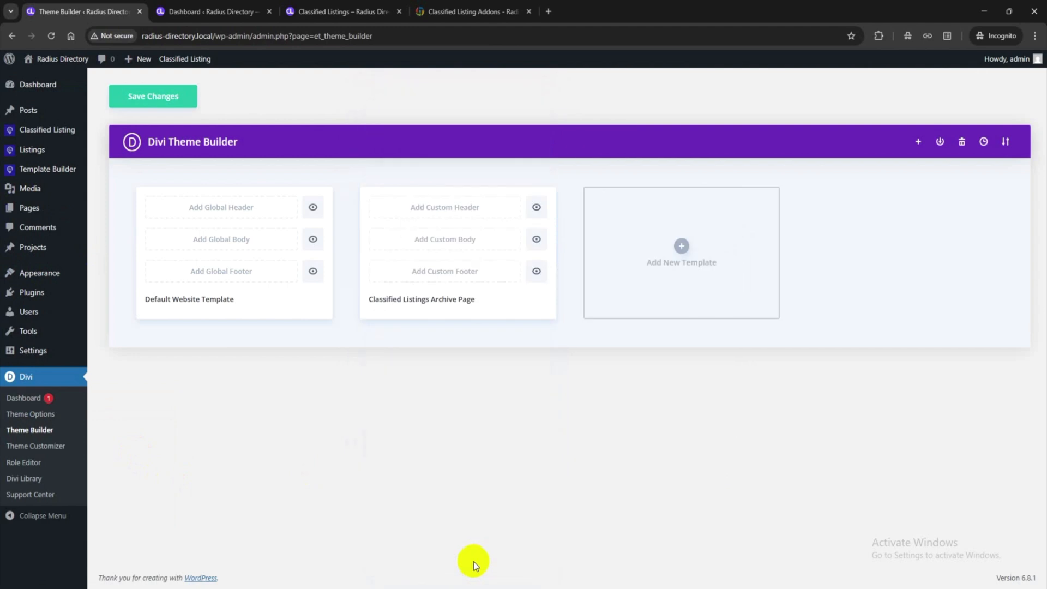
{"action": "left_click", "coordinate": [178, 100]}
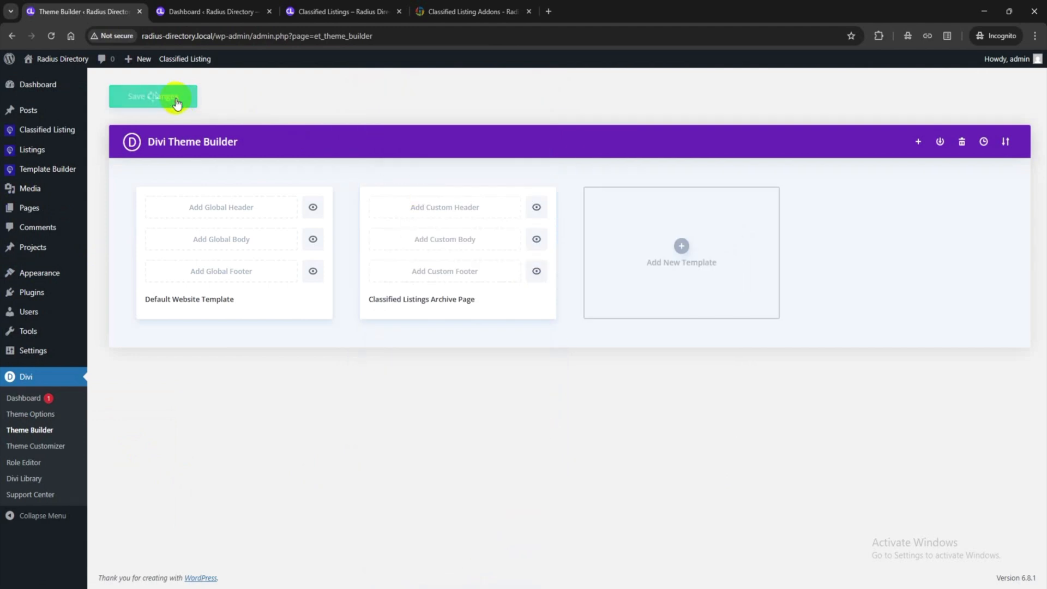
Step: Build a custom body for the Classified Listings Archive Page template and insert a single-column row
{"action": "left_click", "coordinate": [450, 245]}
{"action": "left_click", "coordinate": [461, 246]}
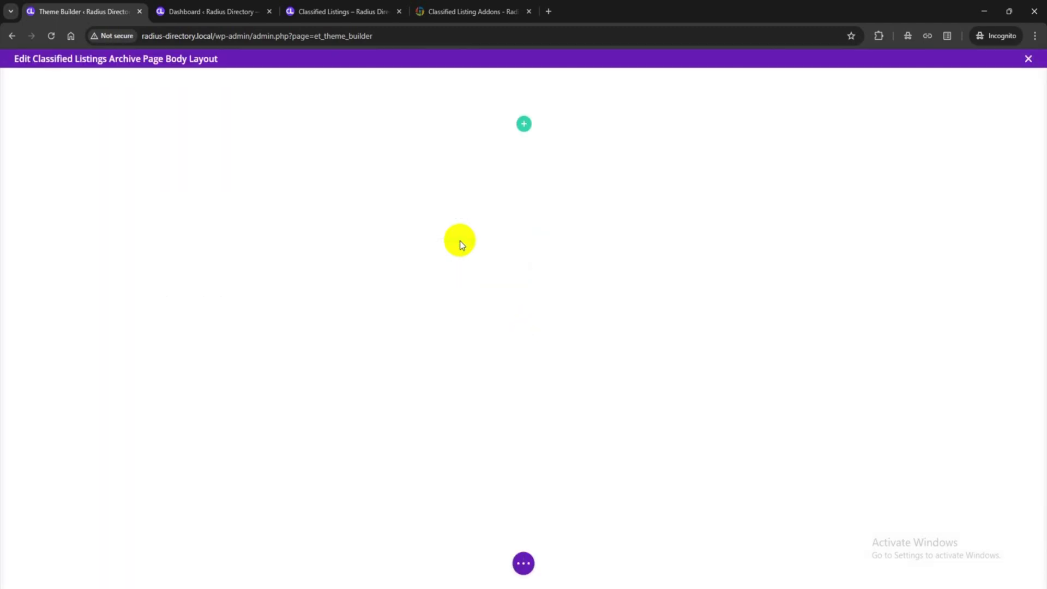
{"action": "left_click", "coordinate": [525, 566]}
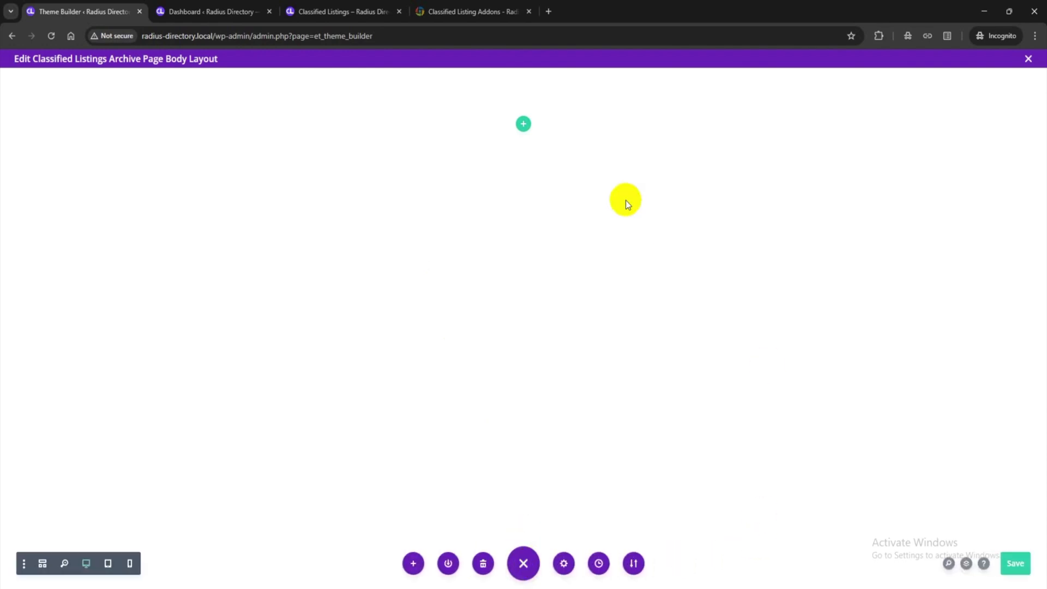
{"action": "left_click", "coordinate": [524, 127]}
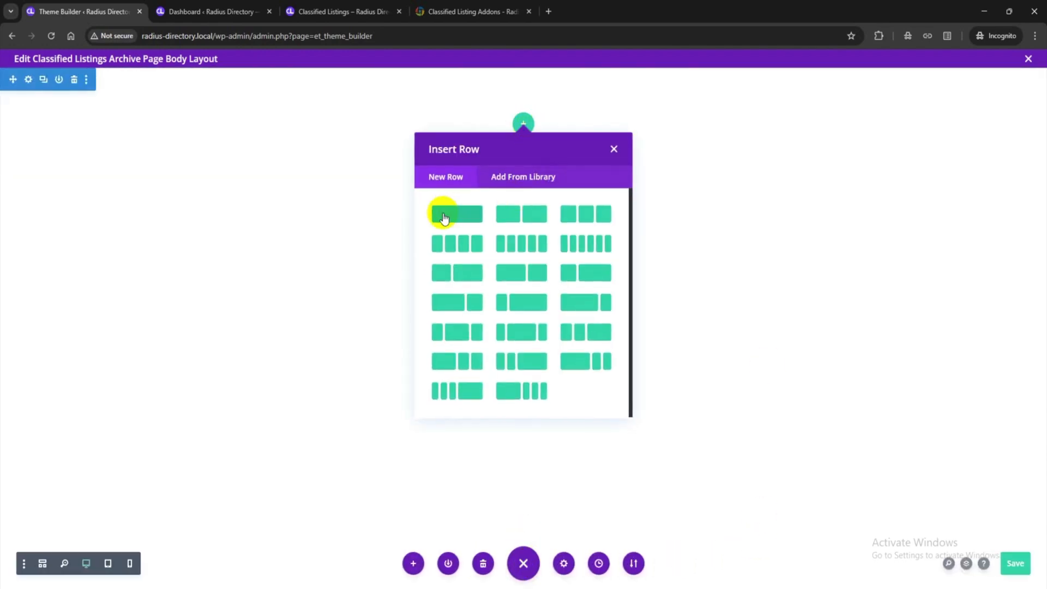
{"action": "left_click", "coordinate": [455, 215]}
Step: Add the Classified Page Header module from the Classified Archive Modules to the new row
{"action": "scroll", "coordinate": [486, 262], "scroll_direction": "down", "scroll_amount": 10}
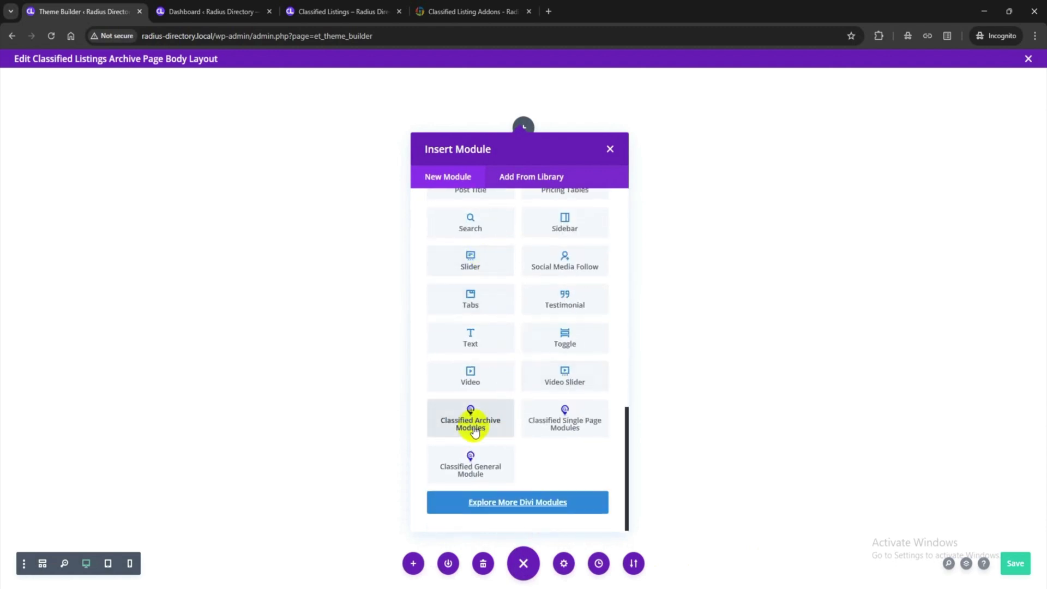
{"action": "left_click", "coordinate": [477, 431]}
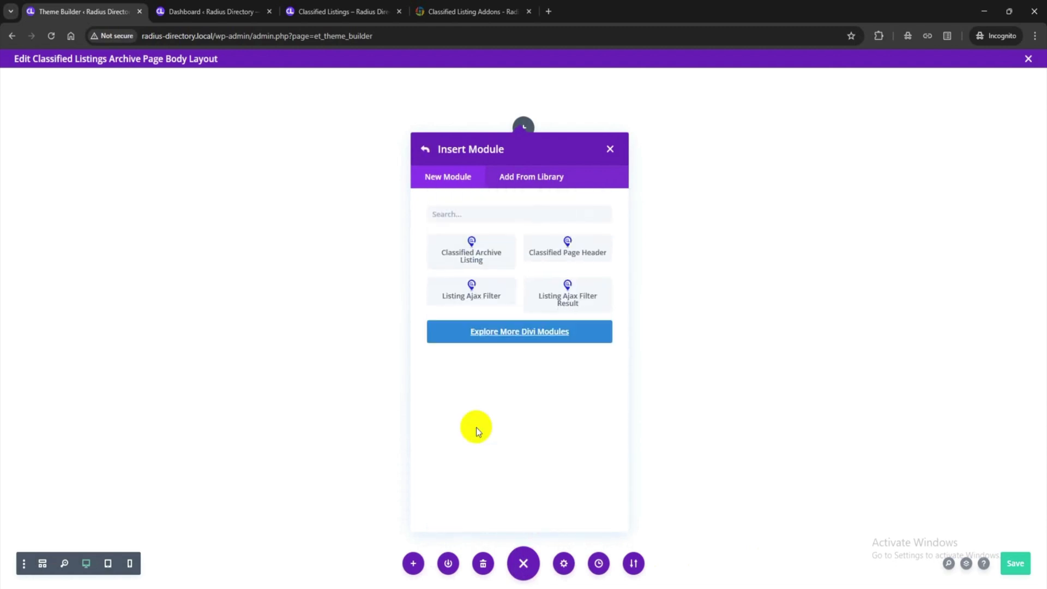
{"action": "left_click", "coordinate": [569, 254]}
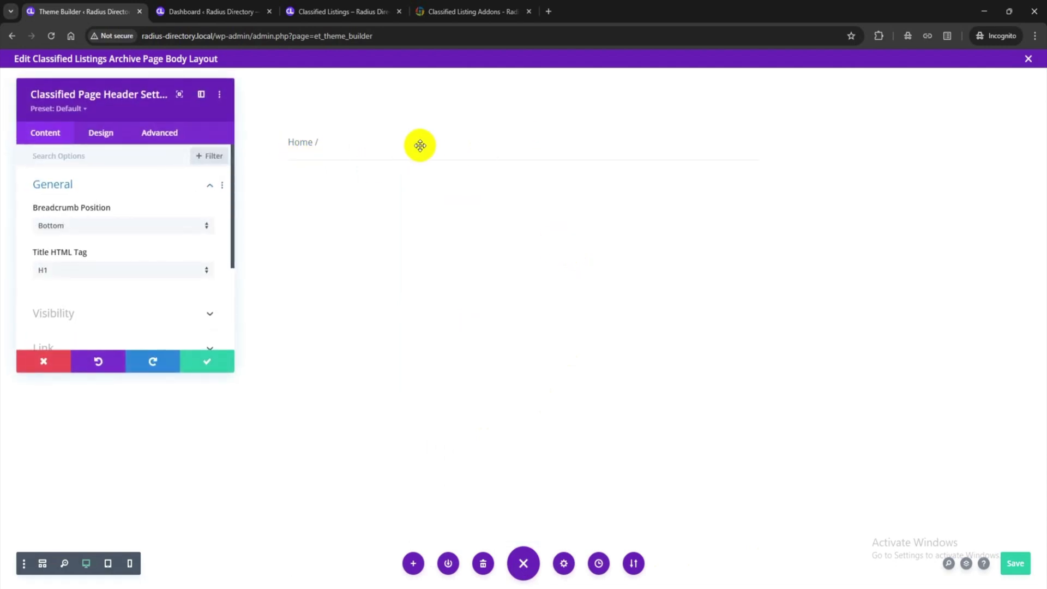
Step: Check the page header's breadcrumb position choices, keeping Bottom, and set the Title HTML Tag to H2
{"action": "scroll", "coordinate": [91, 253], "scroll_direction": "down", "scroll_amount": 2}
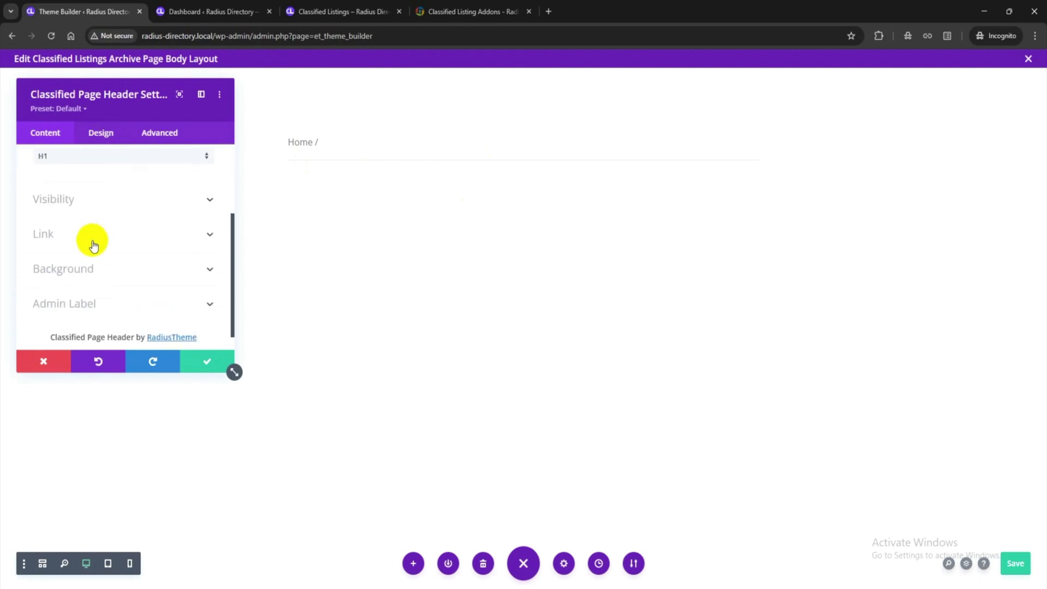
{"action": "scroll", "coordinate": [93, 185], "scroll_direction": "up", "scroll_amount": 2}
{"action": "left_click", "coordinate": [95, 174]}
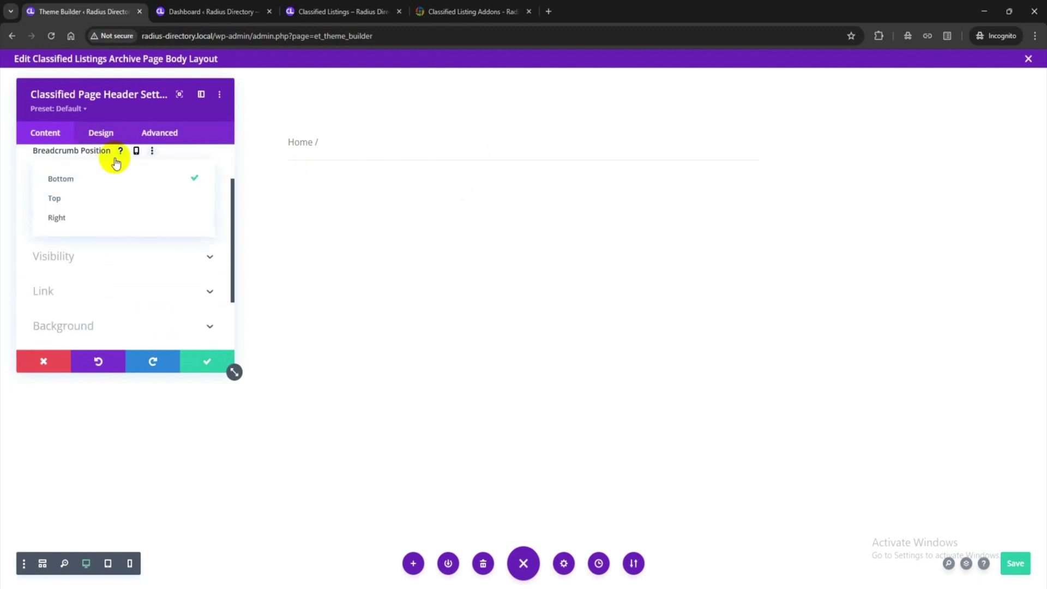
{"action": "left_click", "coordinate": [109, 176]}
{"action": "left_click", "coordinate": [66, 212]}
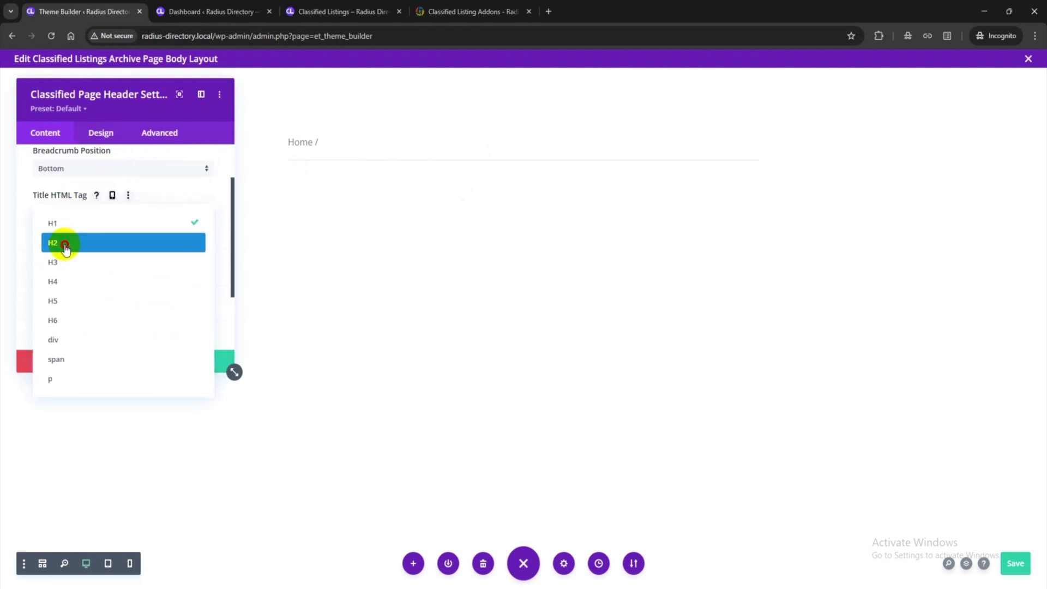
{"action": "left_click", "coordinate": [66, 244]}
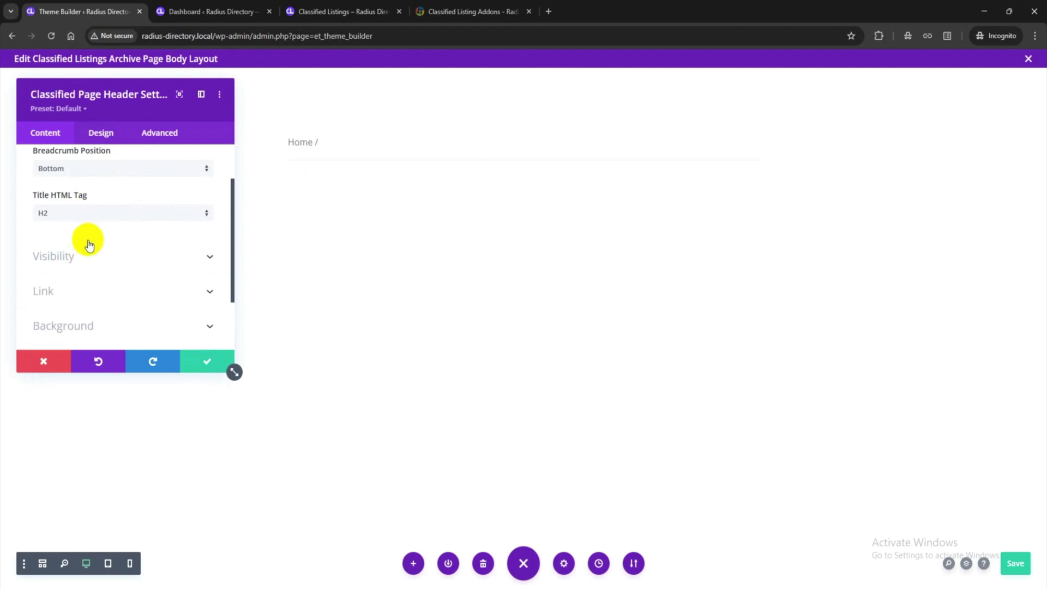
Step: Center the text alignment of the page header's breadcrumb in its design settings
{"action": "left_click", "coordinate": [91, 134]}
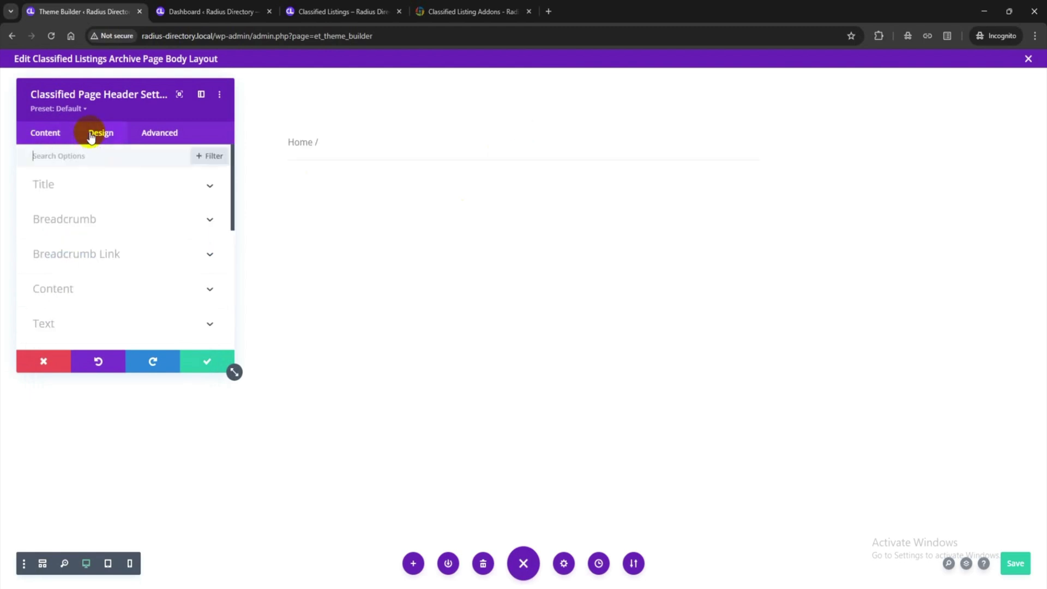
{"action": "left_click", "coordinate": [87, 219]}
{"action": "scroll", "coordinate": [140, 234], "scroll_direction": "down", "scroll_amount": 3}
{"action": "left_click", "coordinate": [101, 278]}
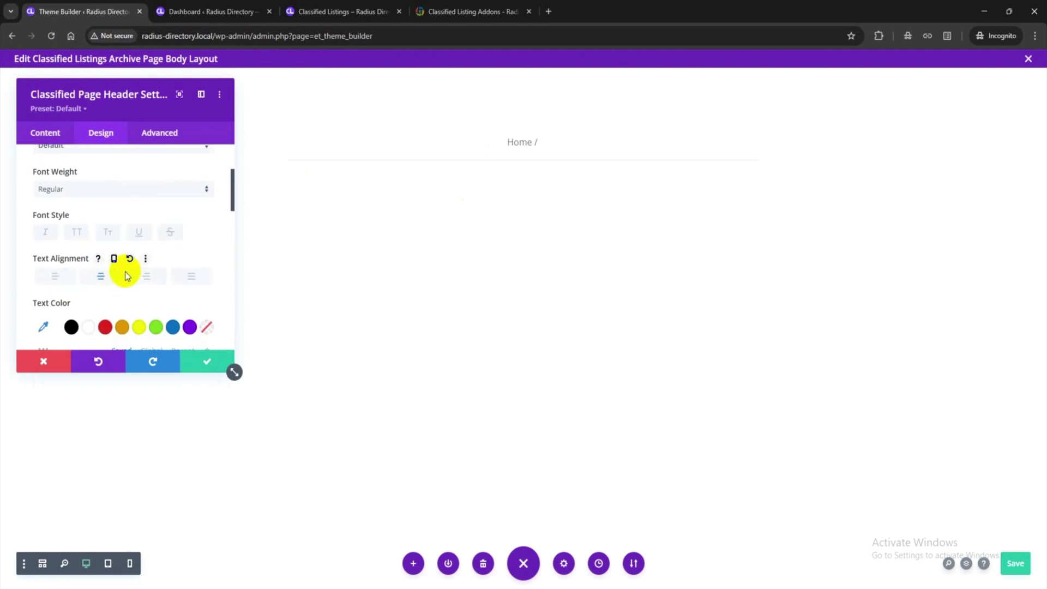
Step: Look through the breadcrumb's font choices, keeping Default, and set its font weight to Bold
{"action": "scroll", "coordinate": [124, 273], "scroll_direction": "up", "scroll_amount": 2}
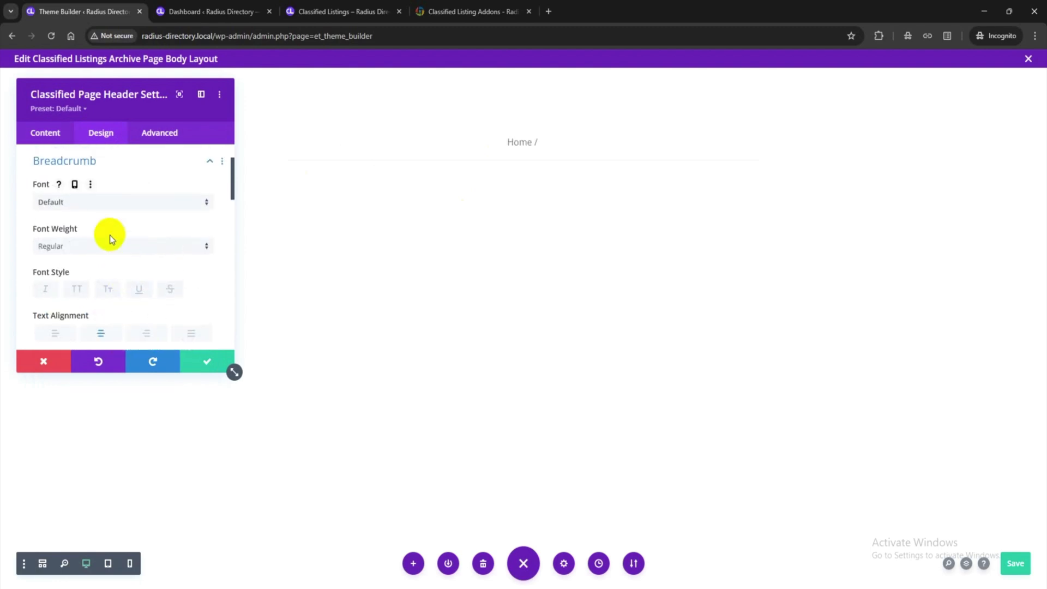
{"action": "left_click", "coordinate": [49, 203]}
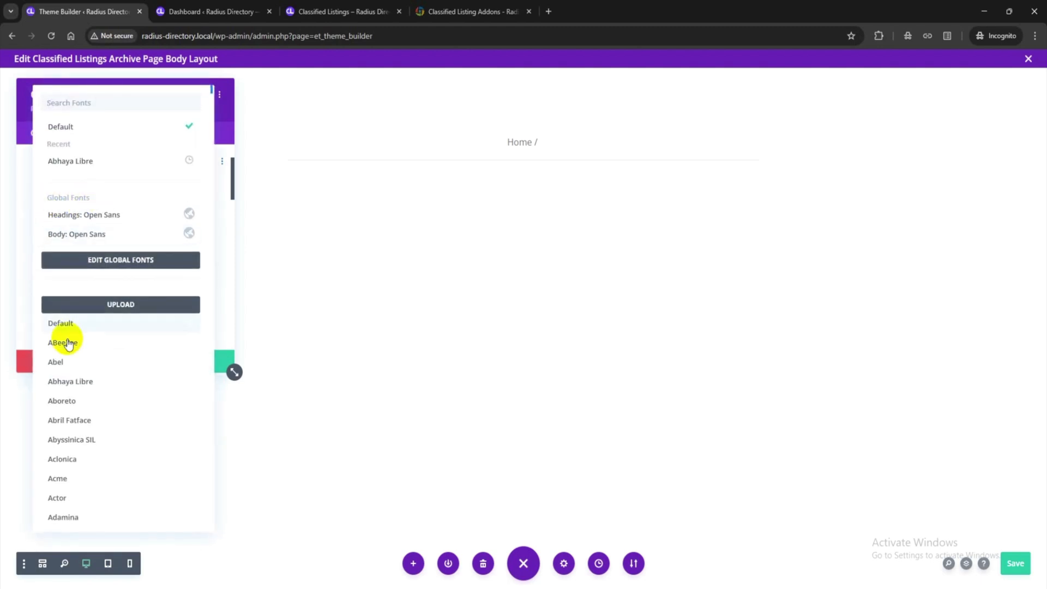
{"action": "scroll", "coordinate": [70, 382], "scroll_direction": "down", "scroll_amount": 3}
{"action": "scroll", "coordinate": [101, 306], "scroll_direction": "up", "scroll_amount": 3}
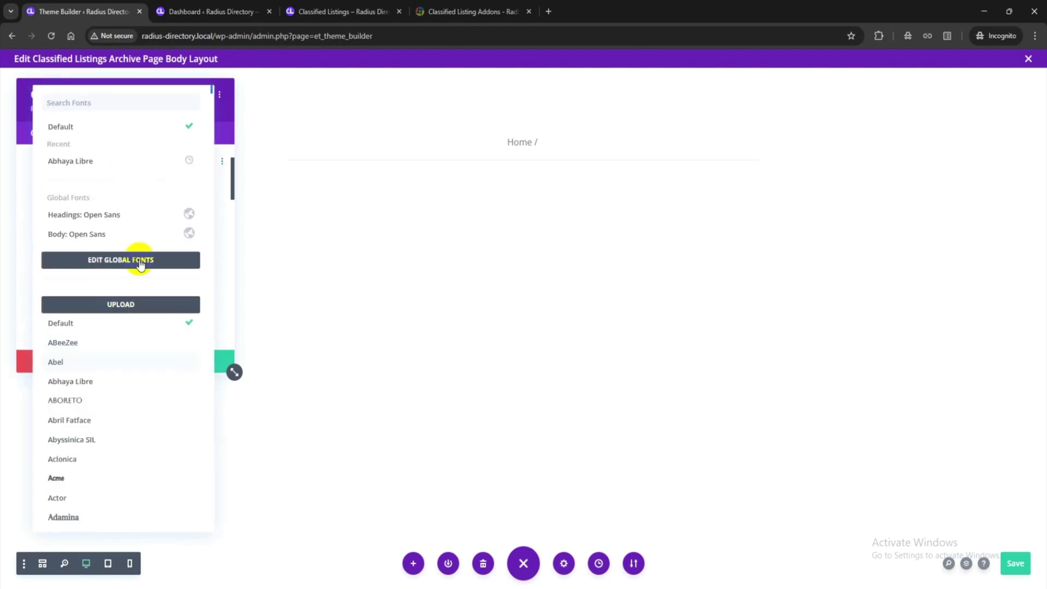
{"action": "left_click", "coordinate": [219, 180]}
{"action": "left_click", "coordinate": [72, 243]}
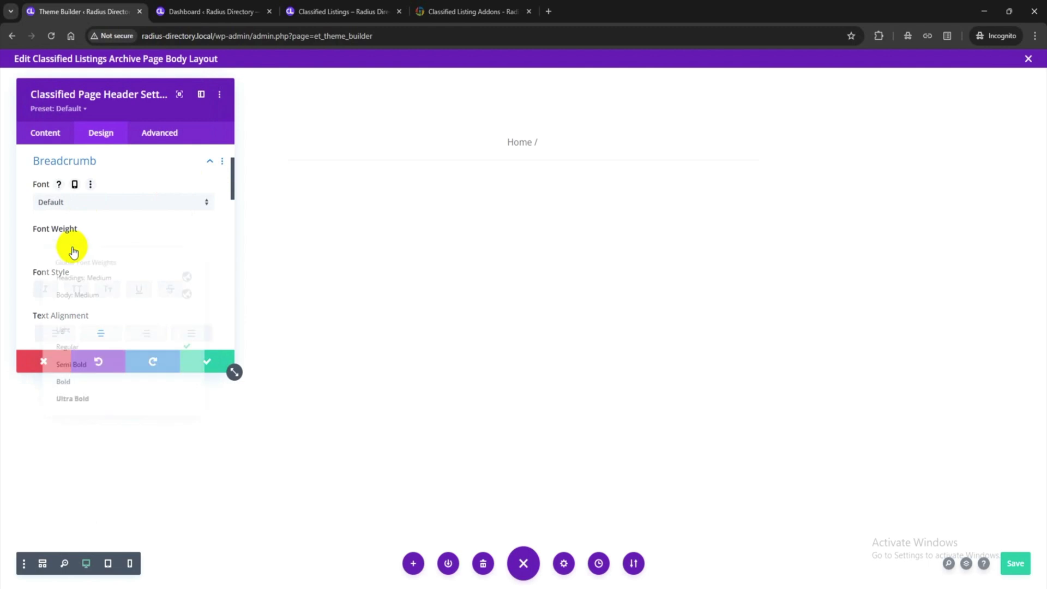
{"action": "left_click", "coordinate": [97, 389]}
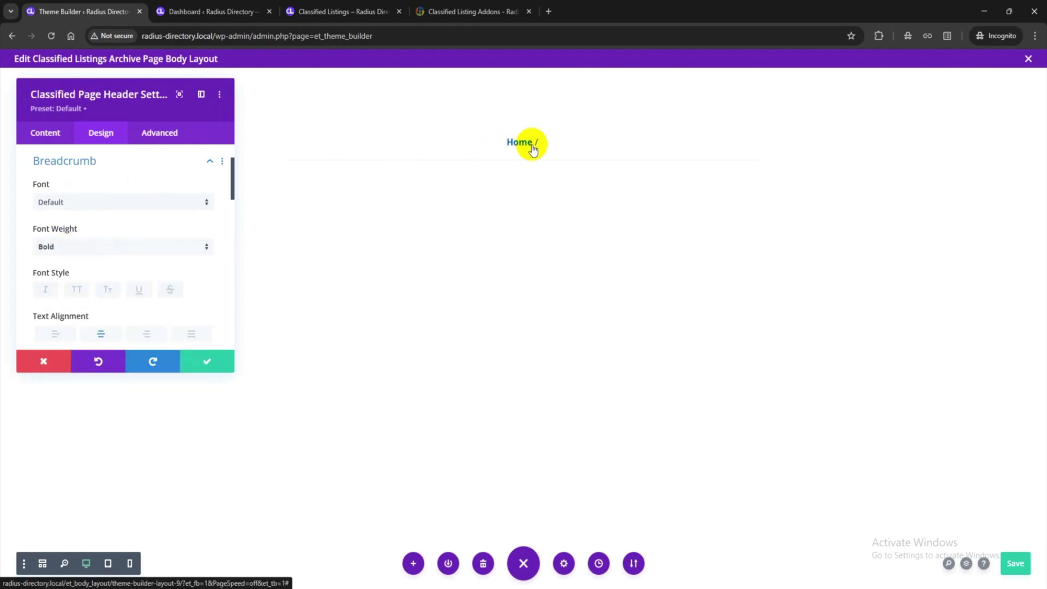
Step: Try a text size of 20px for the page header's breadcrumb and clear the value again
{"action": "scroll", "coordinate": [104, 253], "scroll_direction": "down", "scroll_amount": 1}
{"action": "scroll", "coordinate": [101, 254], "scroll_direction": "down", "scroll_amount": 3}
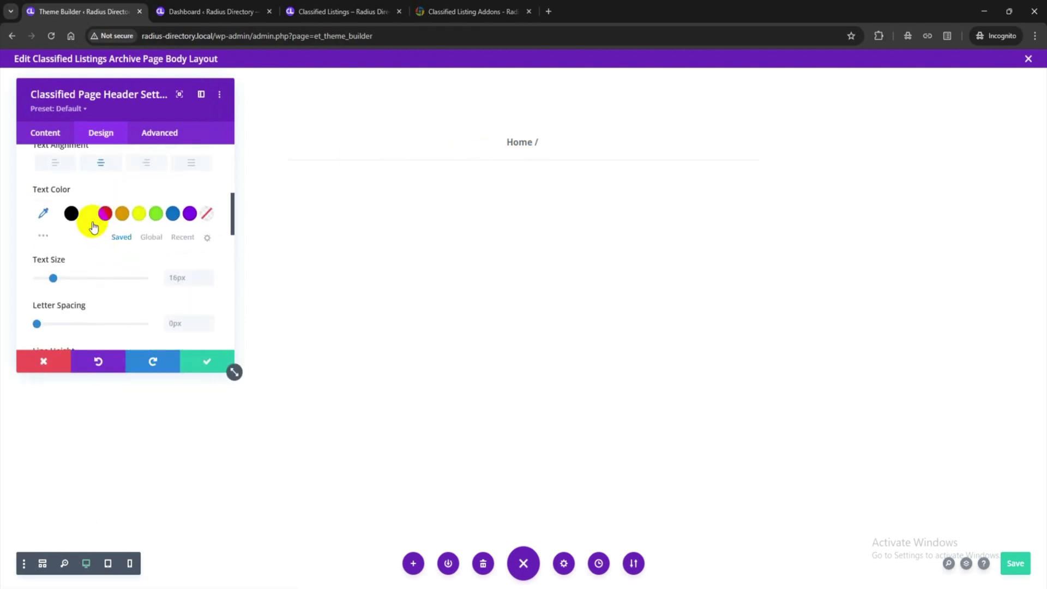
{"action": "left_click", "coordinate": [172, 277]}
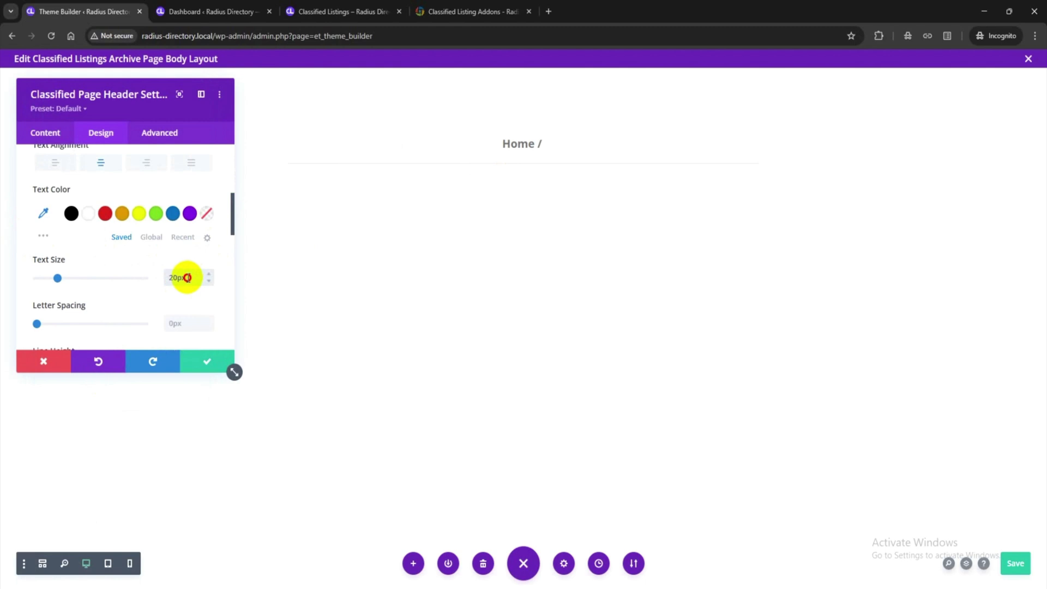
{"action": "left_click_drag", "start_coordinate": [188, 278], "coordinate": [157, 285]}
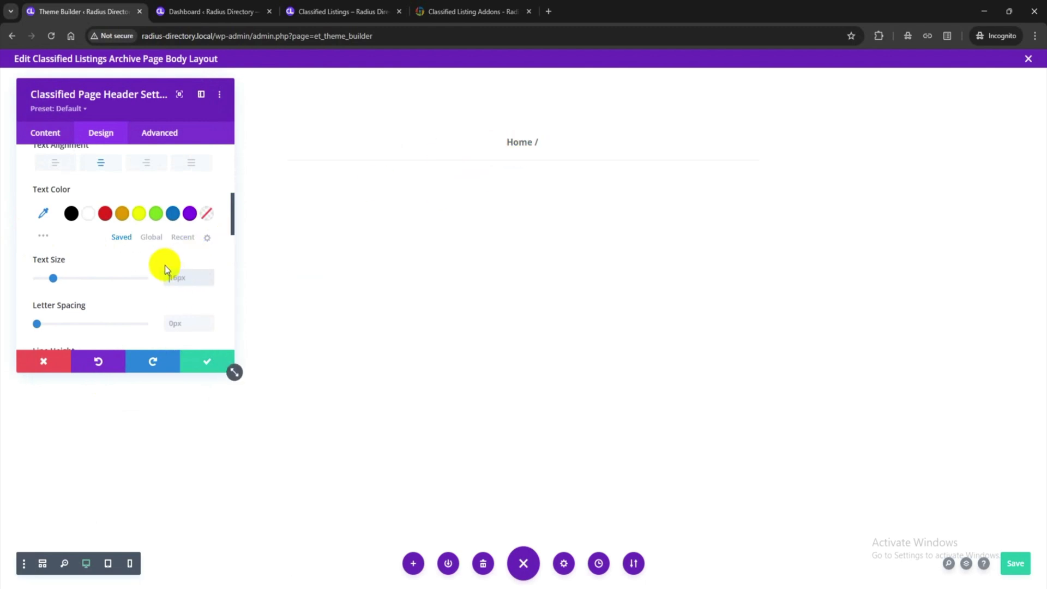
Step: Apply the page header settings and insert a row with one-third and two-thirds columns below it
{"action": "left_click", "coordinate": [198, 363]}
{"action": "mouse_move", "coordinate": [518, 136]}
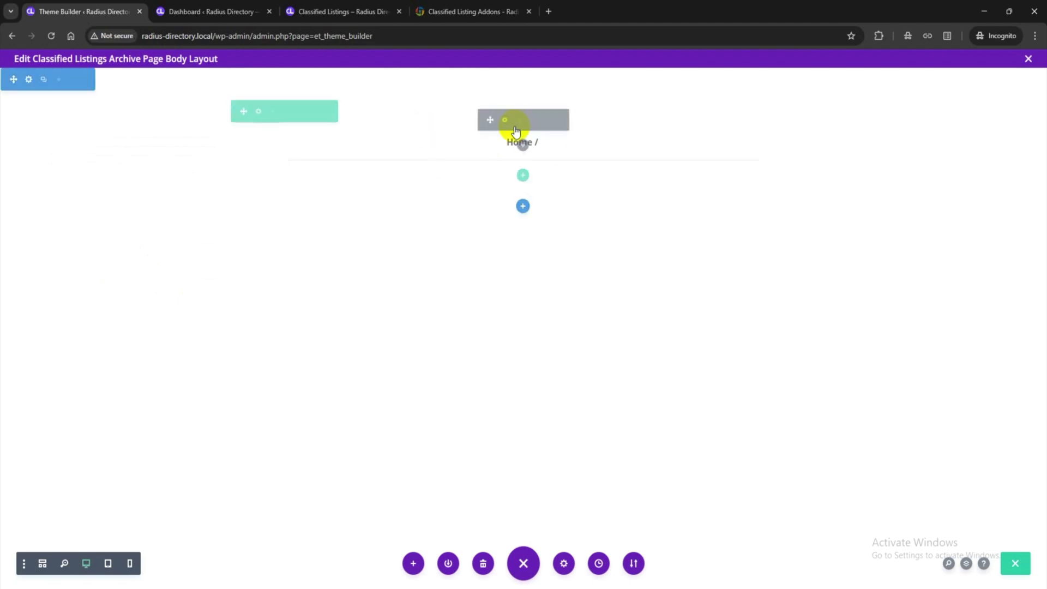
{"action": "left_click", "coordinate": [523, 177]}
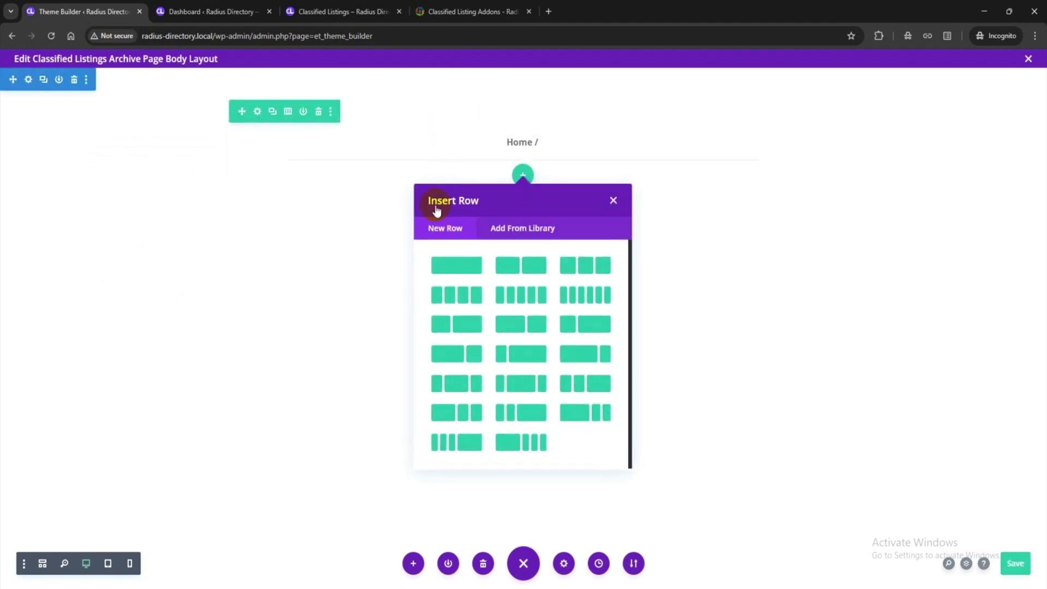
{"action": "left_click", "coordinate": [579, 327]}
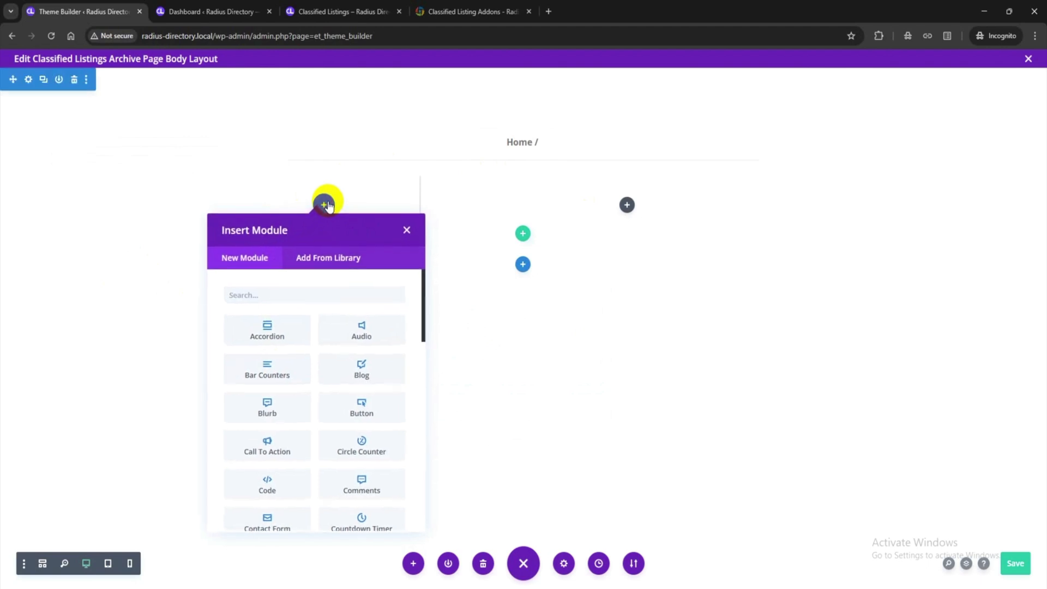
Step: Add the Listing Ajax Filter module from the Classified Archive Modules to the new row's narrow column
{"action": "scroll", "coordinate": [283, 349], "scroll_direction": "down", "scroll_amount": 3}
{"action": "scroll", "coordinate": [283, 351], "scroll_direction": "down", "scroll_amount": 5}
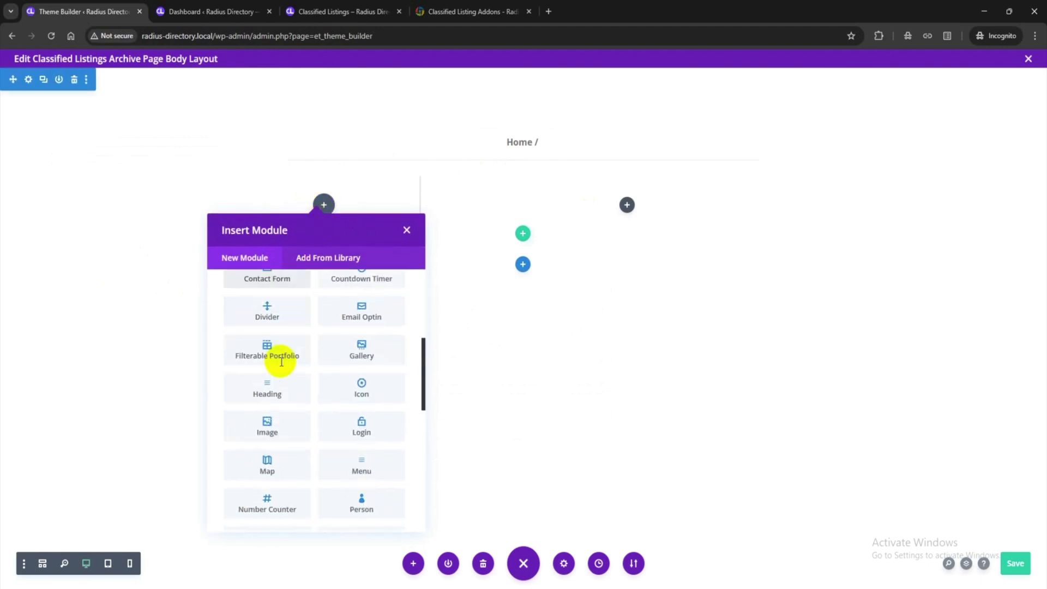
{"action": "scroll", "coordinate": [282, 366], "scroll_direction": "down", "scroll_amount": 3}
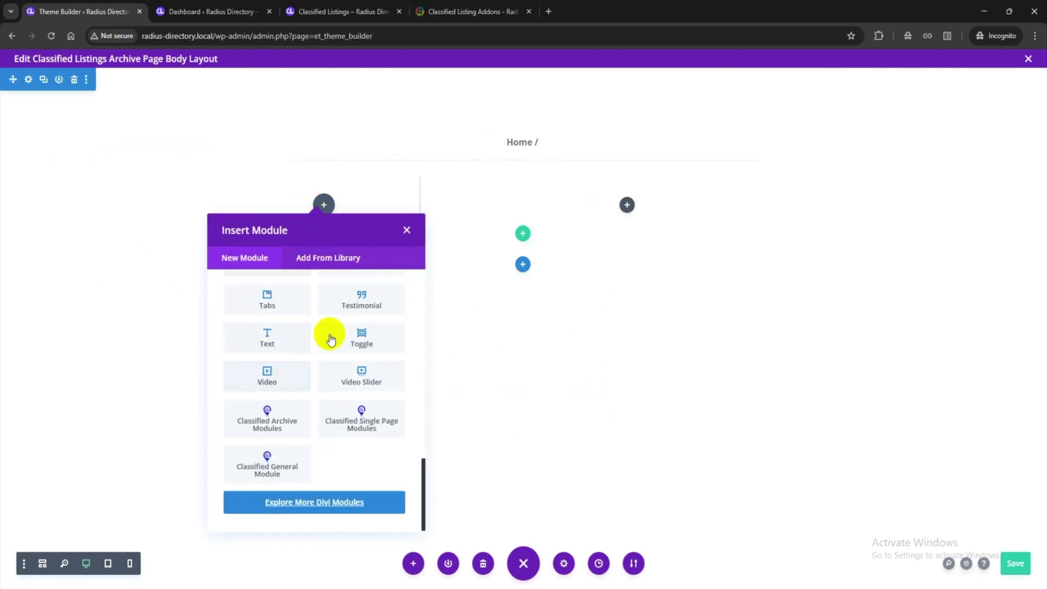
{"action": "left_click", "coordinate": [266, 425]}
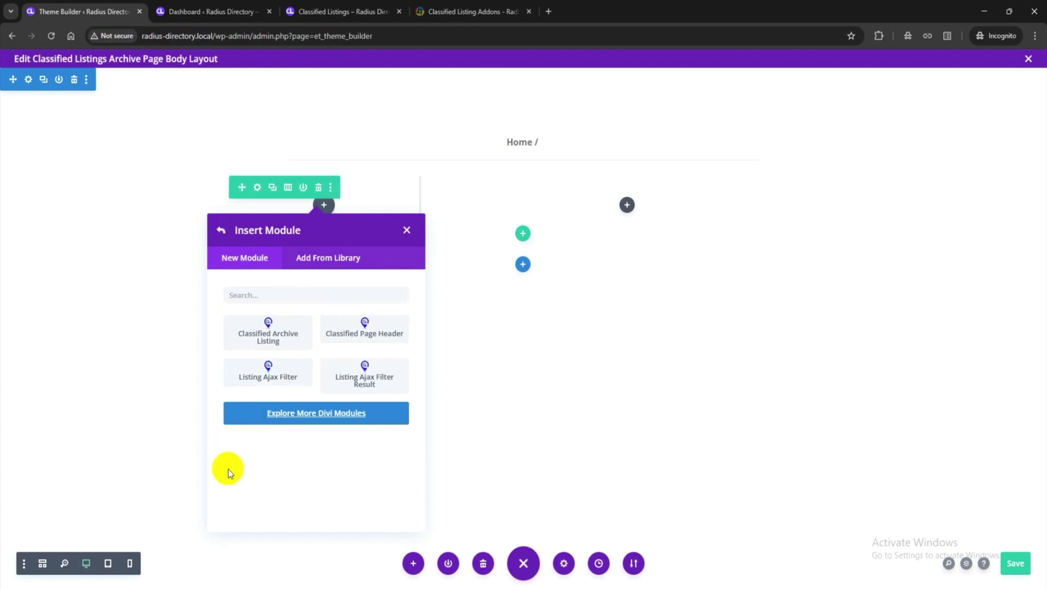
{"action": "left_click", "coordinate": [264, 377]}
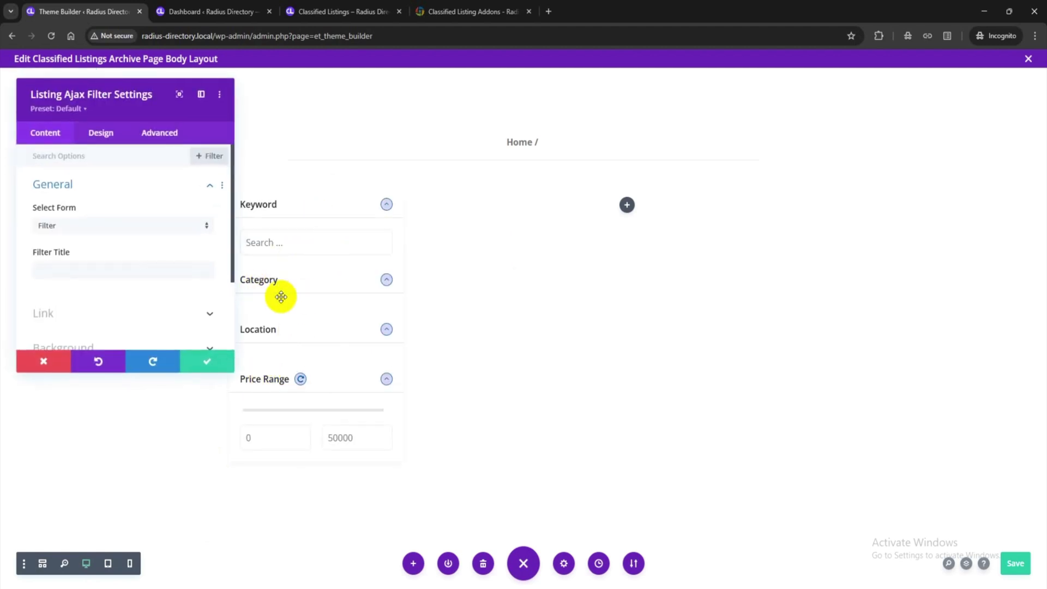
Step: Set the ajax filter's title to "Search Filter", glance over its design options and apply the module settings
{"action": "mouse_move", "coordinate": [140, 95]}
{"action": "left_mouse_down"}
{"action": "mouse_move", "coordinate": [82, 107]}
{"action": "mouse_move", "coordinate": [136, 106]}
{"action": "left_mouse_up"}
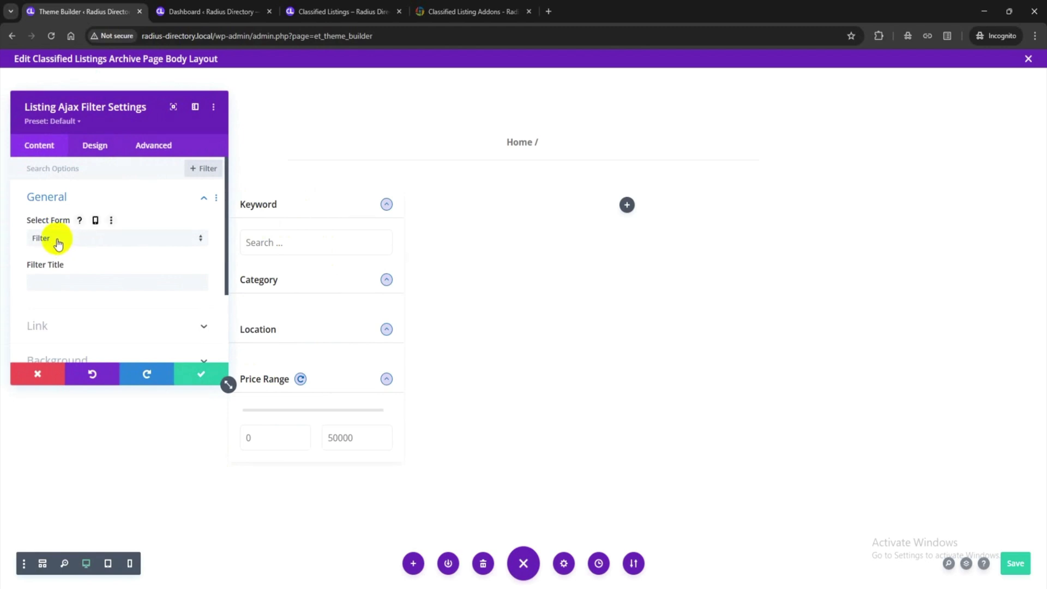
{"action": "left_click", "coordinate": [51, 280]}
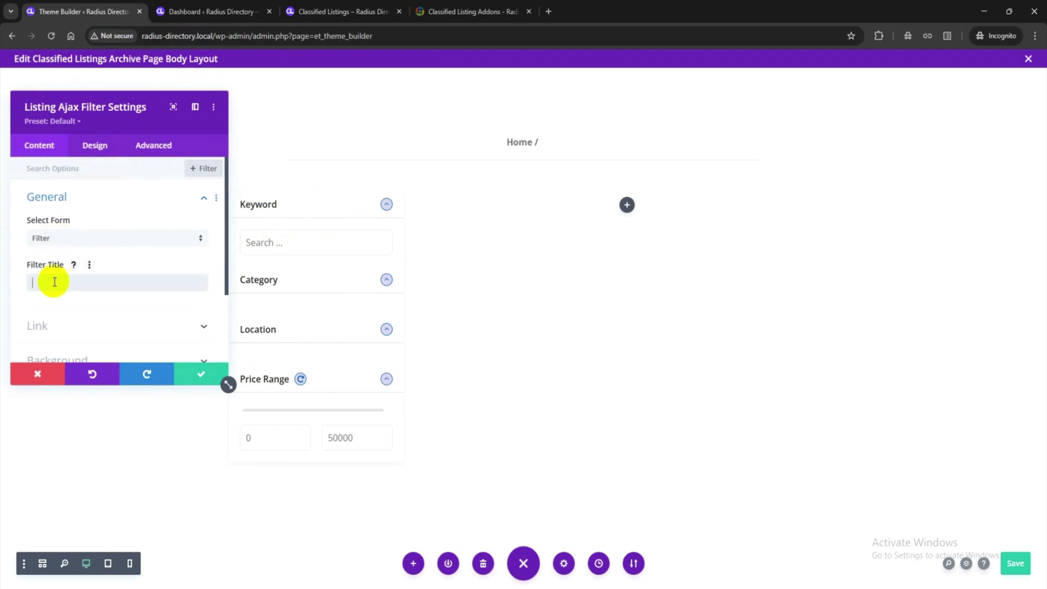
{"action": "type", "text": "Search"}
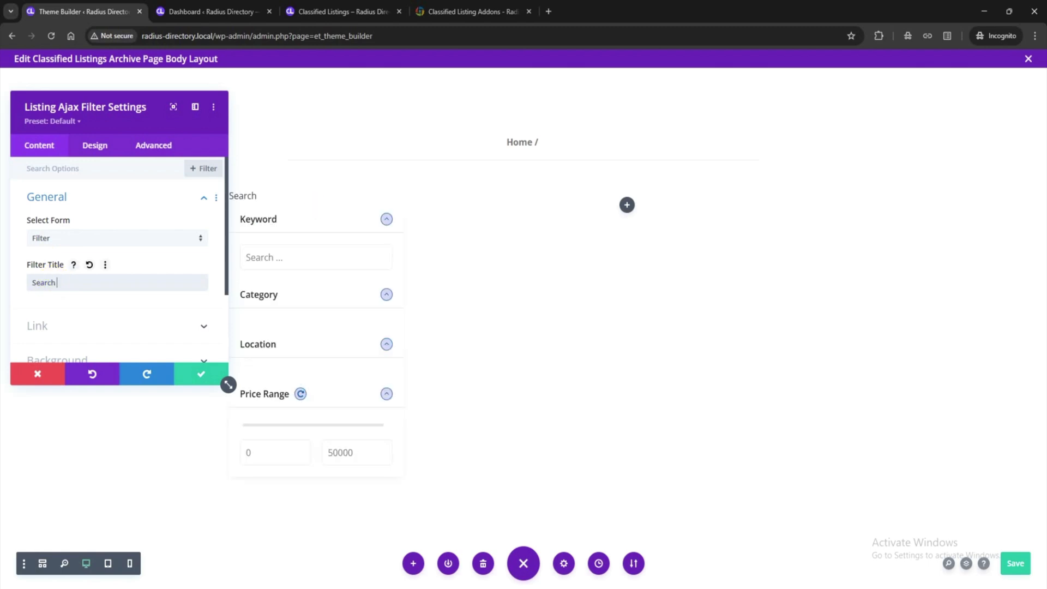
{"action": "type", "text": "Filter"}
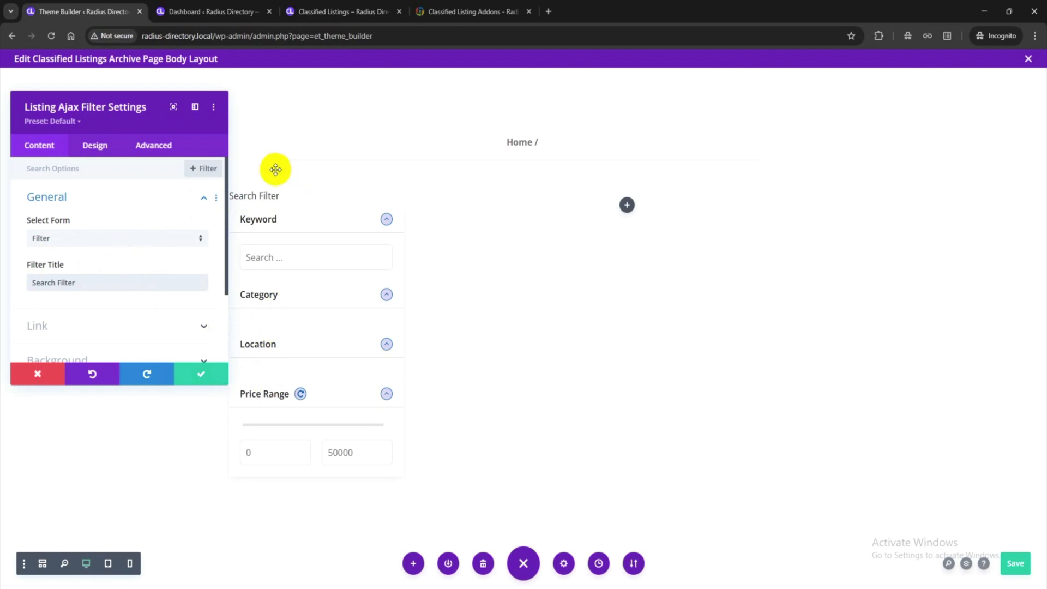
{"action": "left_click", "coordinate": [104, 148]}
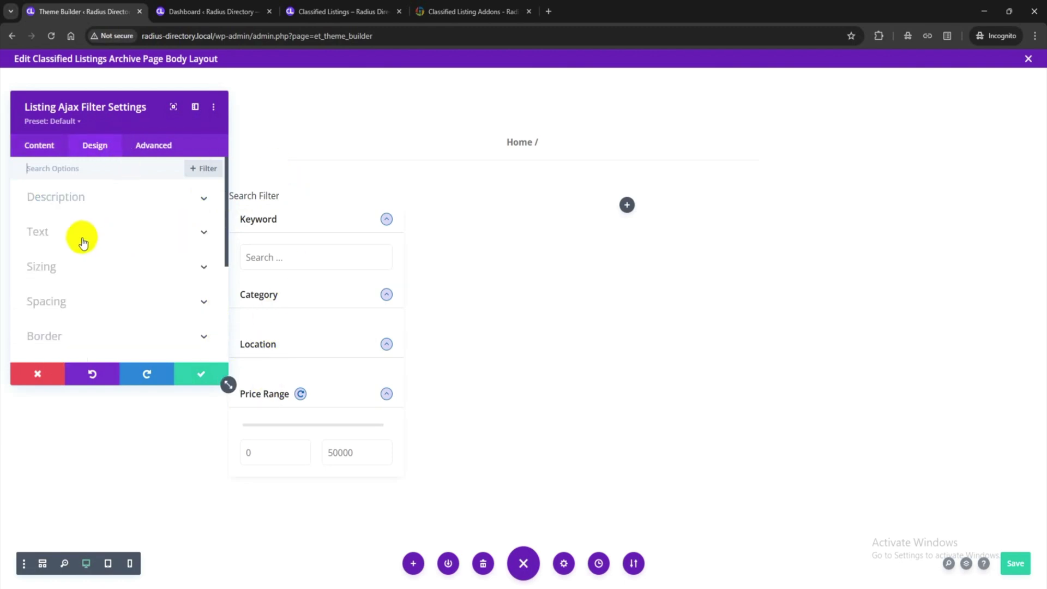
{"action": "scroll", "coordinate": [83, 283], "scroll_direction": "down", "scroll_amount": 3}
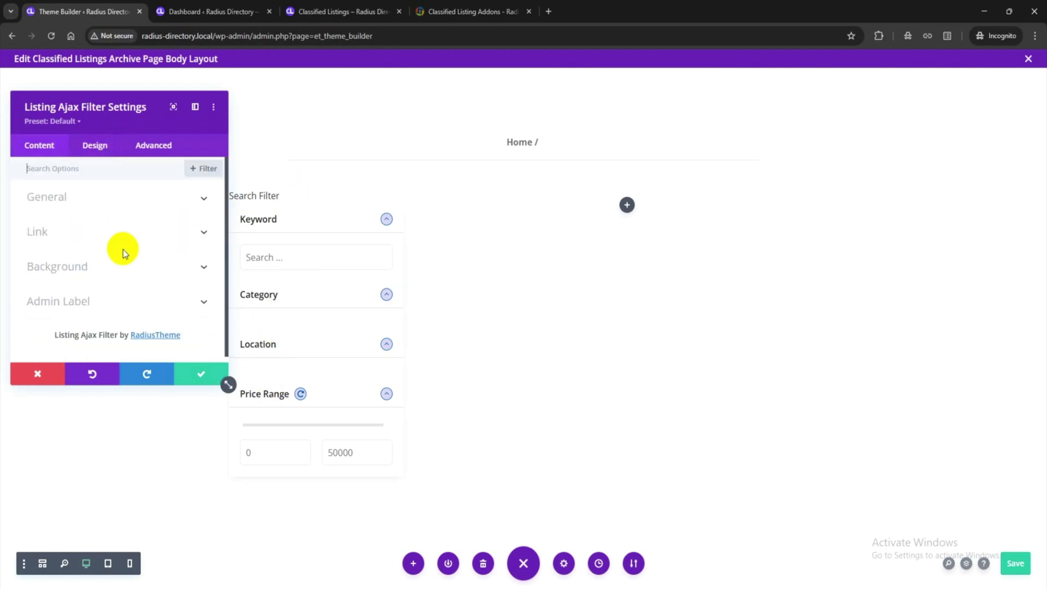
{"action": "left_click", "coordinate": [201, 374]}
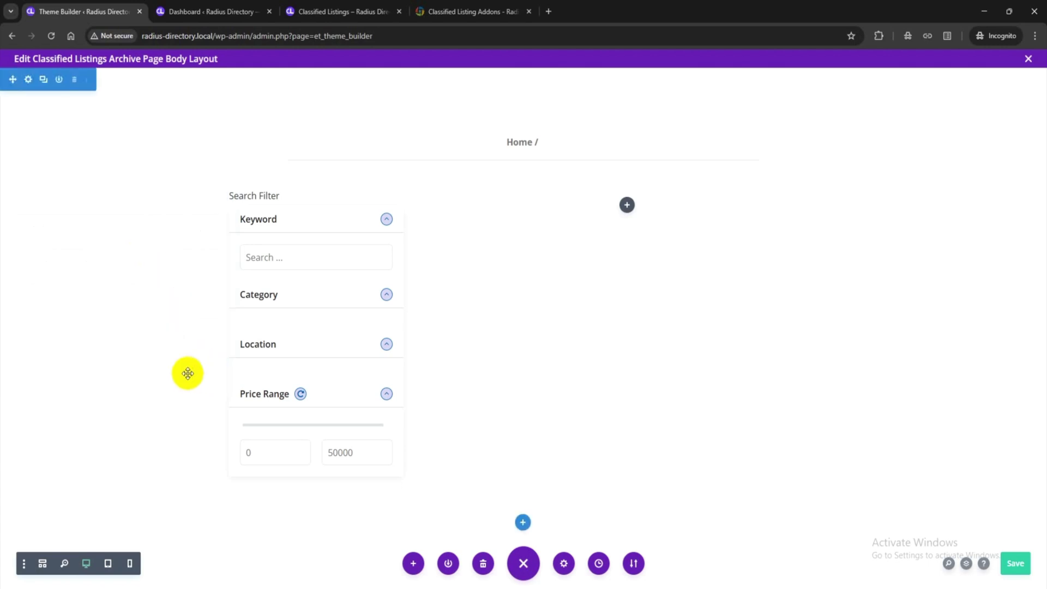
Step: Add the Classified Archive Listing module from the Classified Archive Modules to the row's wide column
{"action": "left_click", "coordinate": [626, 206]}
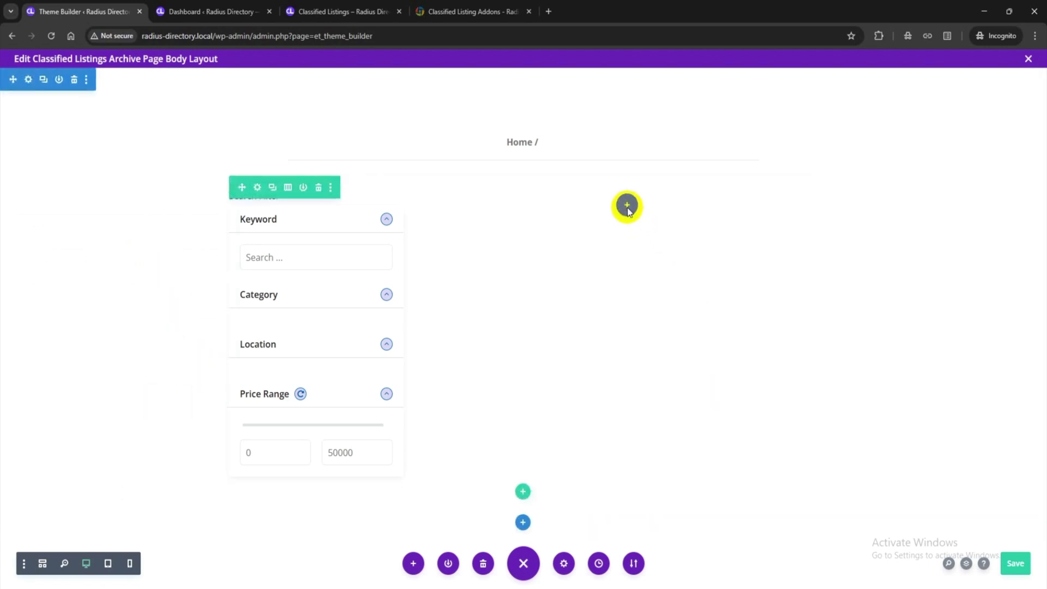
{"action": "scroll", "coordinate": [627, 345], "scroll_direction": "down", "scroll_amount": 8}
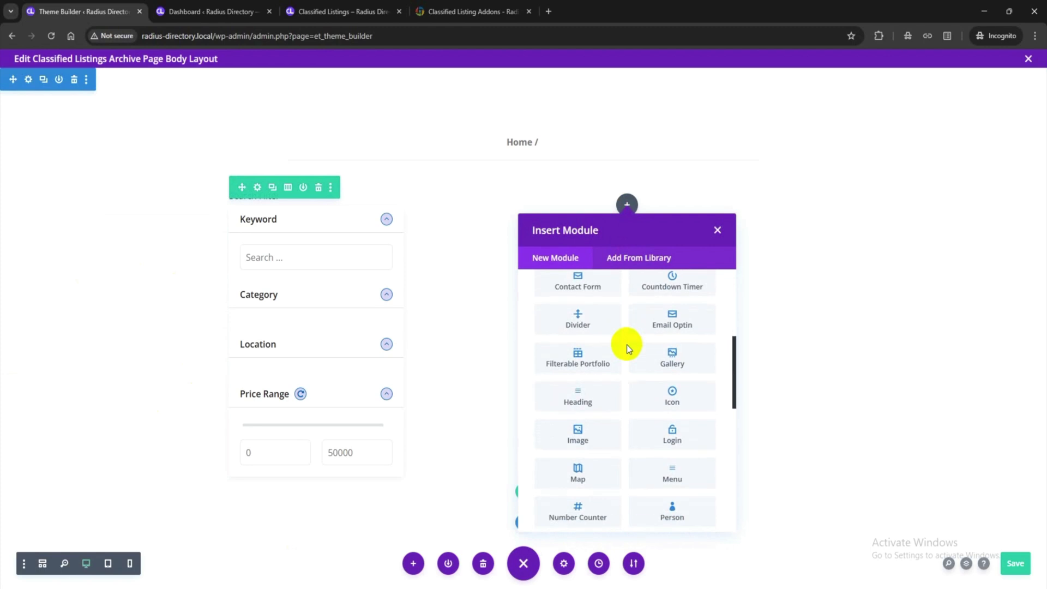
{"action": "scroll", "coordinate": [627, 345], "scroll_direction": "down", "scroll_amount": 5}
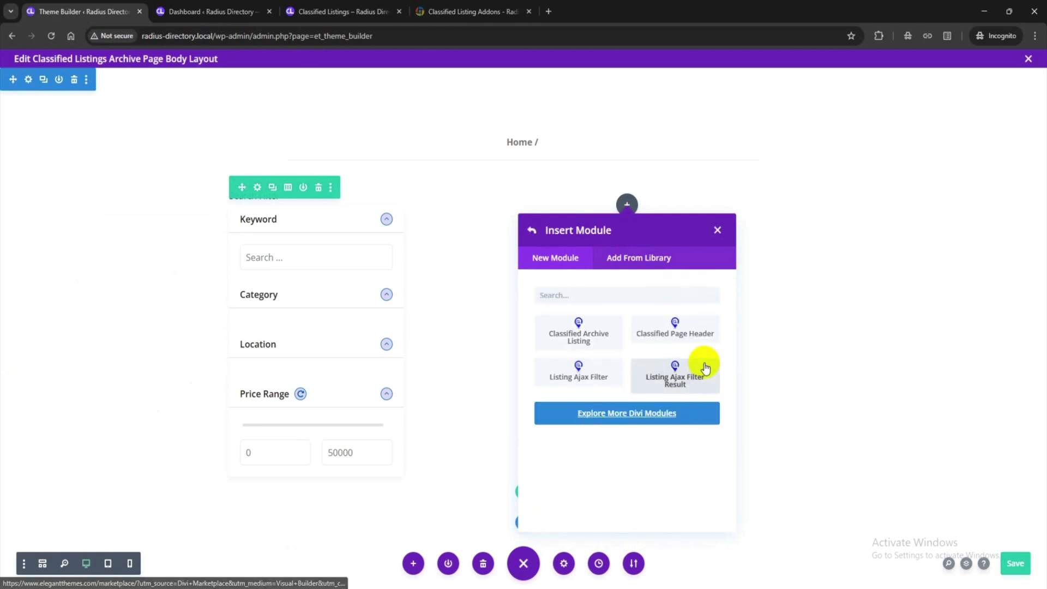
{"action": "left_click", "coordinate": [586, 345]}
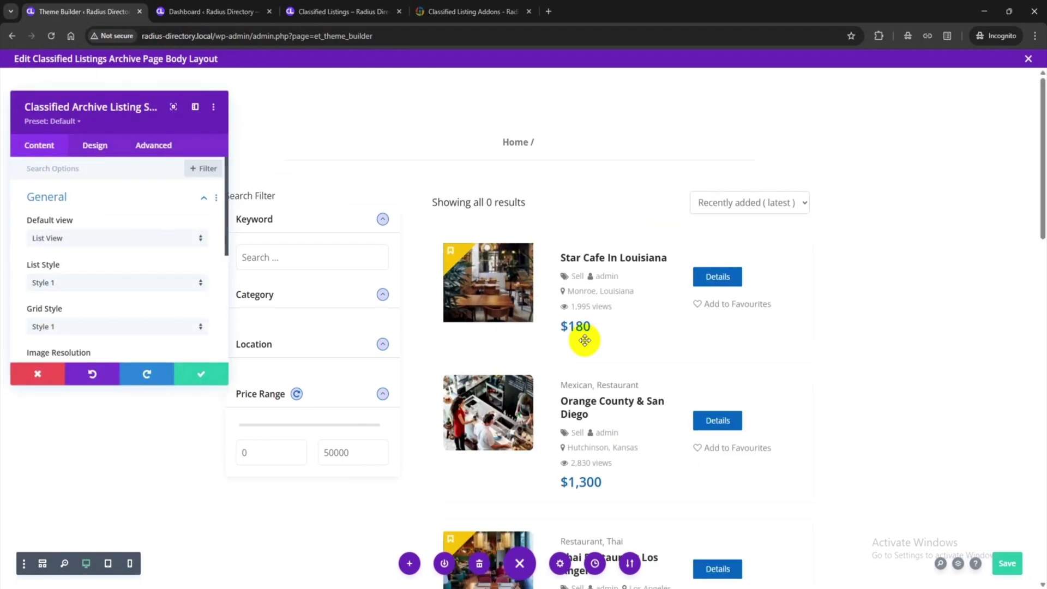
Step: Set the archive listing's default view to Grid View and its grid style to Style 2
{"action": "scroll", "coordinate": [585, 340], "scroll_direction": "down", "scroll_amount": 5}
{"action": "scroll", "coordinate": [578, 339], "scroll_direction": "up", "scroll_amount": 7}
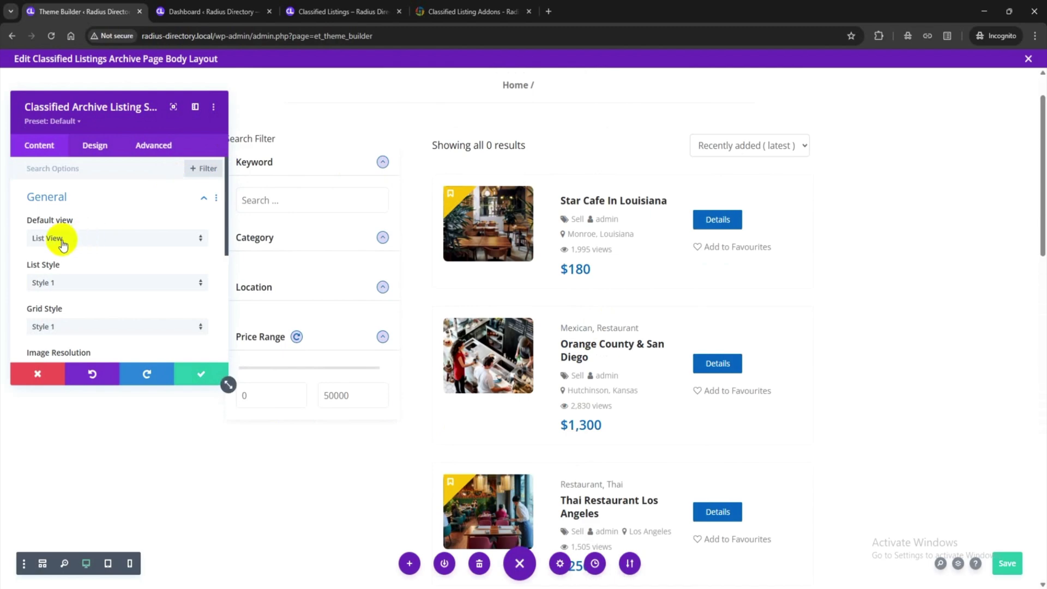
{"action": "left_click", "coordinate": [70, 245]}
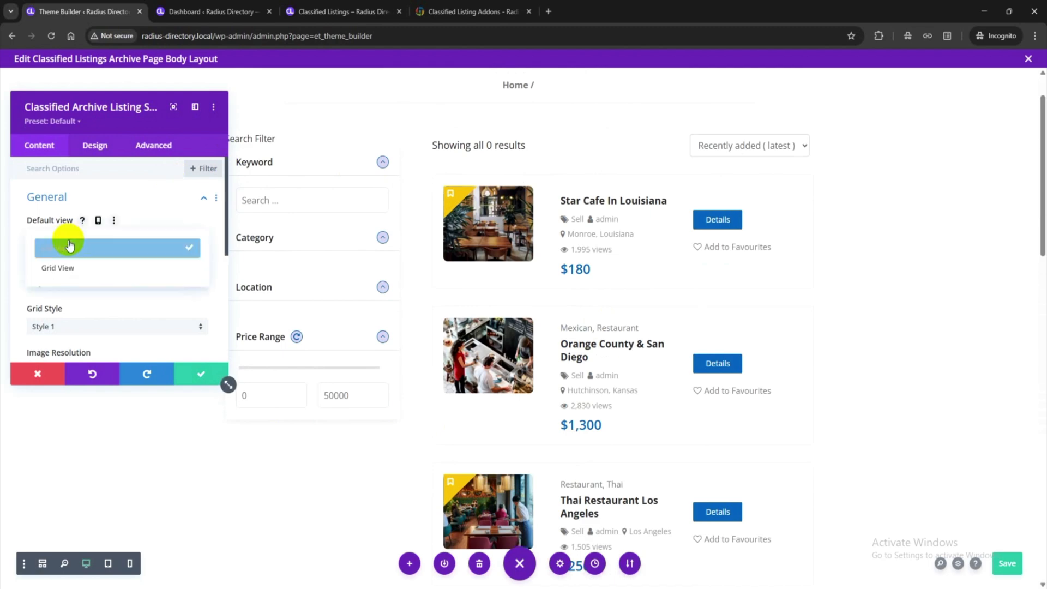
{"action": "left_click", "coordinate": [69, 269]}
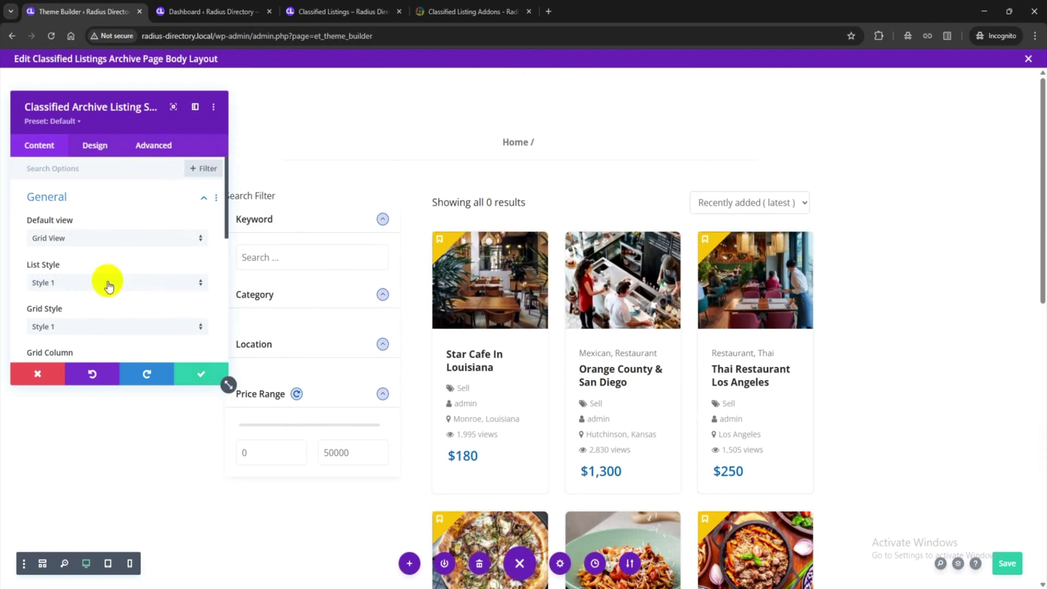
{"action": "scroll", "coordinate": [93, 257], "scroll_direction": "down", "scroll_amount": 2}
{"action": "left_click", "coordinate": [60, 214]}
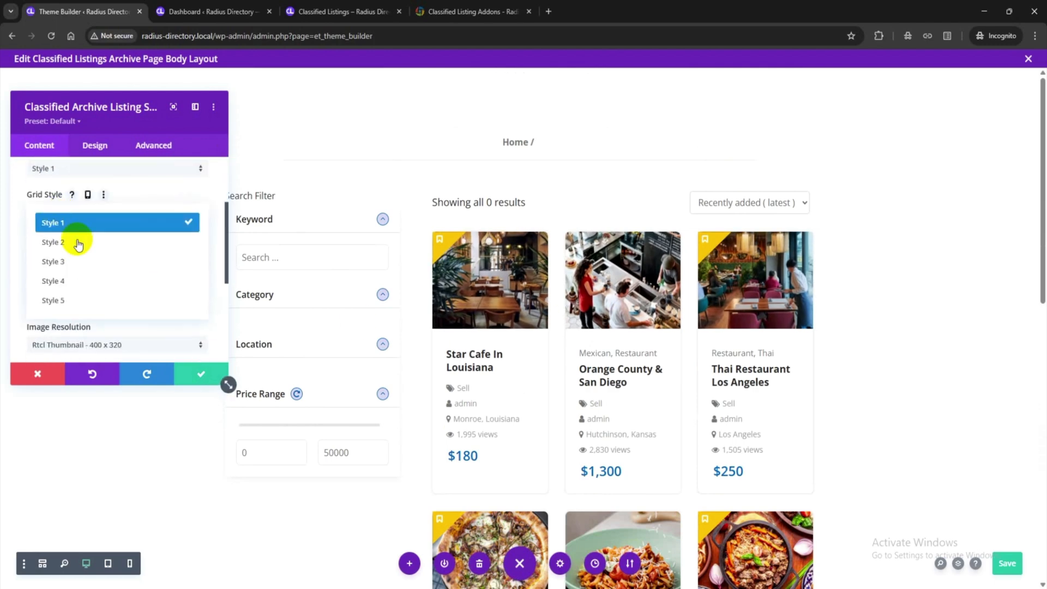
{"action": "left_click", "coordinate": [75, 241]}
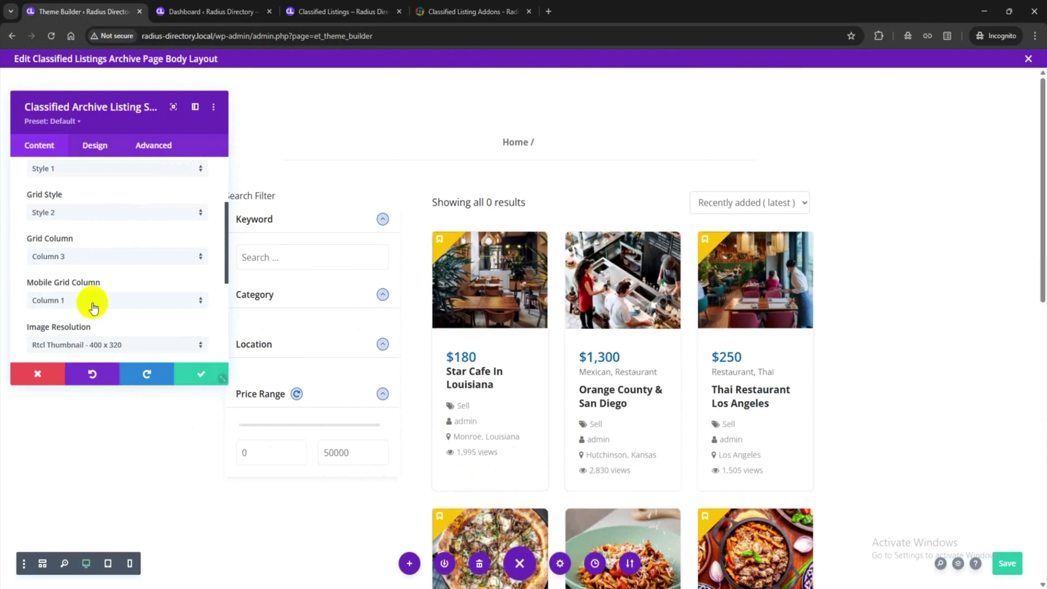
Step: Try Column 4 as the archive listing's grid column setting and return it to Column 3
{"action": "left_click", "coordinate": [67, 264]}
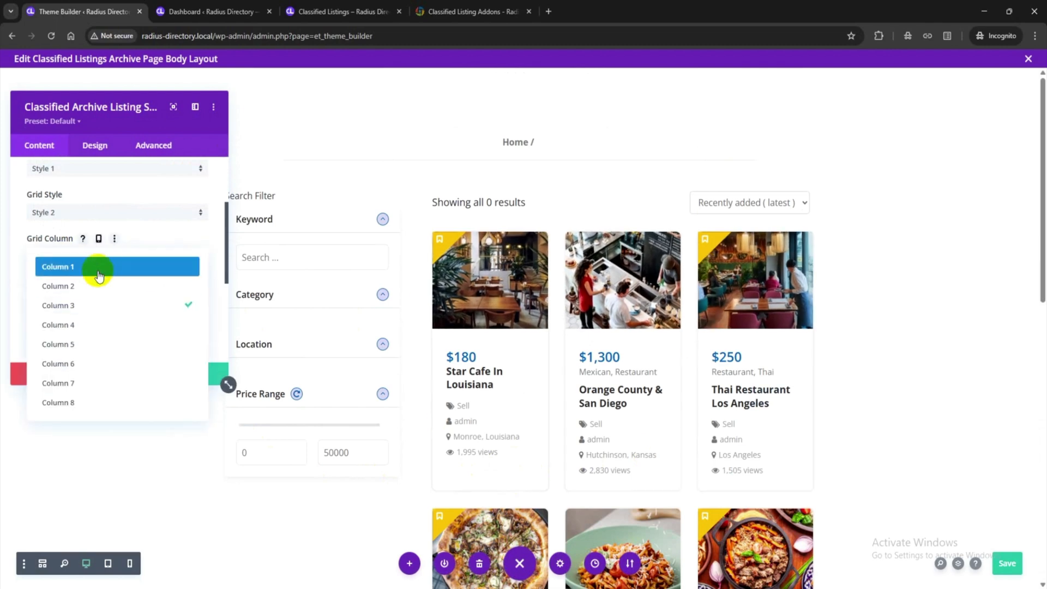
{"action": "left_click", "coordinate": [85, 325]}
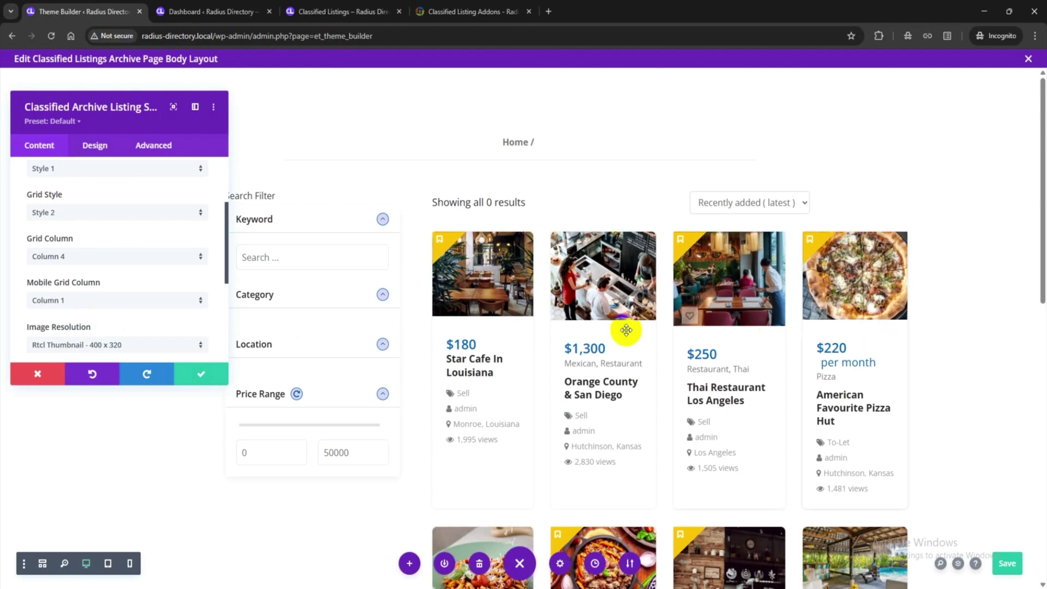
{"action": "left_click", "coordinate": [91, 258]}
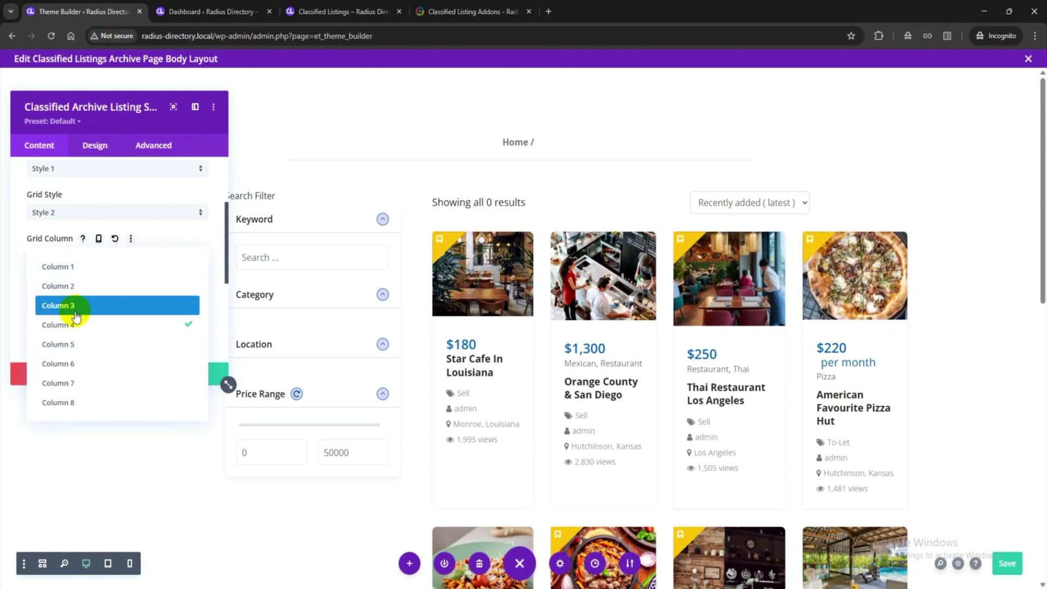
{"action": "left_click", "coordinate": [75, 309]}
{"action": "scroll", "coordinate": [720, 402], "scroll_direction": "down", "scroll_amount": 3}
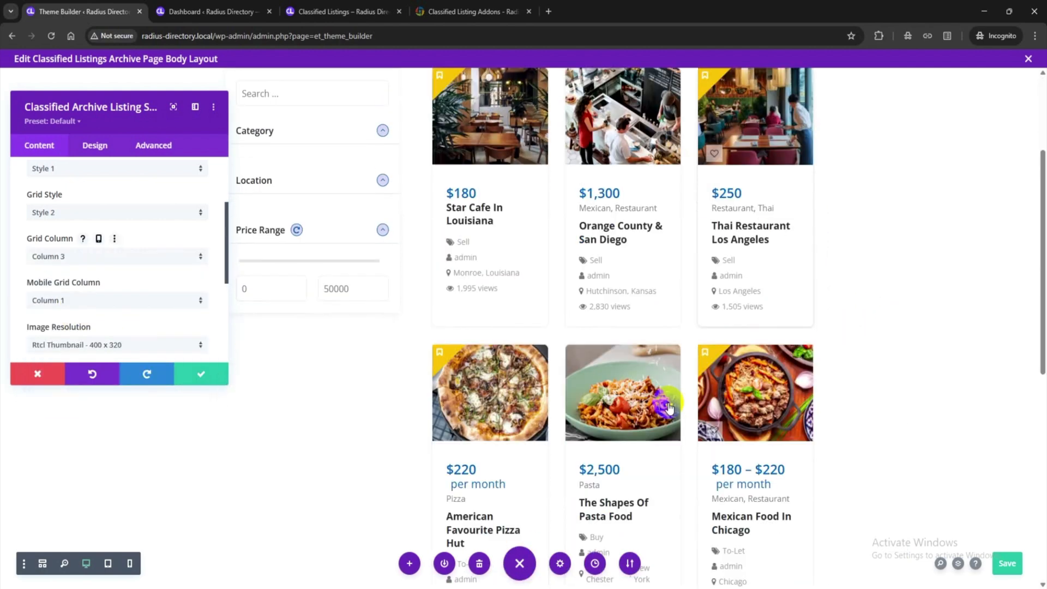
Step: Review the archive listing's visibility options, including View Switcher, and turn off Show Title
{"action": "scroll", "coordinate": [45, 300], "scroll_direction": "down", "scroll_amount": 1}
{"action": "scroll", "coordinate": [45, 297], "scroll_direction": "down", "scroll_amount": 1}
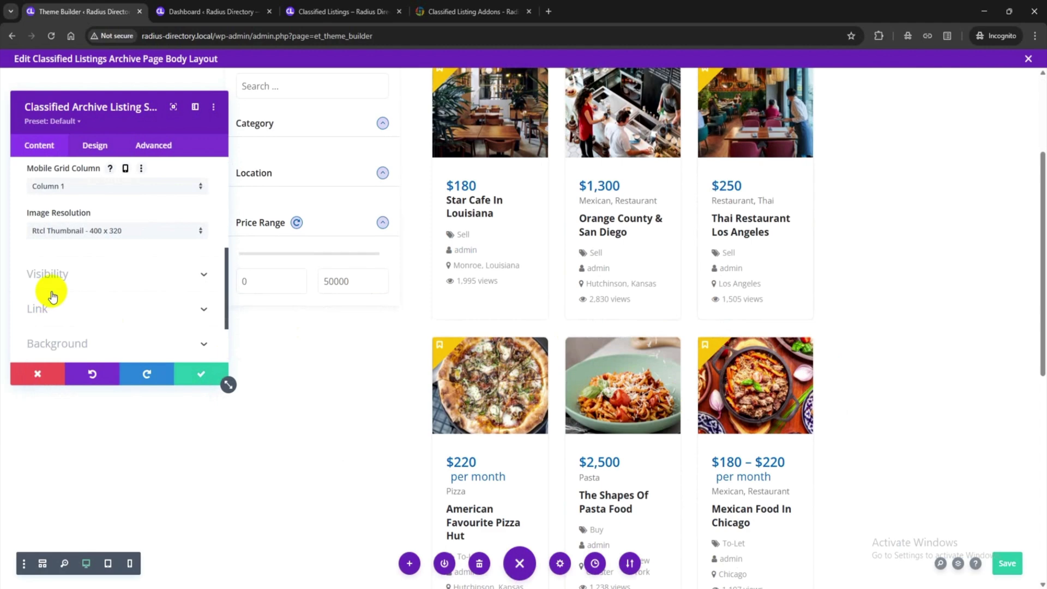
{"action": "left_click", "coordinate": [86, 278]}
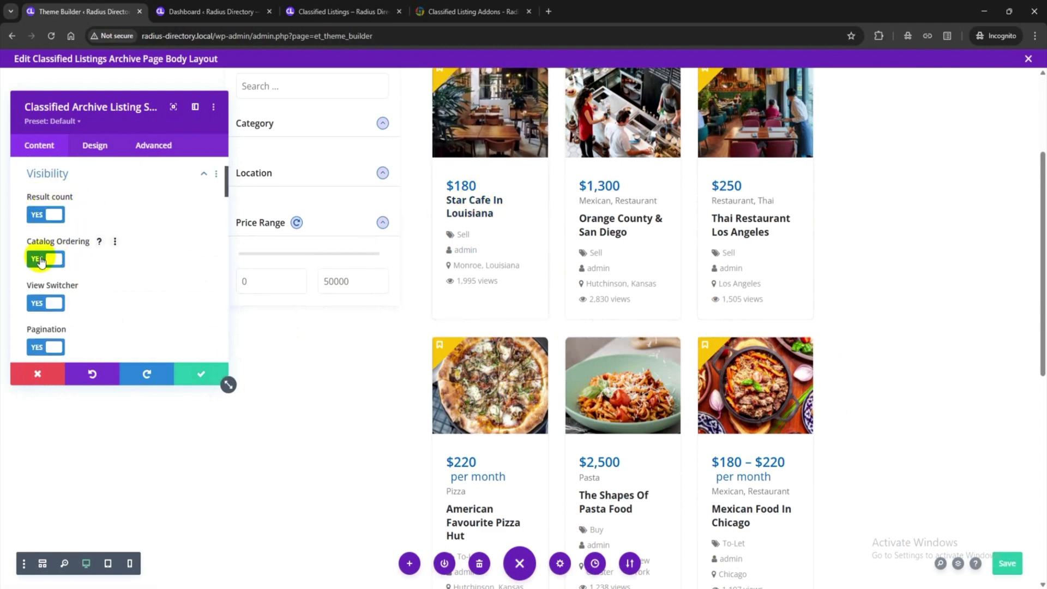
{"action": "scroll", "coordinate": [39, 260], "scroll_direction": "down", "scroll_amount": 1}
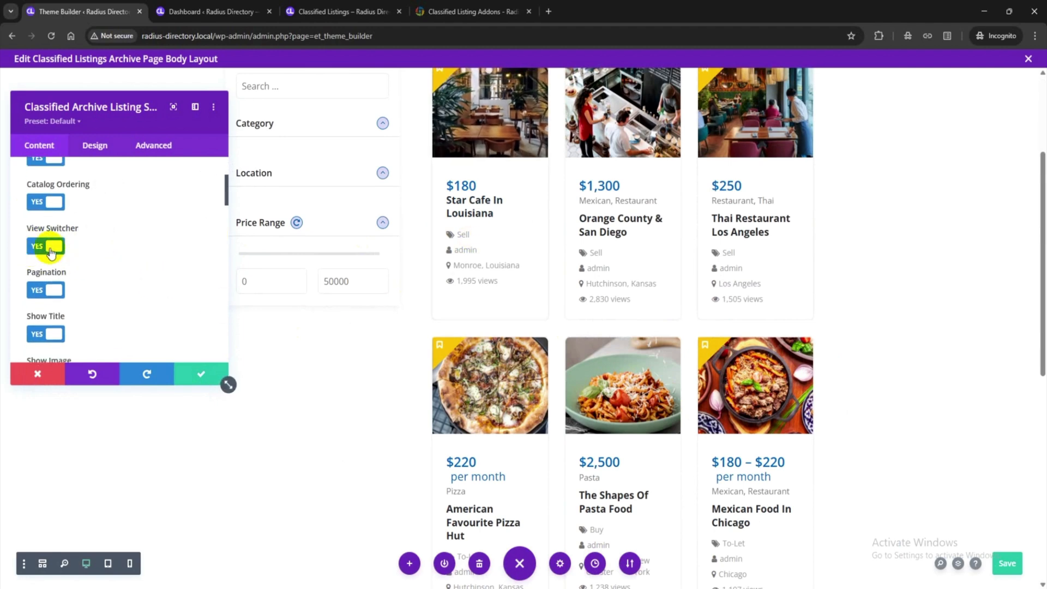
{"action": "left_click", "coordinate": [50, 250]}
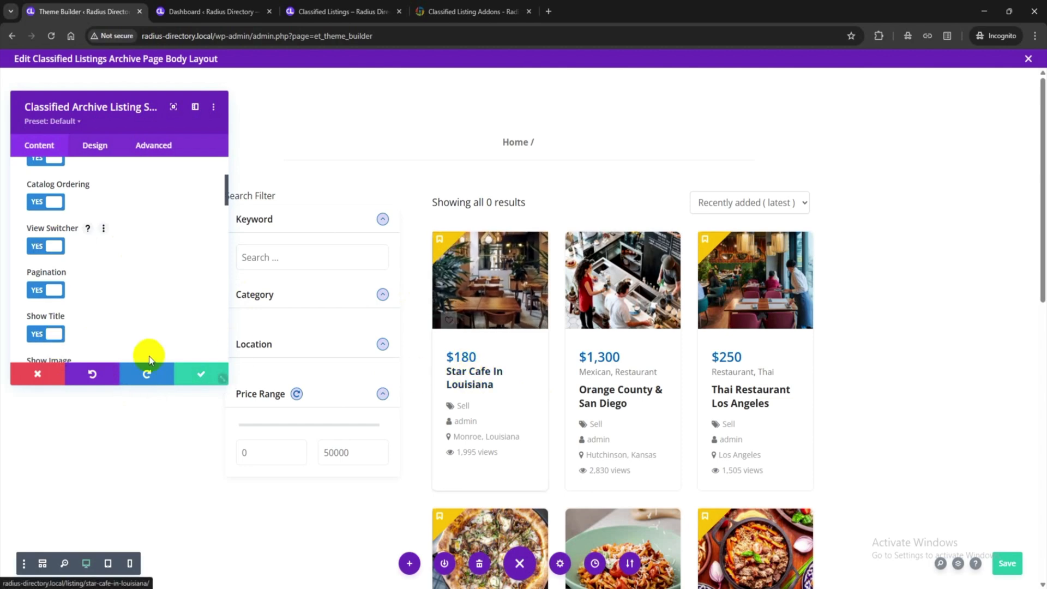
{"action": "left_click", "coordinate": [47, 335]}
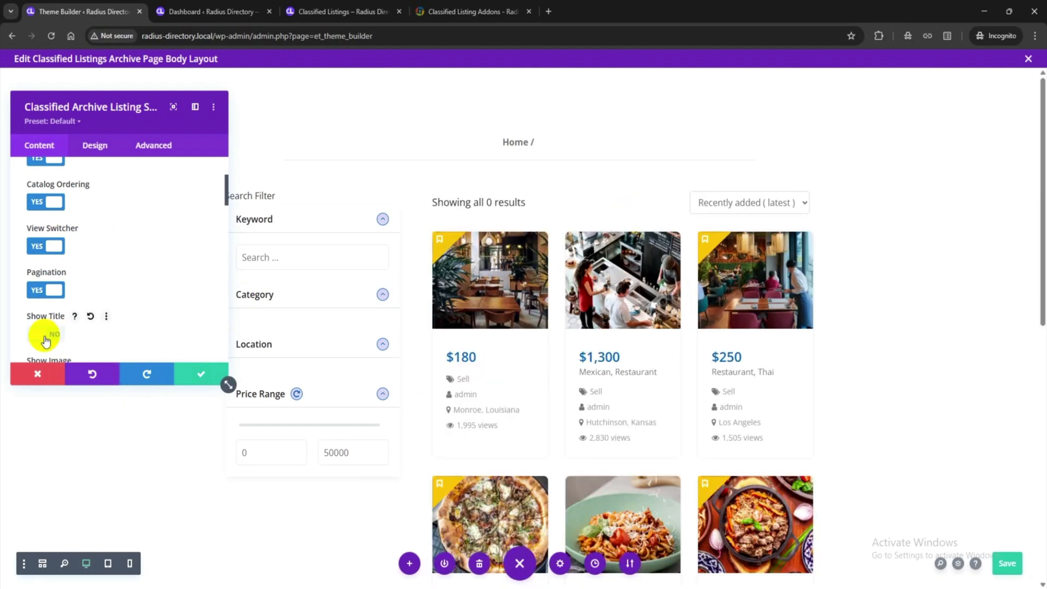
Step: Turn Show Title back on, then try hiding the listing images and turn Show Image back on
{"action": "left_click", "coordinate": [54, 334]}
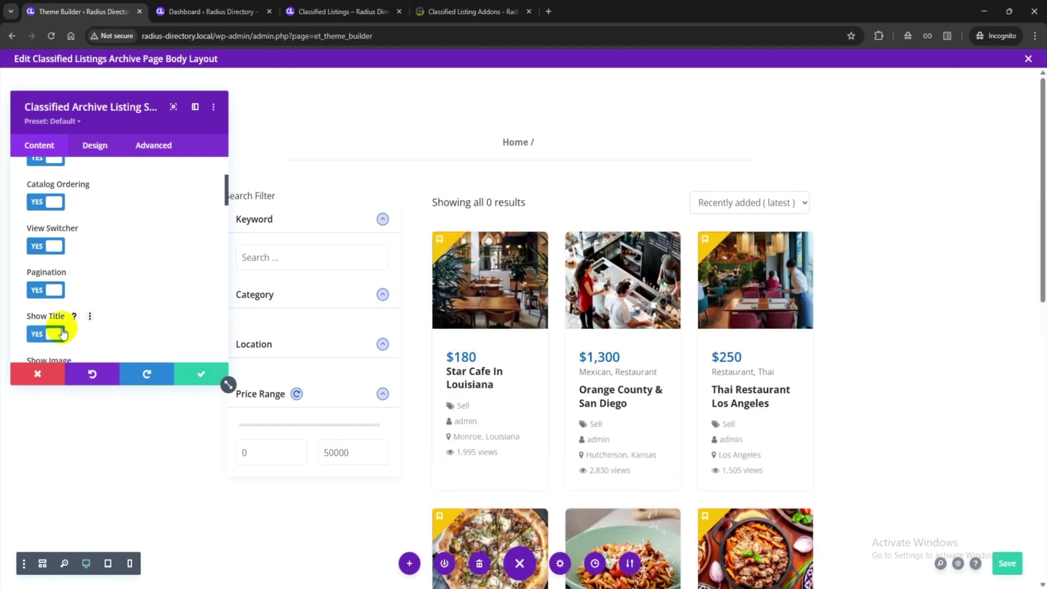
{"action": "scroll", "coordinate": [85, 275], "scroll_direction": "down", "scroll_amount": 1}
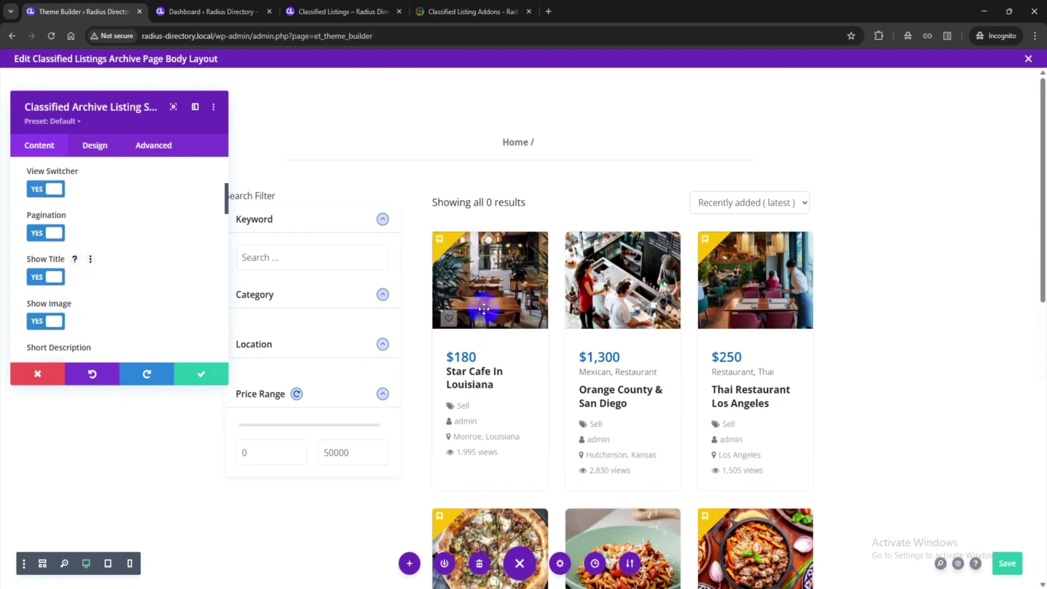
{"action": "left_click", "coordinate": [45, 326]}
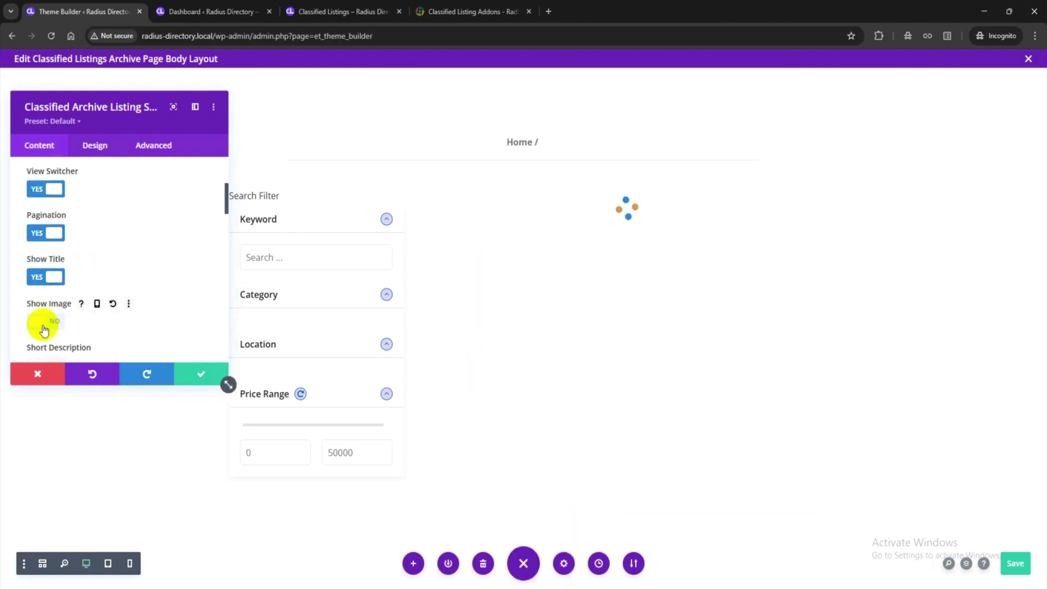
{"action": "left_click", "coordinate": [45, 324]}
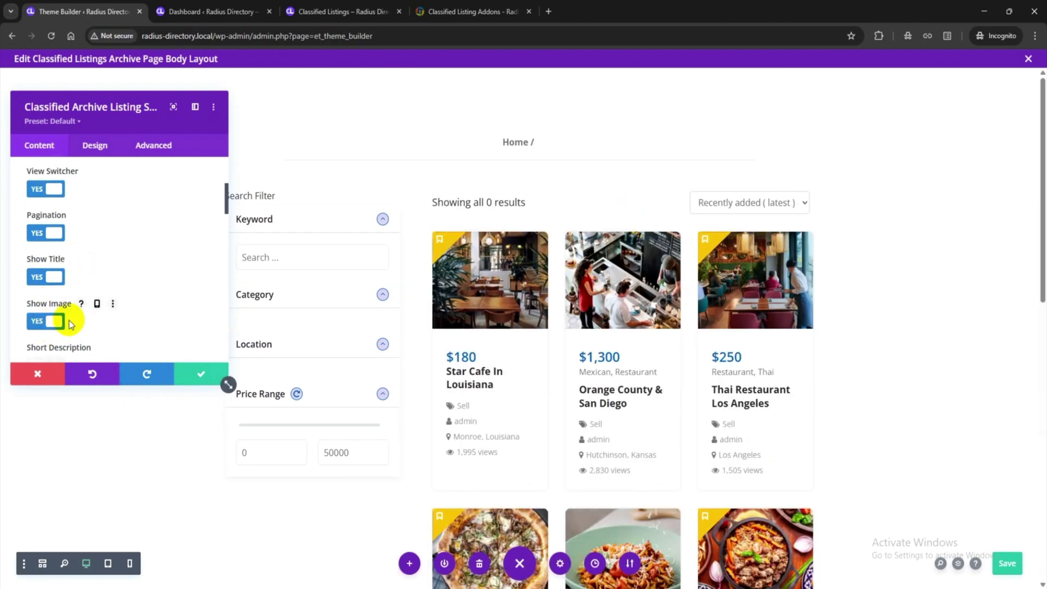
Step: Try the short description with a content limit of 10, and turn Short Description off again
{"action": "scroll", "coordinate": [71, 324], "scroll_direction": "down", "scroll_amount": 1}
{"action": "left_click", "coordinate": [52, 311]}
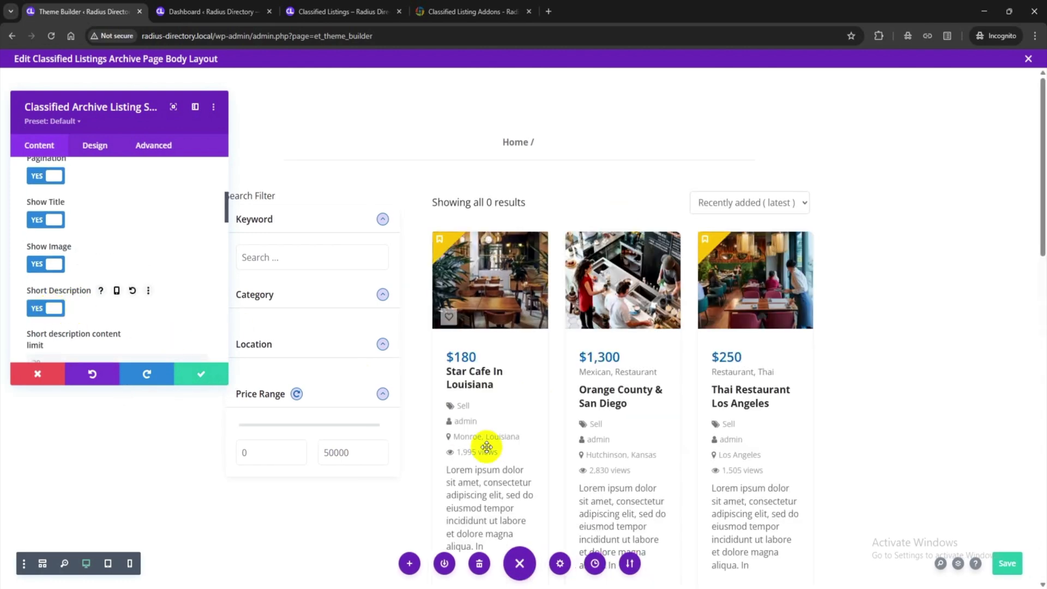
{"action": "scroll", "coordinate": [485, 444], "scroll_direction": "down", "scroll_amount": 2}
{"action": "scroll", "coordinate": [83, 305], "scroll_direction": "down", "scroll_amount": 1}
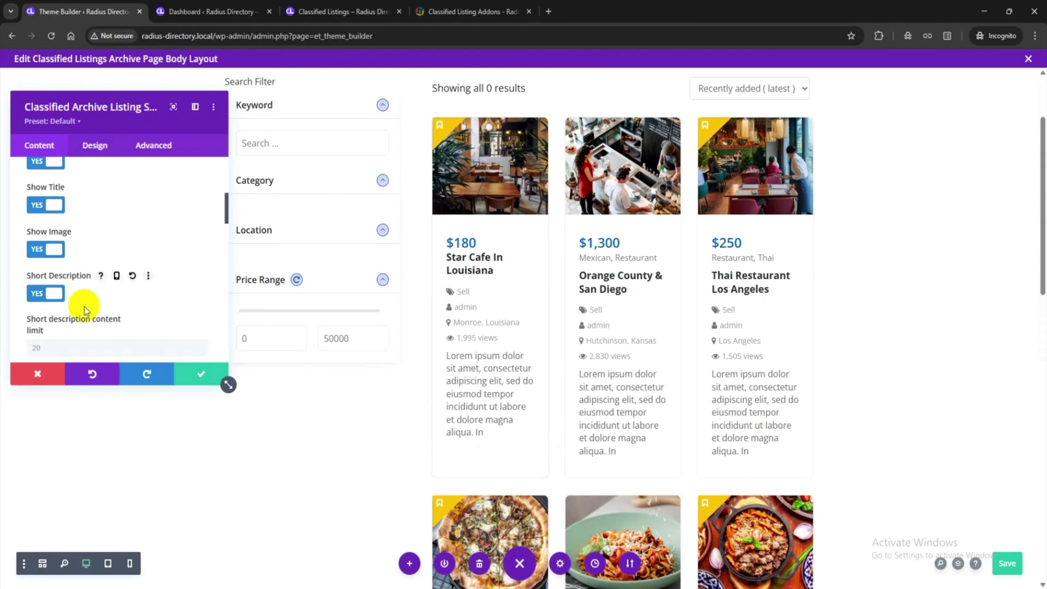
{"action": "left_click", "coordinate": [36, 308]}
{"action": "type", "text": "10"}
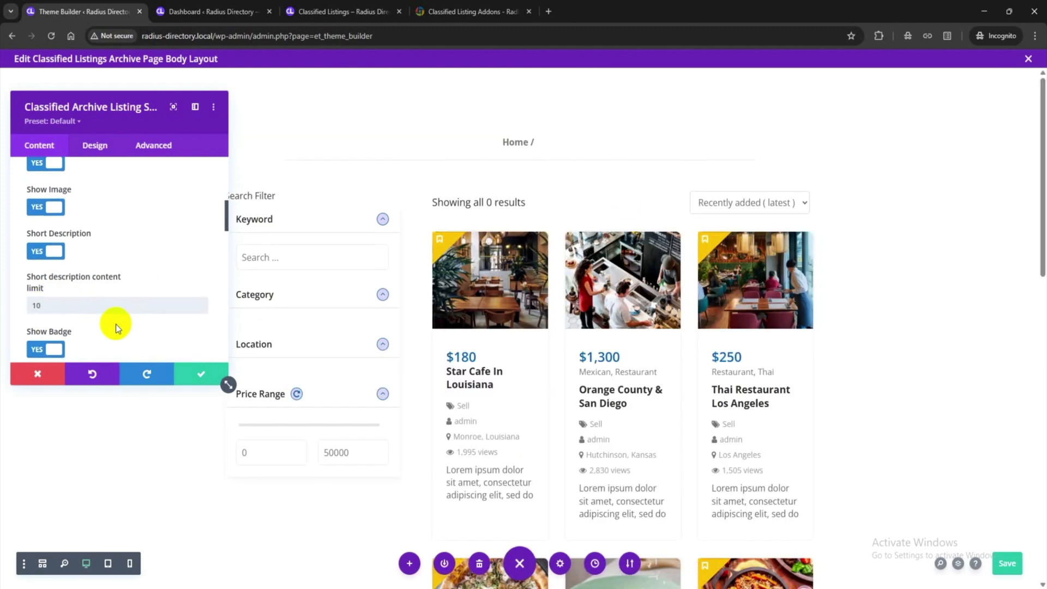
{"action": "left_click", "coordinate": [46, 252]}
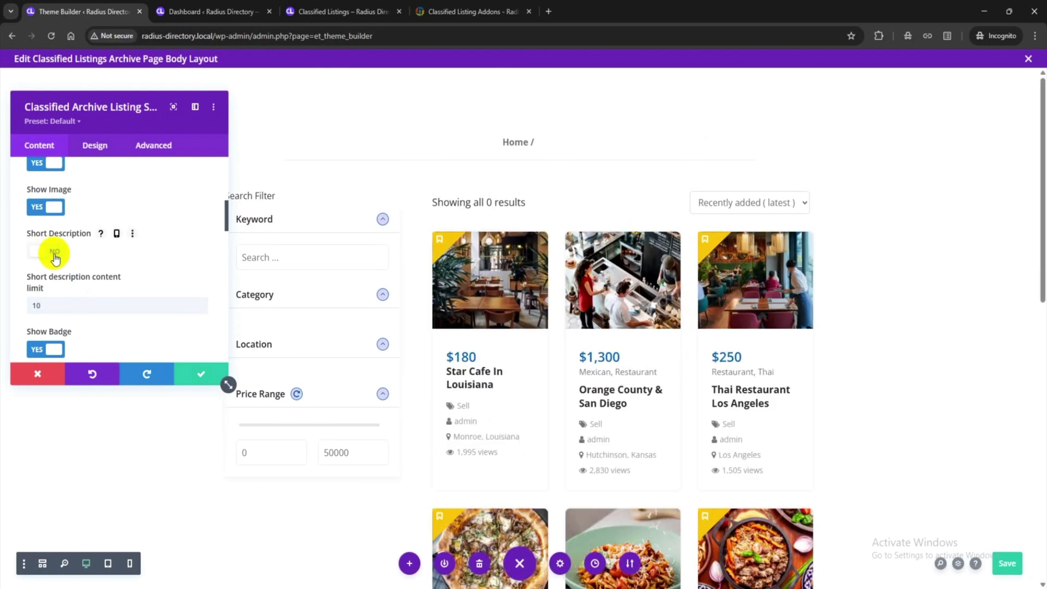
Step: Try hiding the location on the listing cards and turn Show Location back on
{"action": "scroll", "coordinate": [57, 281], "scroll_direction": "down", "scroll_amount": 3}
{"action": "left_click", "coordinate": [46, 223]}
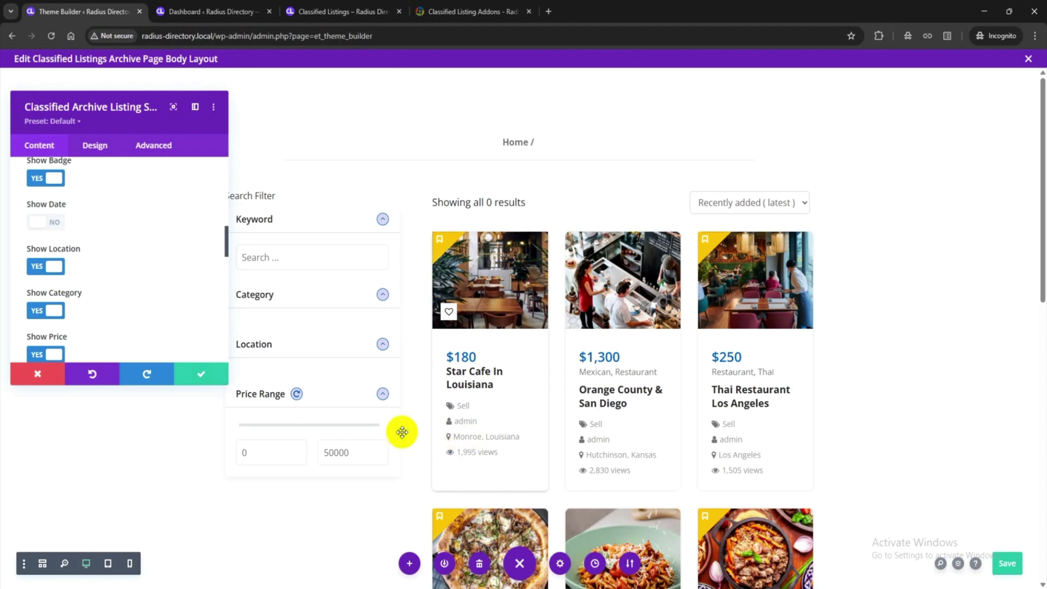
{"action": "left_click", "coordinate": [34, 266]}
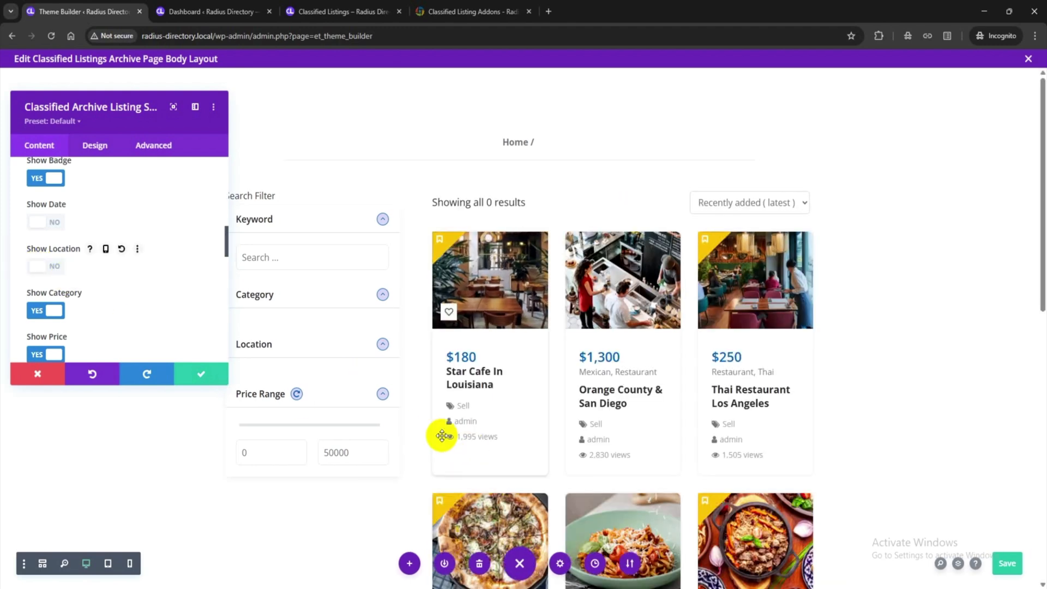
{"action": "left_click", "coordinate": [46, 271]}
Step: Review the archive listing's remaining visibility options, from Show Category to Show Details Button
{"action": "scroll", "coordinate": [70, 273], "scroll_direction": "down", "scroll_amount": 2}
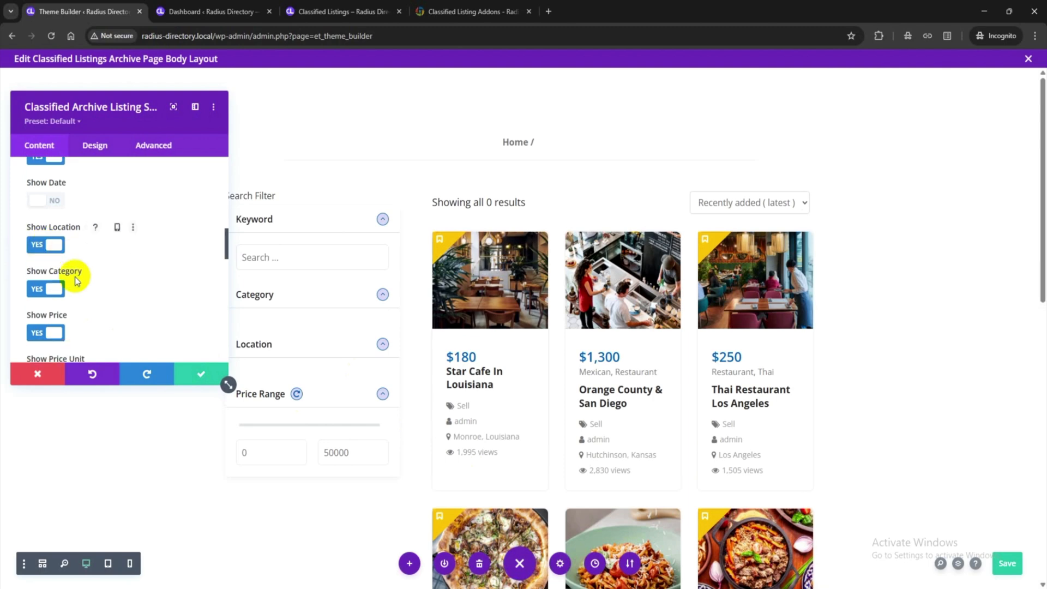
{"action": "scroll", "coordinate": [50, 330], "scroll_direction": "down", "scroll_amount": 4}
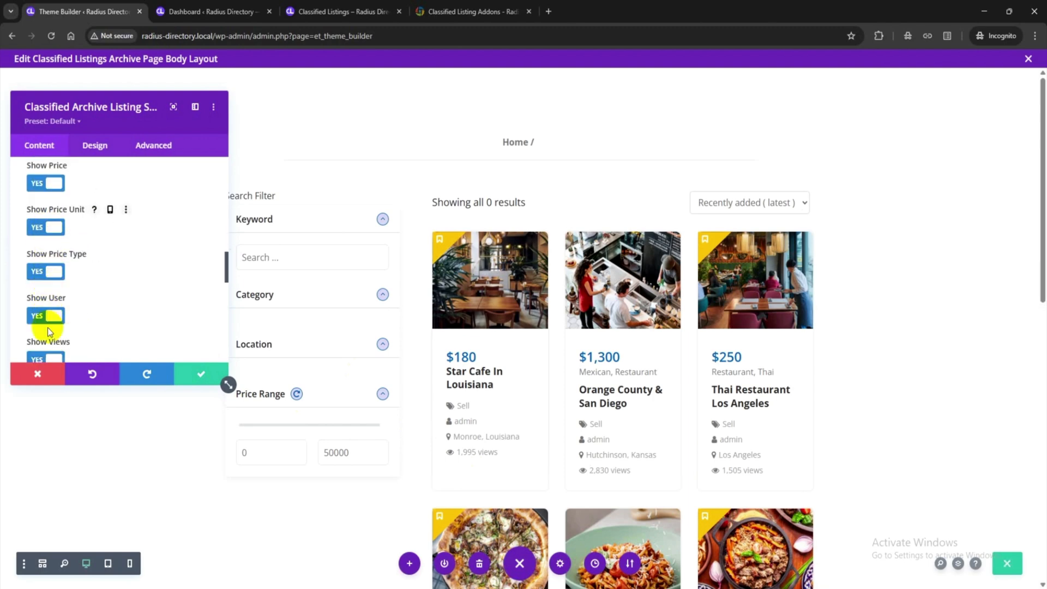
{"action": "scroll", "coordinate": [48, 330], "scroll_direction": "down", "scroll_amount": 4}
{"action": "scroll", "coordinate": [51, 316], "scroll_direction": "down", "scroll_amount": 6}
{"action": "scroll", "coordinate": [57, 298], "scroll_direction": "down", "scroll_amount": 4}
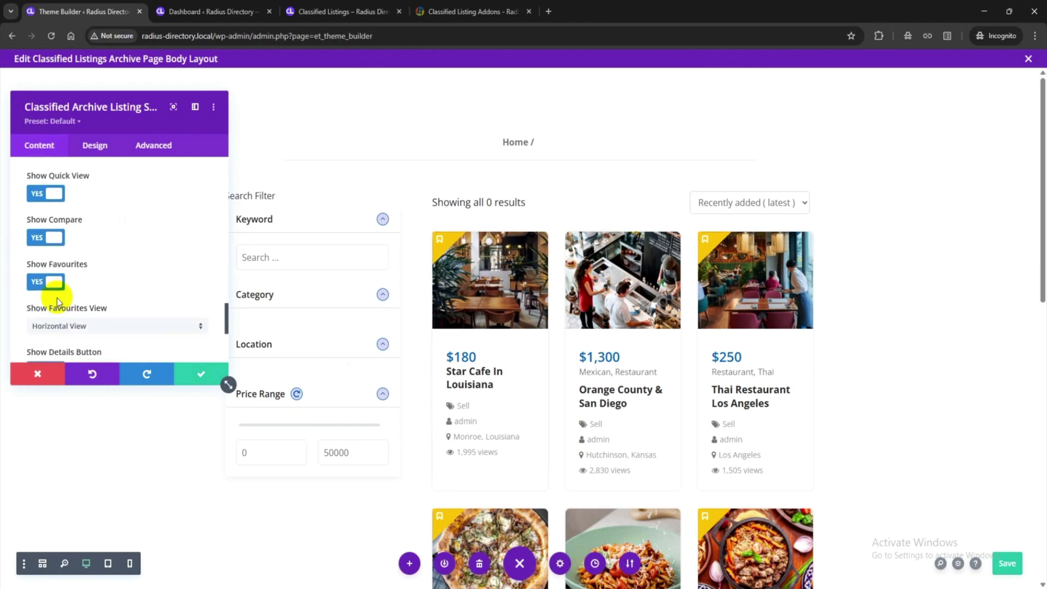
{"action": "scroll", "coordinate": [709, 434], "scroll_direction": "down", "scroll_amount": 10}
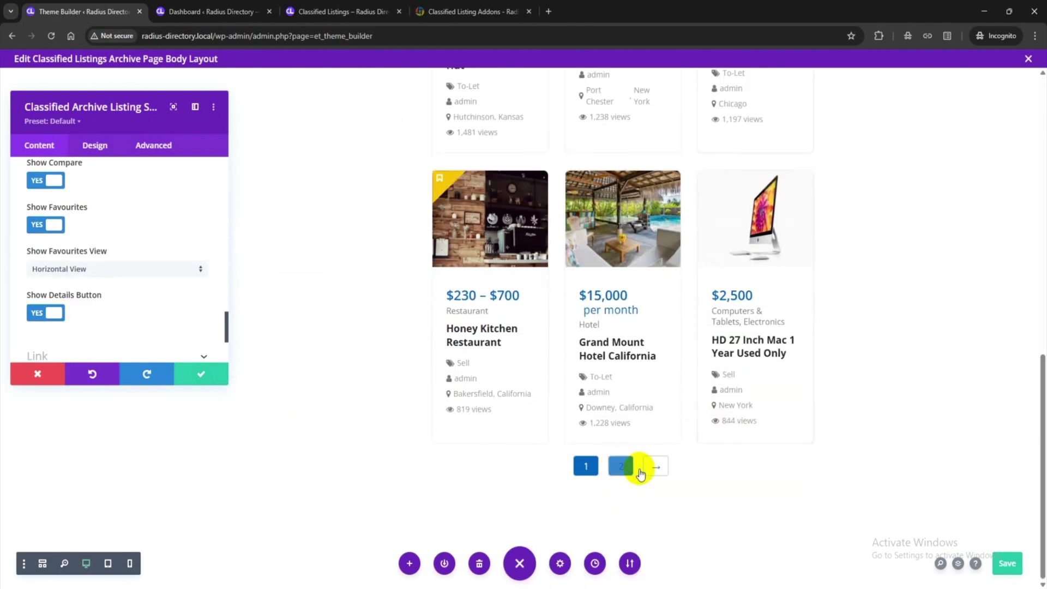
Step: Try hiding the page numbers below the archive listing and turn Pagination back on
{"action": "scroll", "coordinate": [66, 243], "scroll_direction": "up", "scroll_amount": 12}
{"action": "scroll", "coordinate": [64, 248], "scroll_direction": "up", "scroll_amount": 3}
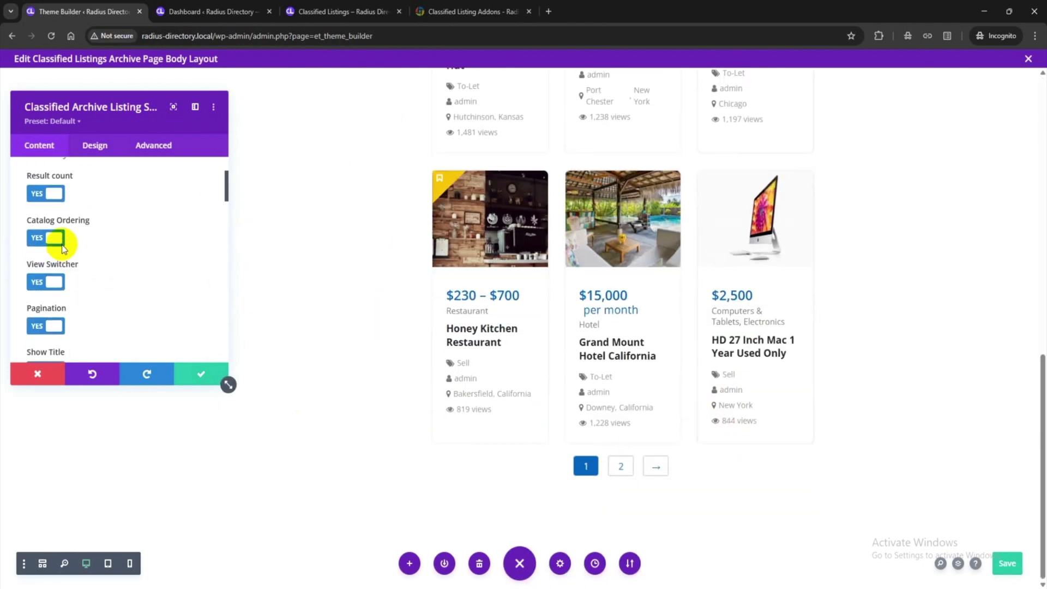
{"action": "scroll", "coordinate": [74, 250], "scroll_direction": "down", "scroll_amount": 1}
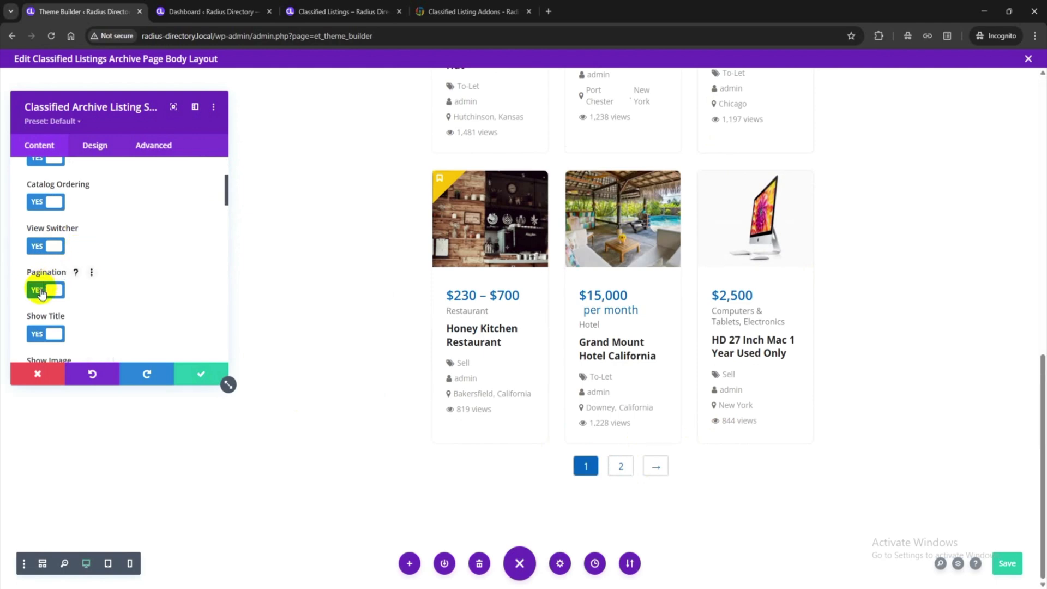
{"action": "left_click", "coordinate": [41, 292]}
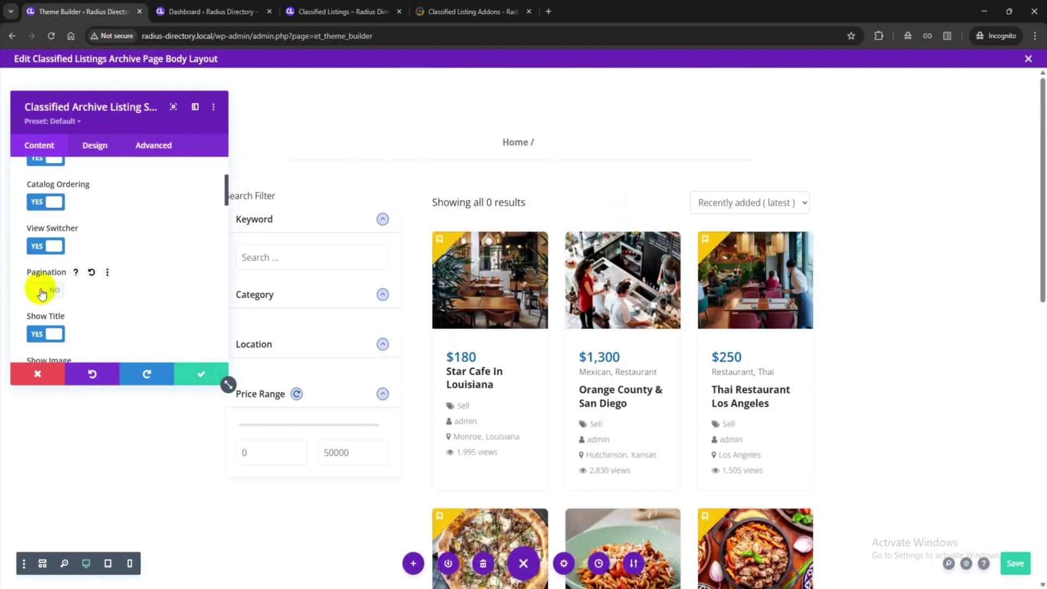
{"action": "scroll", "coordinate": [646, 380], "scroll_direction": "down", "scroll_amount": 12}
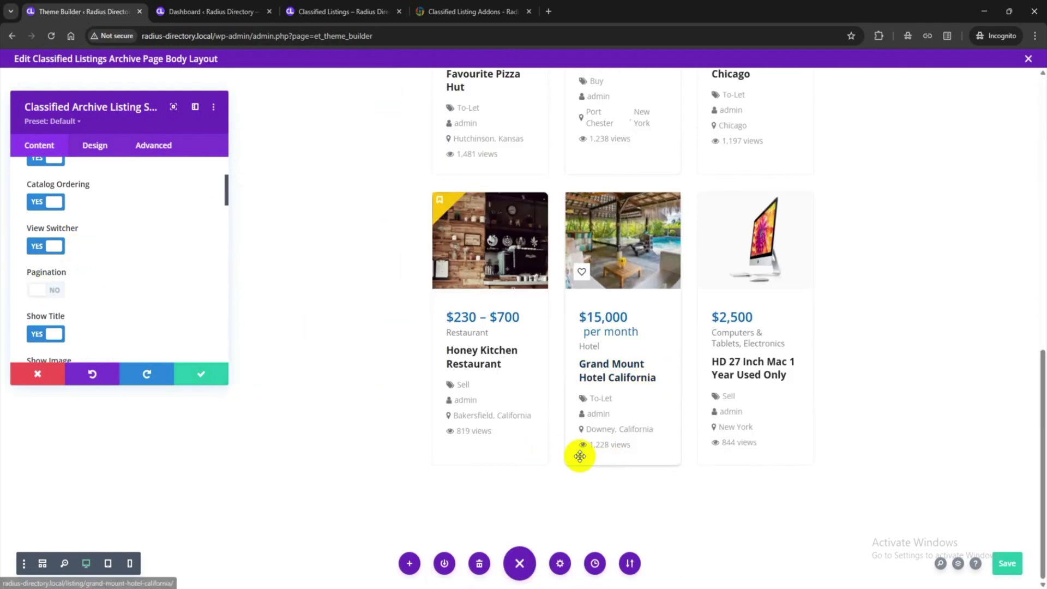
{"action": "left_click", "coordinate": [47, 291]}
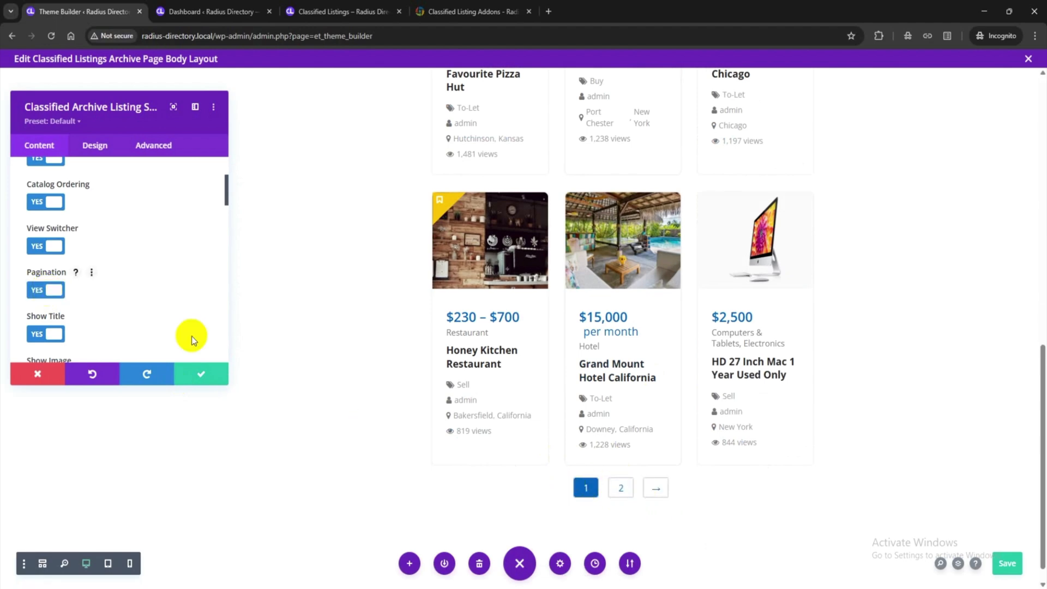
Step: Style the listing titles with red text, trying orange as an alternative, and set their text size to 16px
{"action": "scroll", "coordinate": [117, 235], "scroll_direction": "up", "scroll_amount": 4}
{"action": "scroll", "coordinate": [751, 347], "scroll_direction": "up", "scroll_amount": 10}
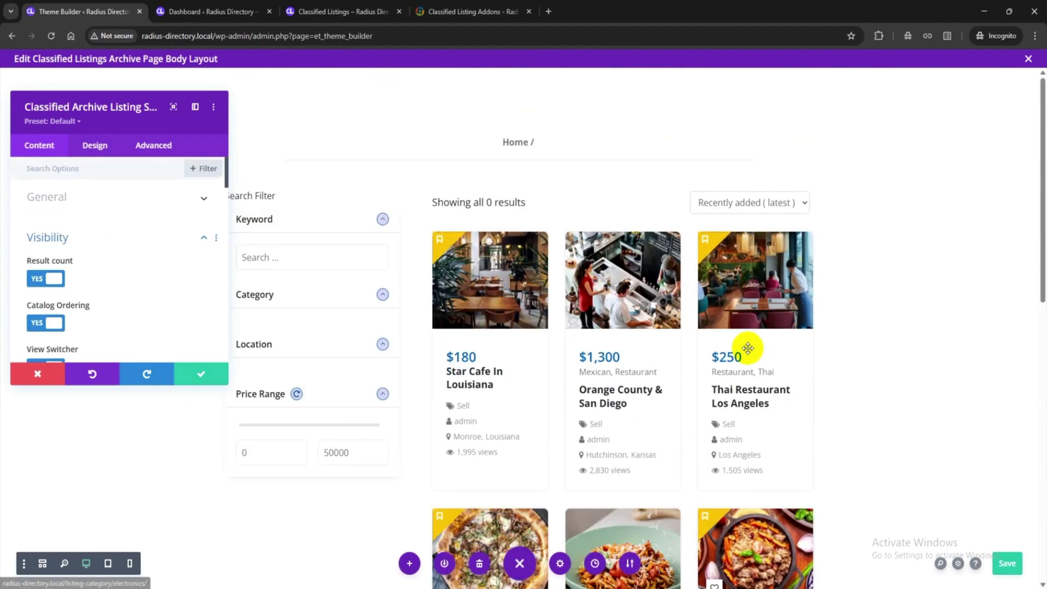
{"action": "left_click", "coordinate": [94, 158]}
{"action": "left_click", "coordinate": [102, 204]}
{"action": "scroll", "coordinate": [110, 208], "scroll_direction": "down", "scroll_amount": 2}
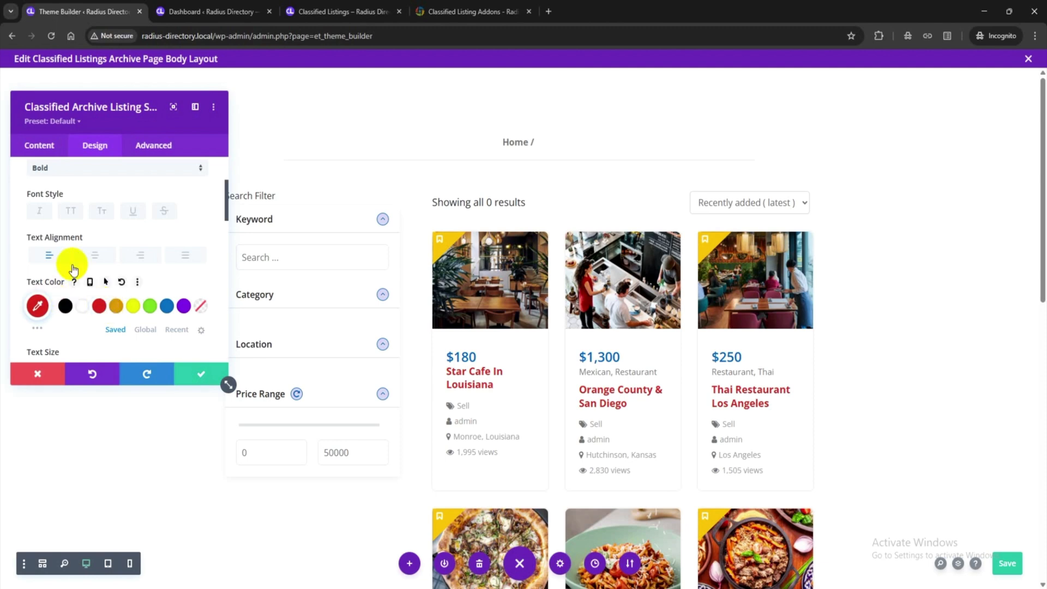
{"action": "left_click", "coordinate": [119, 308]}
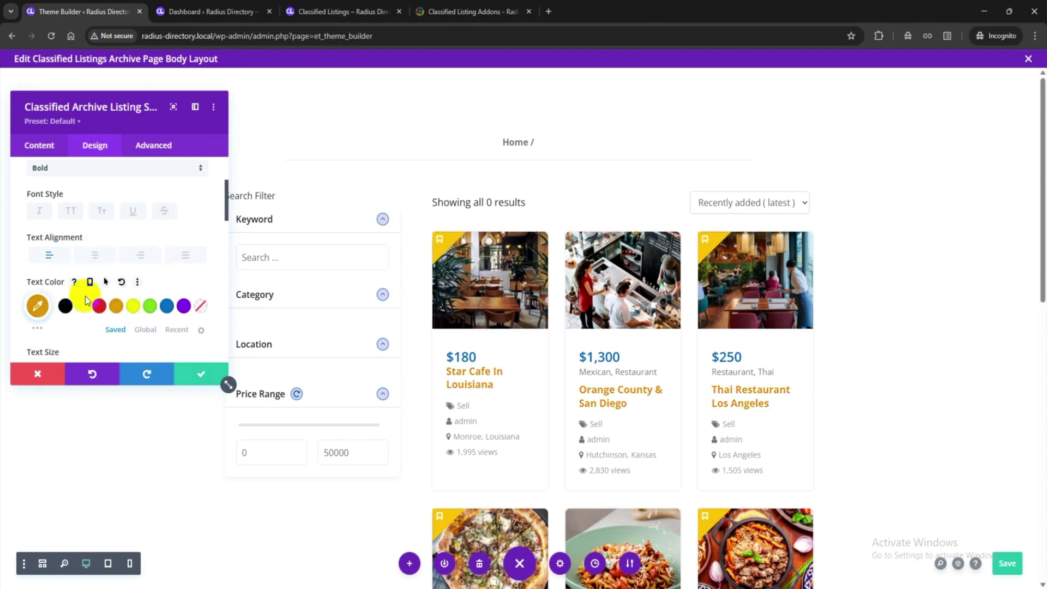
{"action": "left_click", "coordinate": [99, 306]}
{"action": "scroll", "coordinate": [115, 256], "scroll_direction": "down", "scroll_amount": 3}
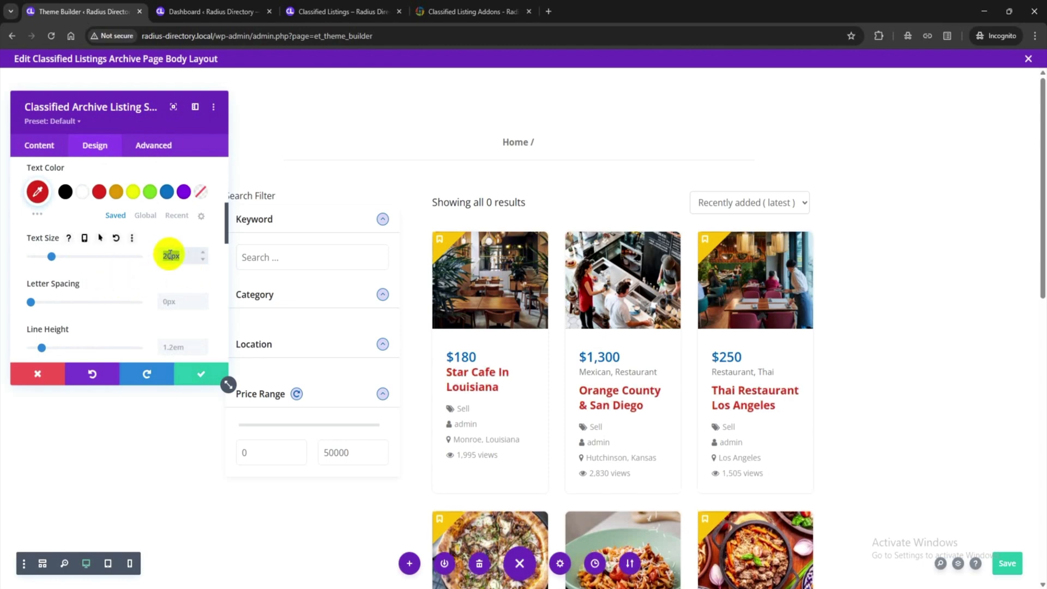
{"action": "left_click", "coordinate": [184, 273]}
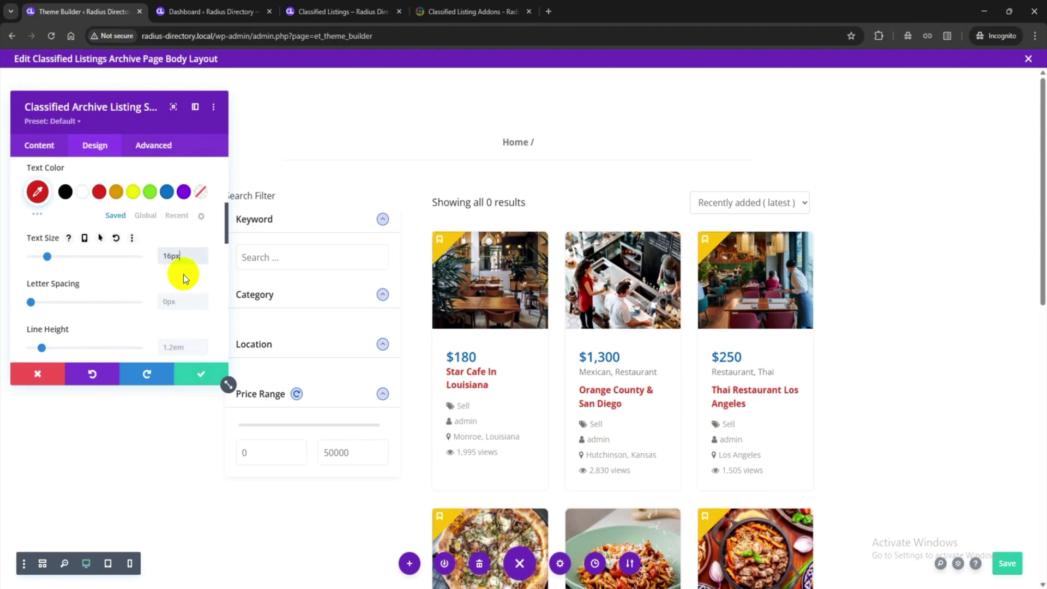
Step: Set the listing meta's text color to black (#000000) and its text size to 14px
{"action": "scroll", "coordinate": [166, 276], "scroll_direction": "down", "scroll_amount": 6}
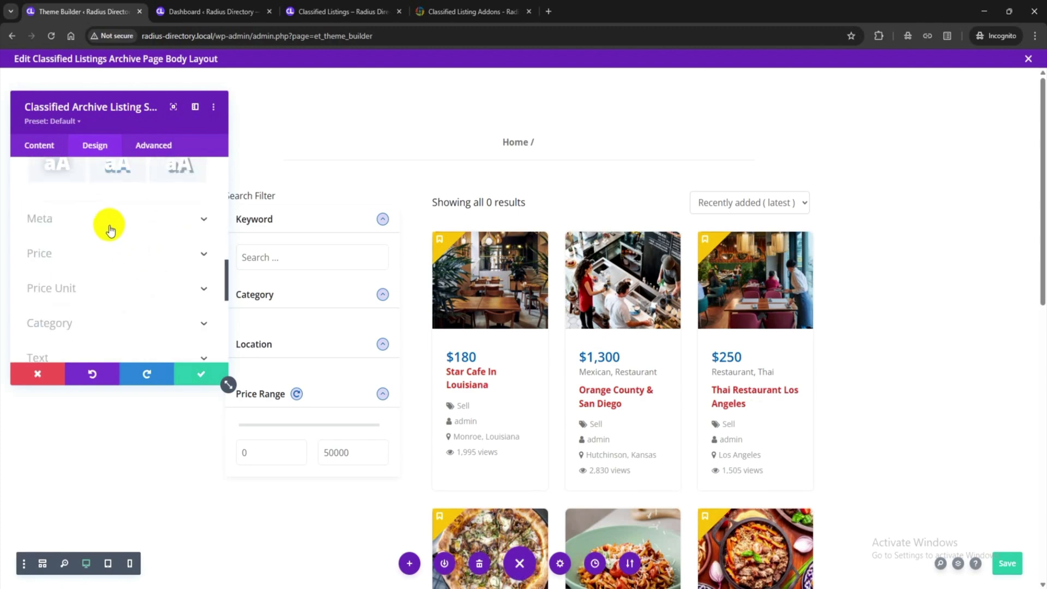
{"action": "left_click", "coordinate": [109, 219]}
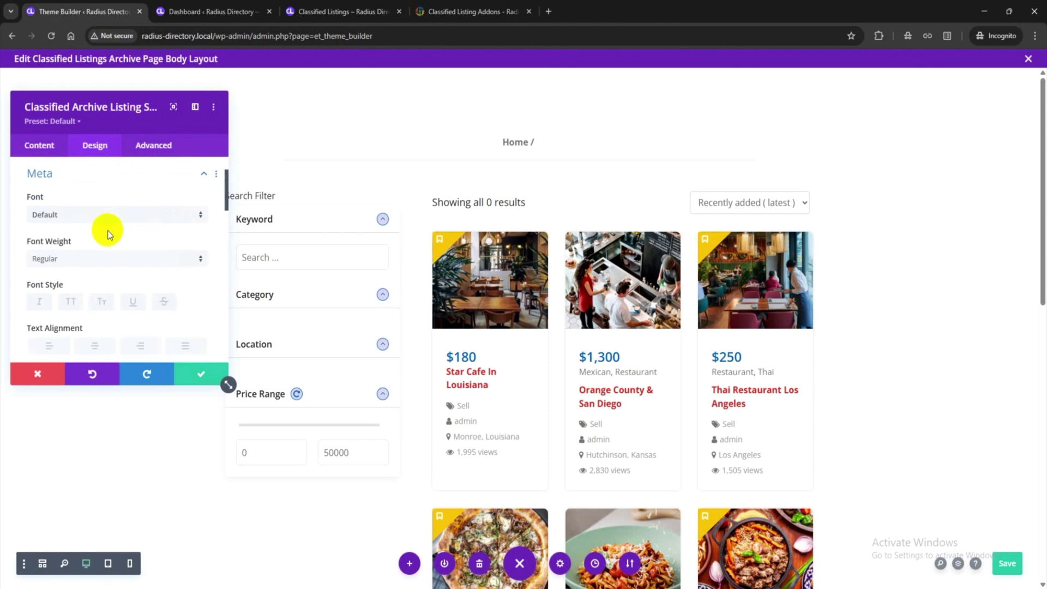
{"action": "scroll", "coordinate": [109, 234], "scroll_direction": "down", "scroll_amount": 3}
{"action": "left_click", "coordinate": [64, 227]}
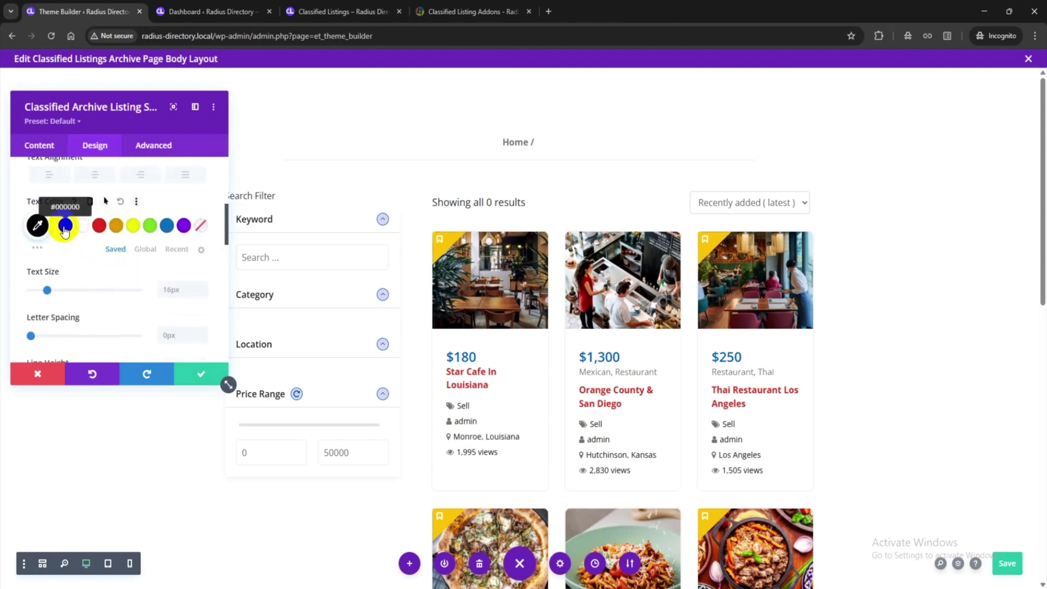
{"action": "scroll", "coordinate": [93, 292], "scroll_direction": "down", "scroll_amount": 2}
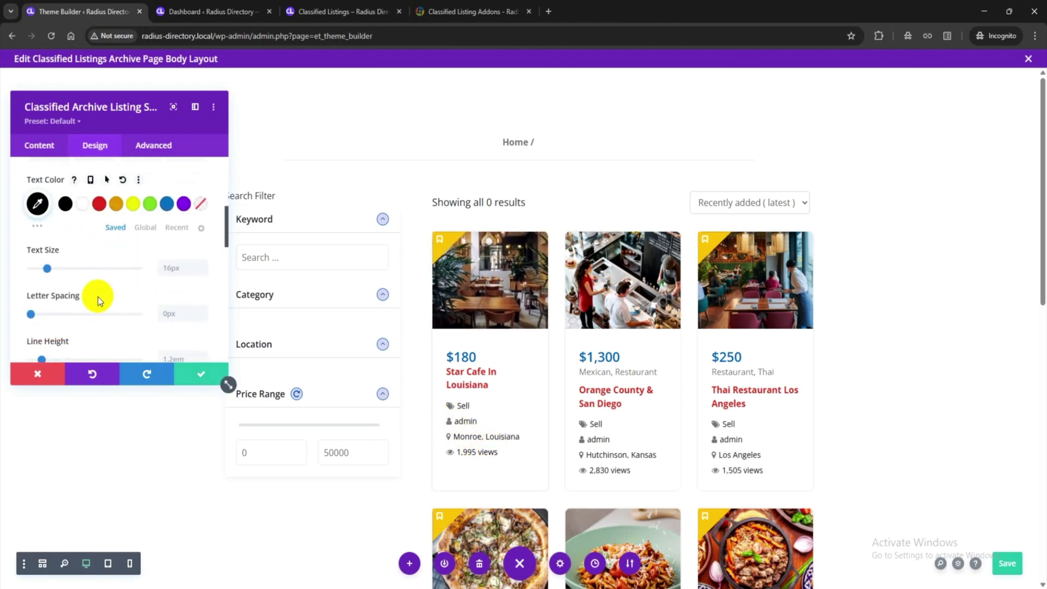
{"action": "left_click", "coordinate": [196, 240]}
{"action": "type", "text": "14"}
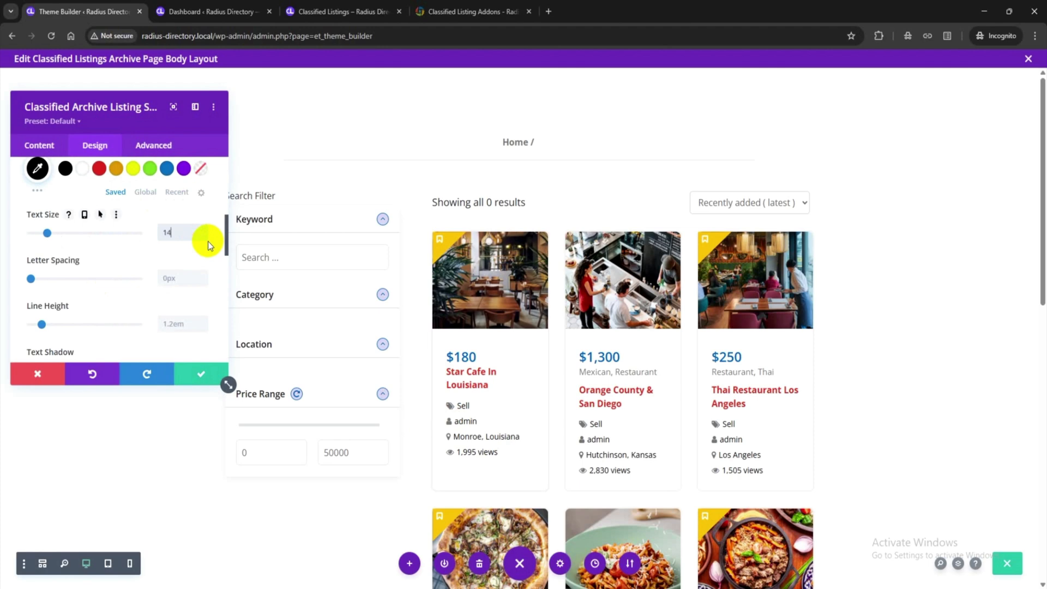
{"action": "type", "text": "px"}
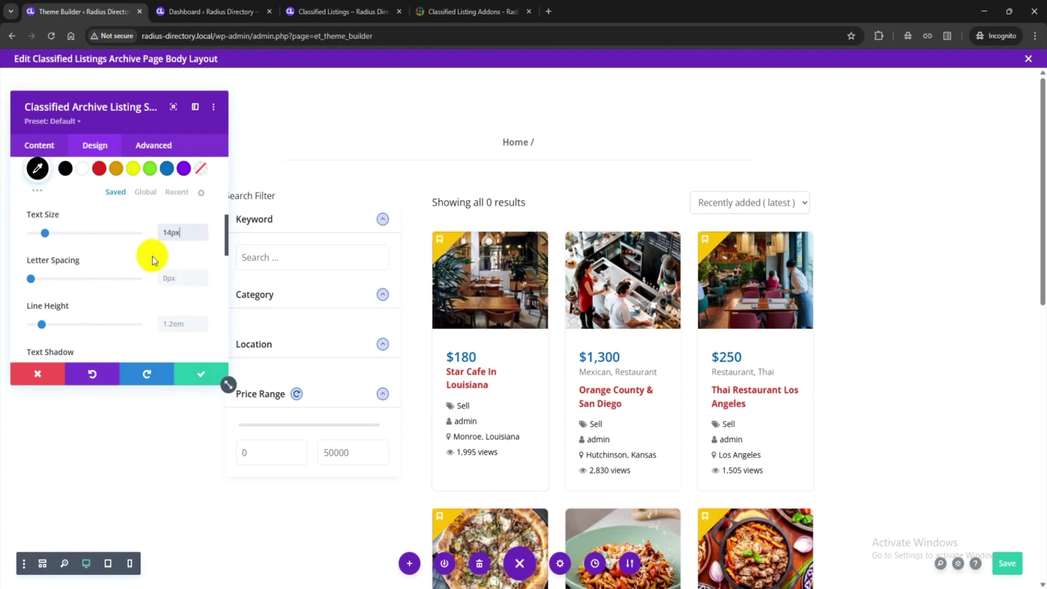
Step: Set the listing price's text color to blue (#0C71C3) and adjust its text size
{"action": "scroll", "coordinate": [98, 278], "scroll_direction": "down", "scroll_amount": 4}
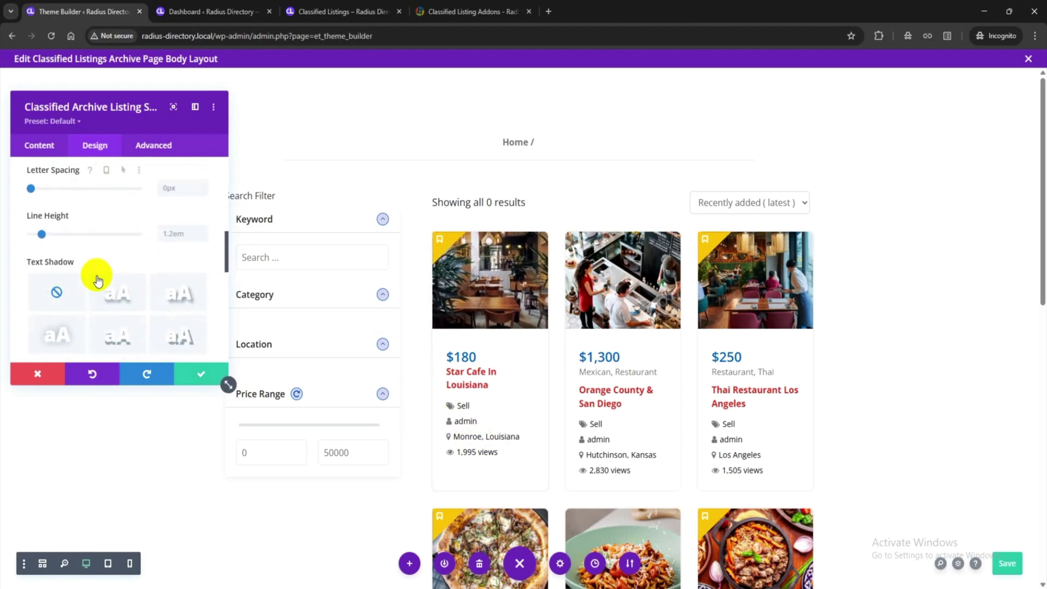
{"action": "scroll", "coordinate": [97, 279], "scroll_direction": "down", "scroll_amount": 4}
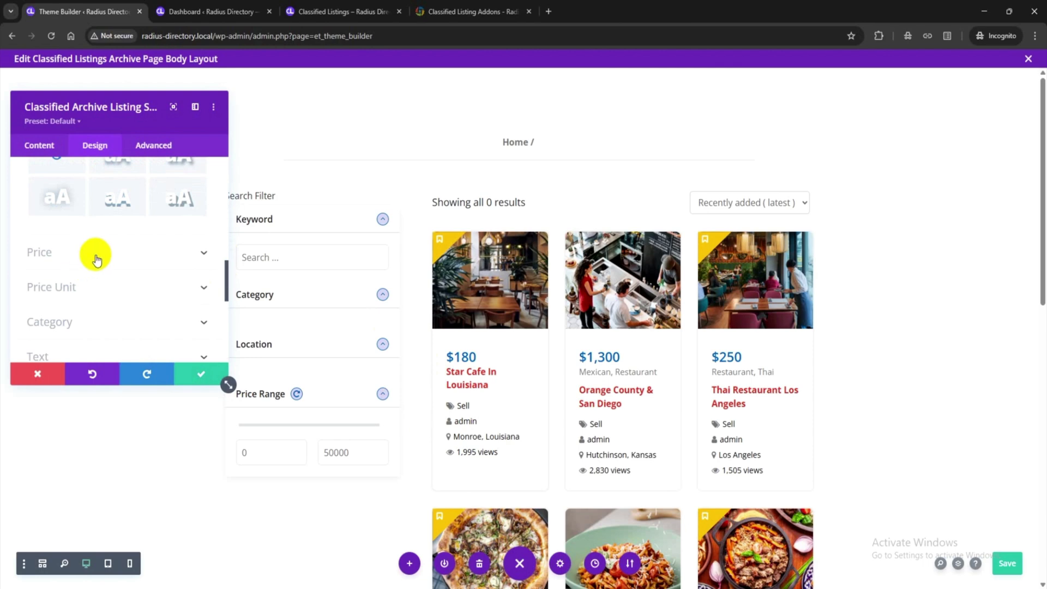
{"action": "left_click", "coordinate": [96, 255]}
{"action": "scroll", "coordinate": [92, 266], "scroll_direction": "down", "scroll_amount": 4}
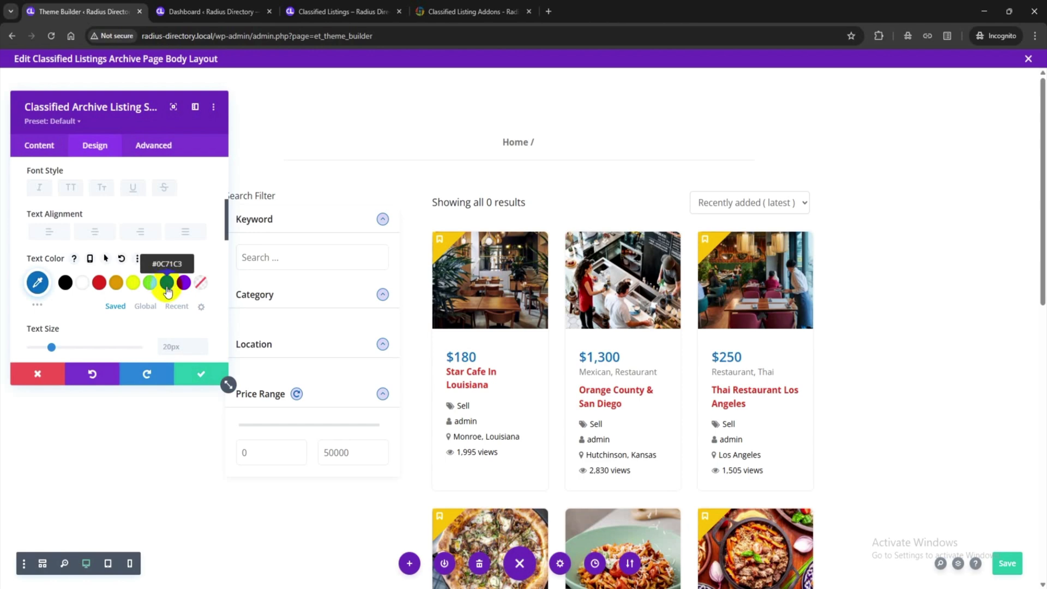
{"action": "scroll", "coordinate": [115, 283], "scroll_direction": "down", "scroll_amount": 3}
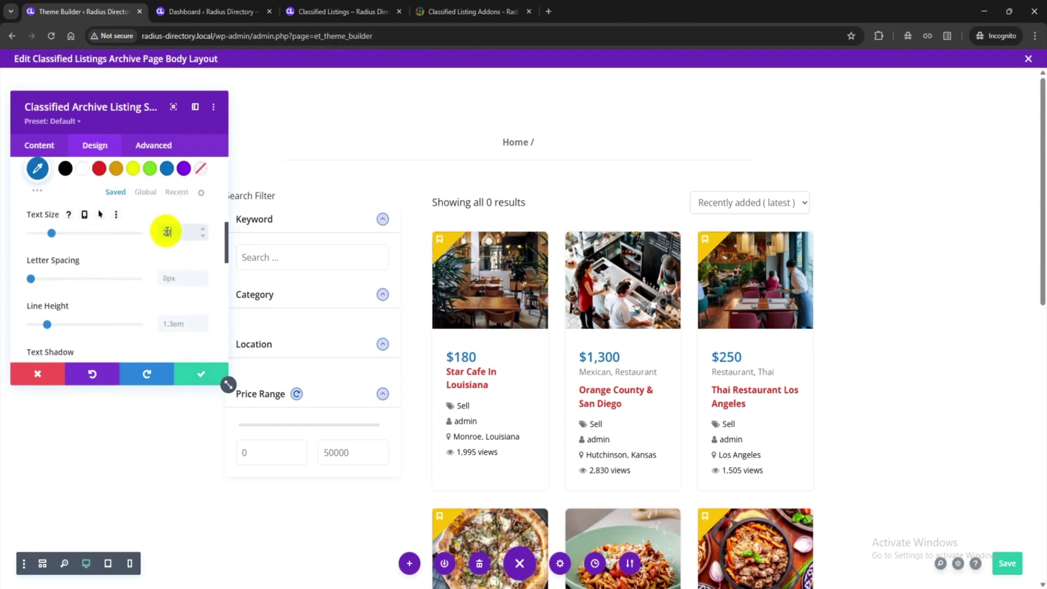
{"action": "left_click", "coordinate": [169, 231]}
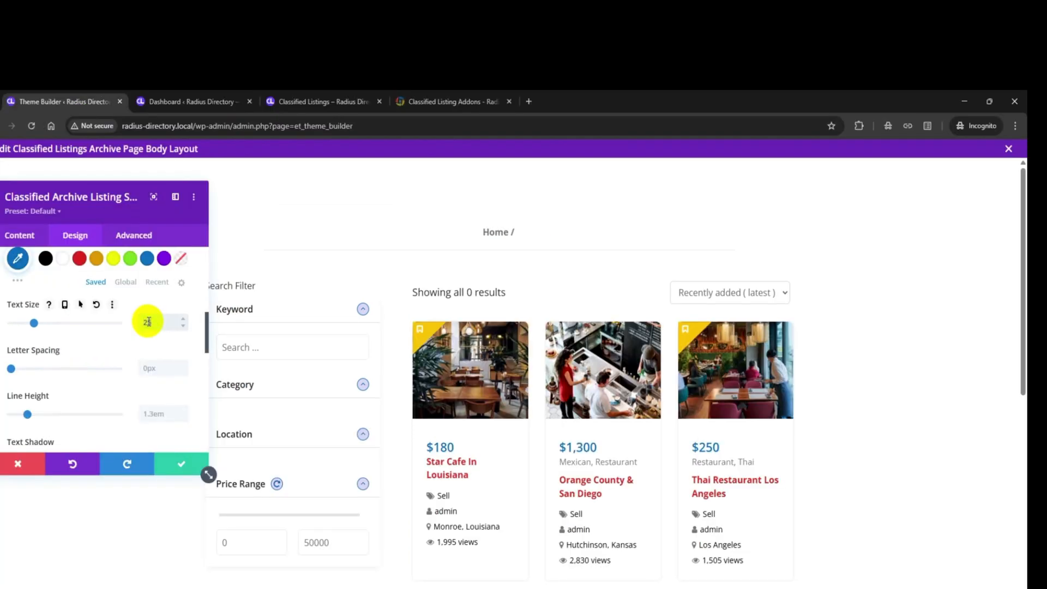
Step: Review the archive listing's remaining design sections, from Price Unit to Animation
{"action": "scroll", "coordinate": [95, 382], "scroll_direction": "down", "scroll_amount": 5}
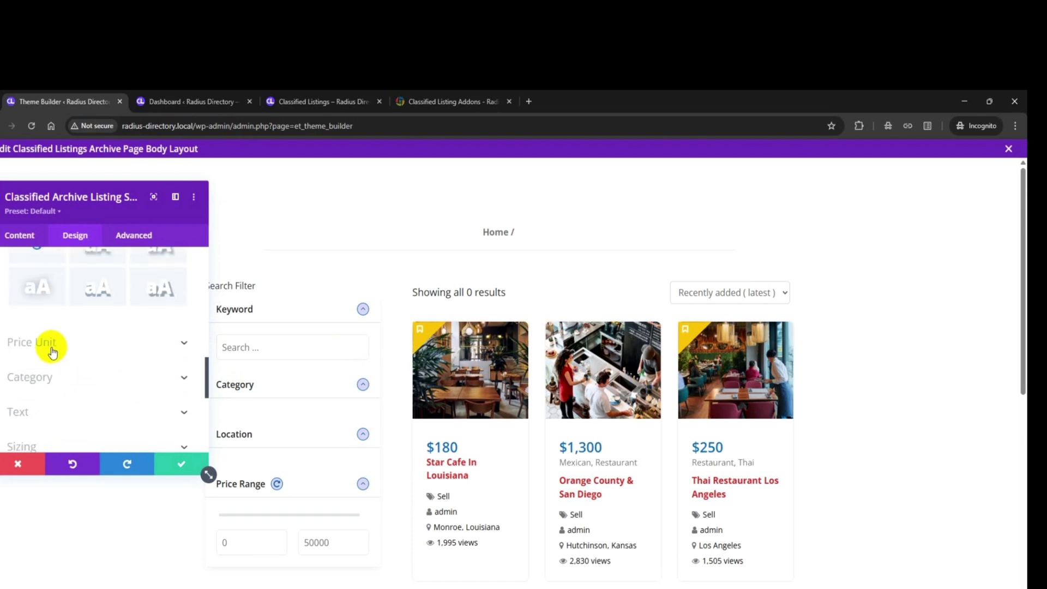
{"action": "scroll", "coordinate": [70, 360], "scroll_direction": "down", "scroll_amount": 2}
{"action": "left_click", "coordinate": [68, 337]}
{"action": "scroll", "coordinate": [82, 349], "scroll_direction": "down", "scroll_amount": 2}
{"action": "scroll", "coordinate": [68, 360], "scroll_direction": "down", "scroll_amount": 6}
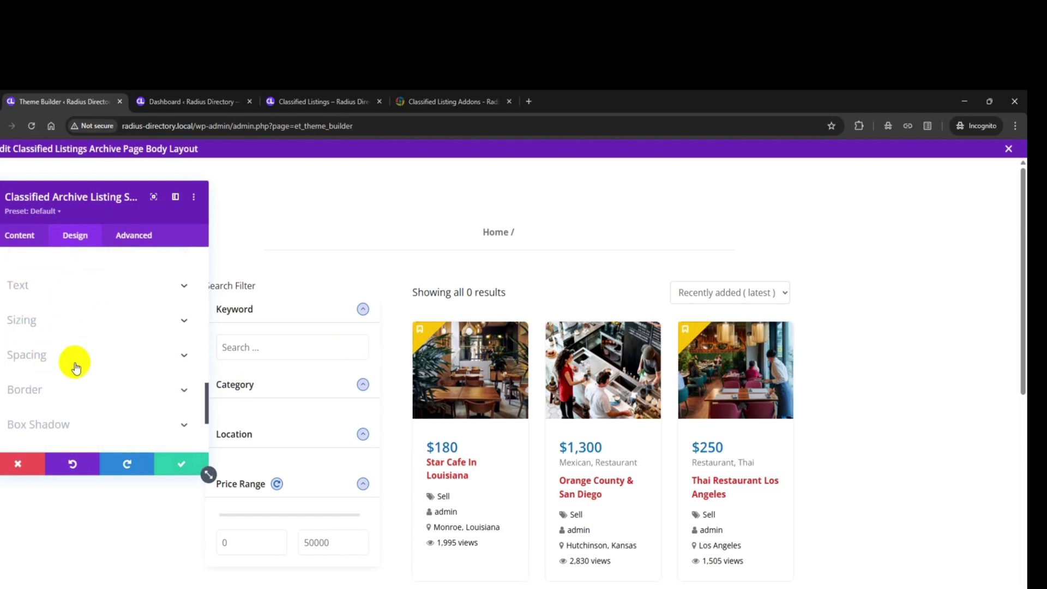
{"action": "scroll", "coordinate": [75, 364], "scroll_direction": "down", "scroll_amount": 3}
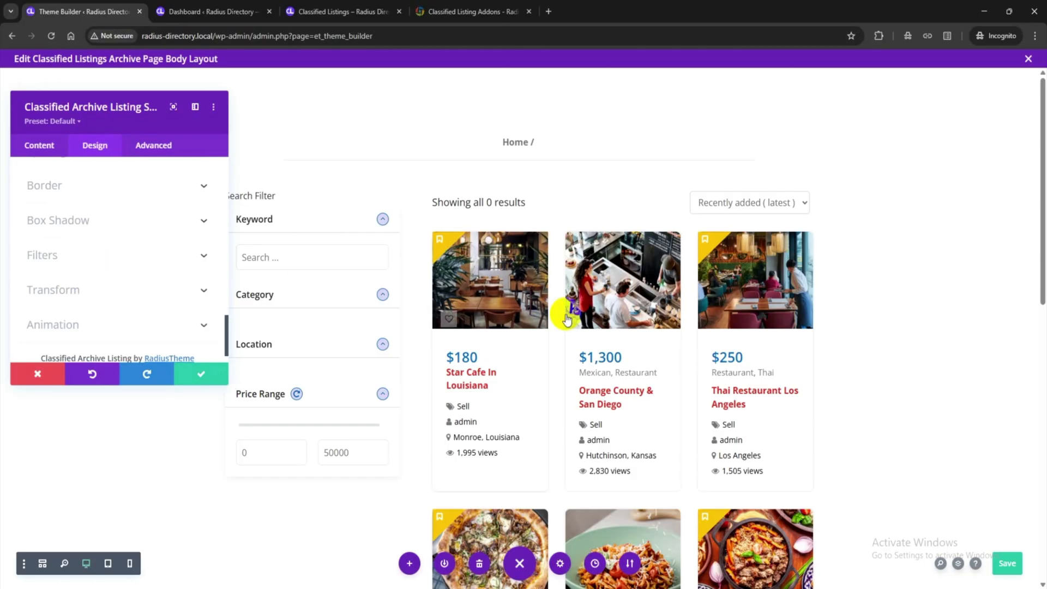
Step: Check the styled listing grid down to its pagination, accept the module settings and save the archive body layout
{"action": "scroll", "coordinate": [547, 427], "scroll_direction": "down", "scroll_amount": 3}
{"action": "scroll", "coordinate": [566, 337], "scroll_direction": "down", "scroll_amount": 9}
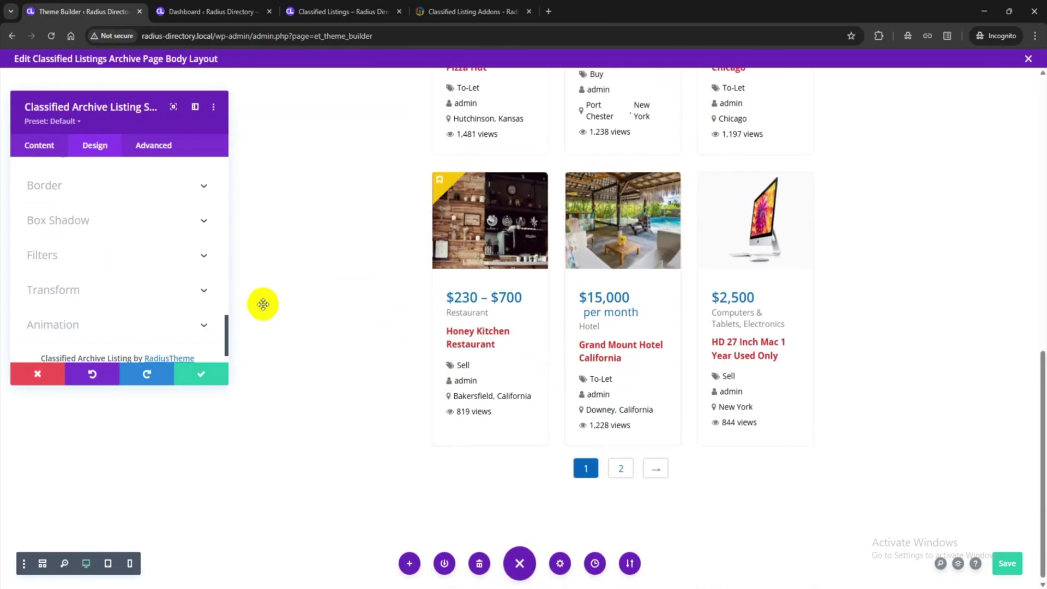
{"action": "left_click", "coordinate": [200, 377]}
{"action": "left_click", "coordinate": [1002, 571]}
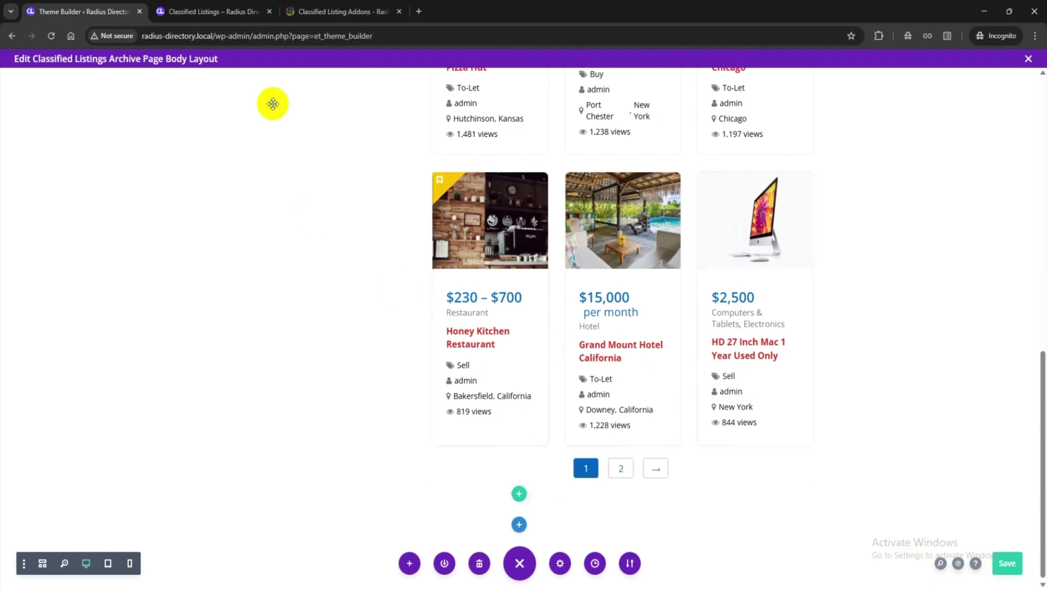
Step: Examine the published All Listings page, including its header, search filter and listing grid
{"action": "left_click", "coordinate": [213, 12]}
{"action": "scroll", "coordinate": [518, 295], "scroll_direction": "down", "scroll_amount": 5}
{"action": "scroll", "coordinate": [477, 355], "scroll_direction": "down", "scroll_amount": 10}
{"action": "scroll", "coordinate": [589, 369], "scroll_direction": "up", "scroll_amount": 14}
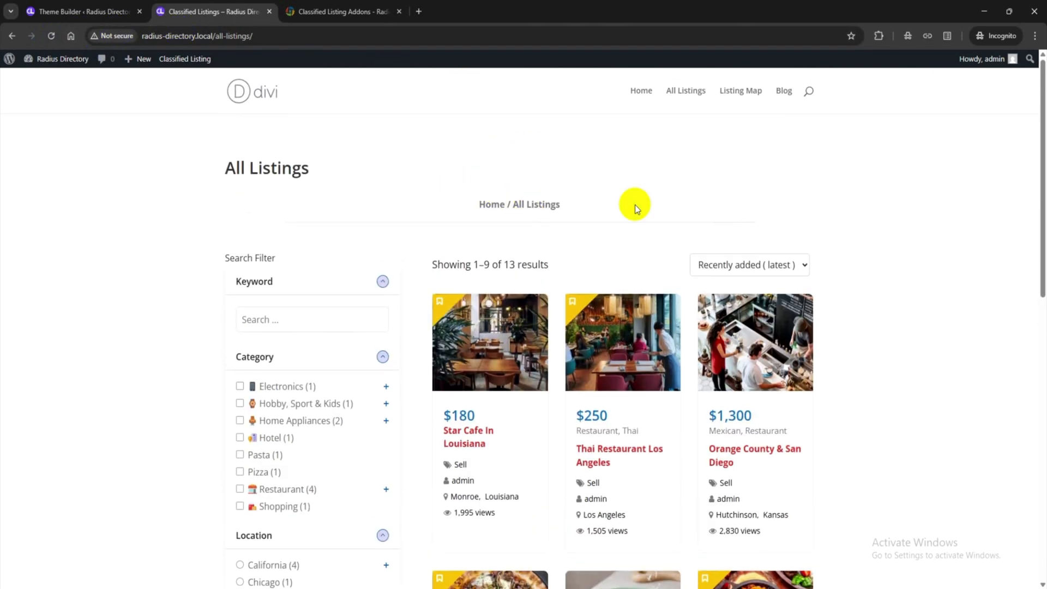
{"action": "scroll", "coordinate": [607, 209], "scroll_direction": "down", "scroll_amount": 3}
{"action": "scroll", "coordinate": [237, 184], "scroll_direction": "up", "scroll_amount": 2}
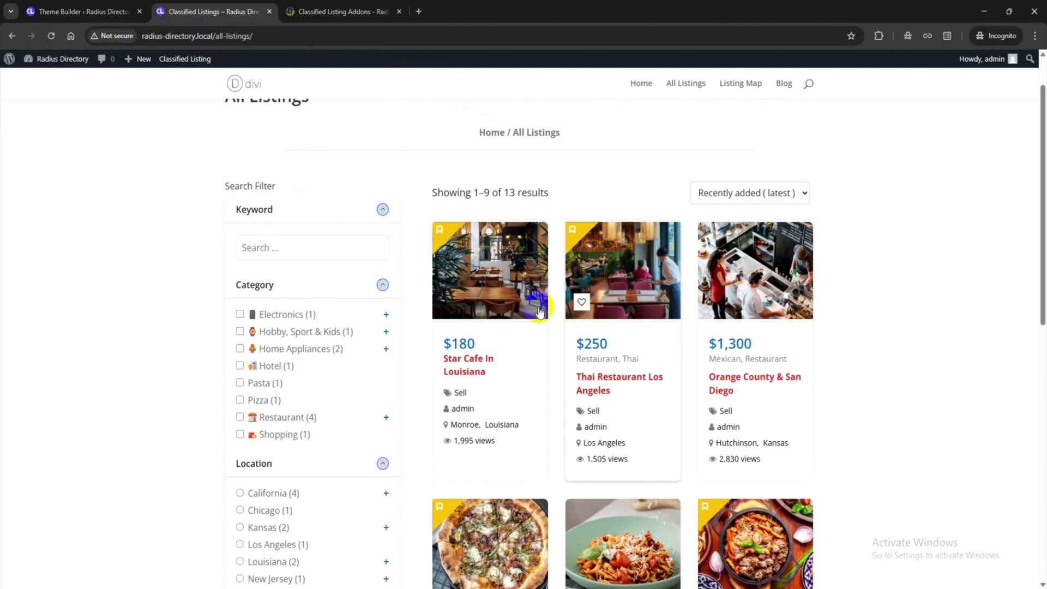
{"action": "scroll", "coordinate": [308, 392], "scroll_direction": "down", "scroll_amount": 3}
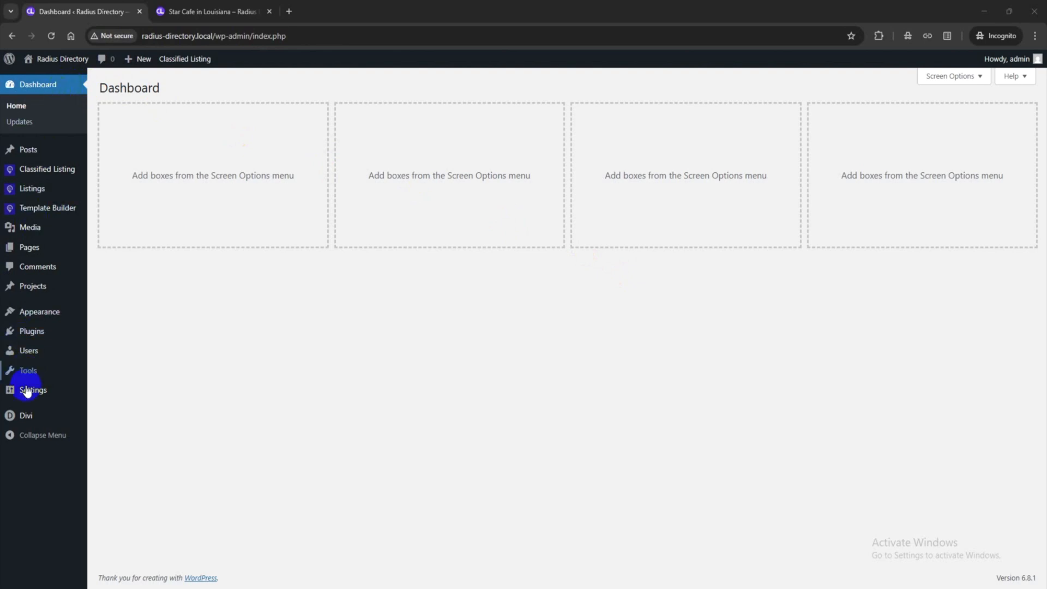
Step: Open the Divi Theme Builder and create a new template assigned to All Classified Listings
{"action": "mouse_move", "coordinate": [29, 413]}
{"action": "left_click", "coordinate": [127, 450]}
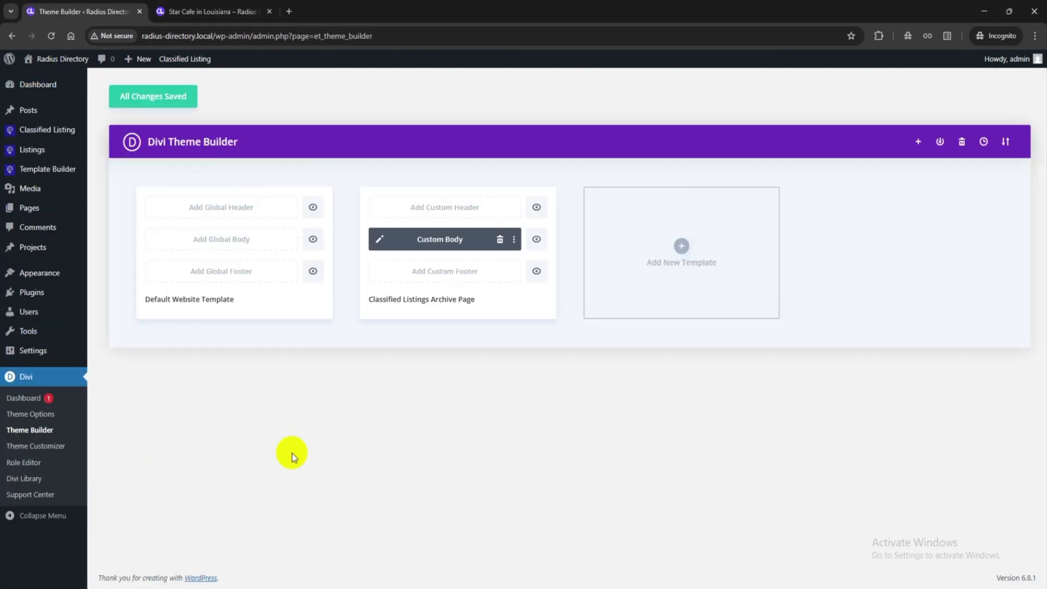
{"action": "left_click", "coordinate": [643, 258]}
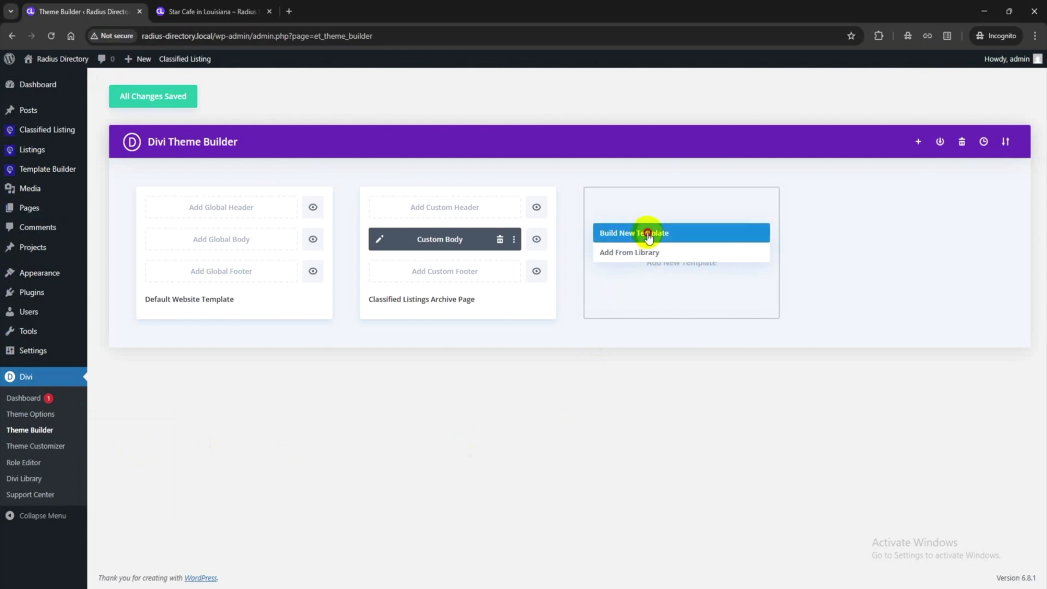
{"action": "left_click", "coordinate": [648, 234]}
{"action": "scroll", "coordinate": [660, 338], "scroll_direction": "down", "scroll_amount": 8}
{"action": "scroll", "coordinate": [661, 369], "scroll_direction": "down", "scroll_amount": 3}
{"action": "left_click", "coordinate": [660, 378]}
{"action": "left_click", "coordinate": [684, 561]}
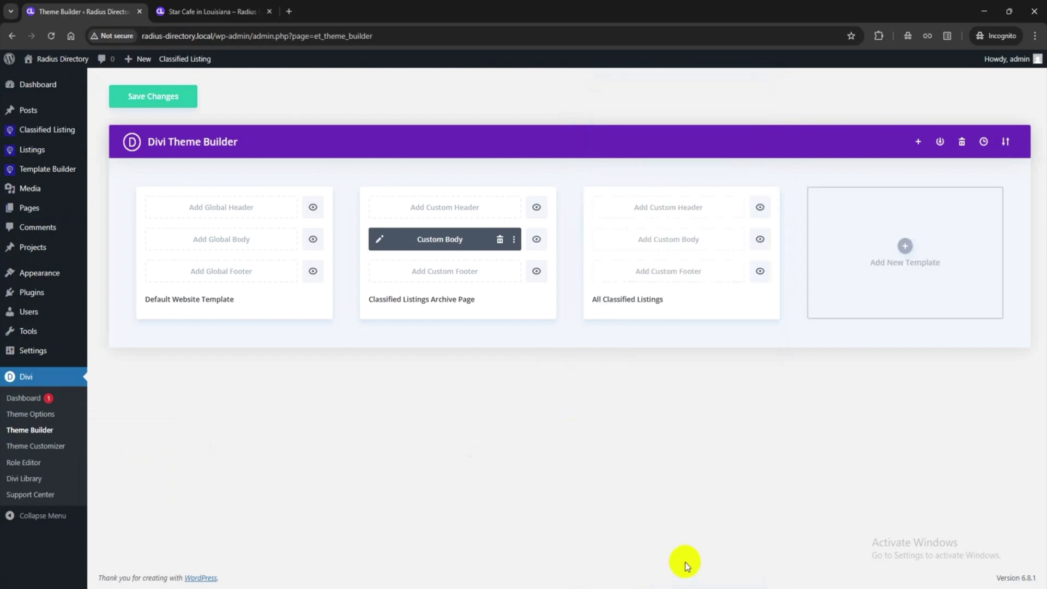
Step: Start a custom body for the All Classified Listings template and insert a two-column row with two-thirds and one-third widths
{"action": "left_click", "coordinate": [689, 240]}
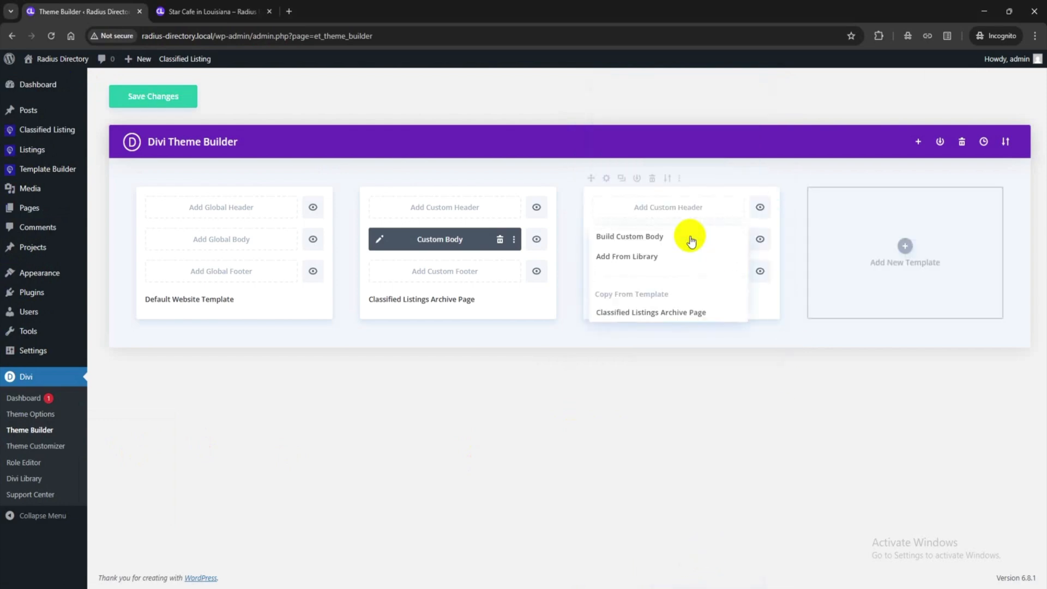
{"action": "left_click", "coordinate": [688, 237]}
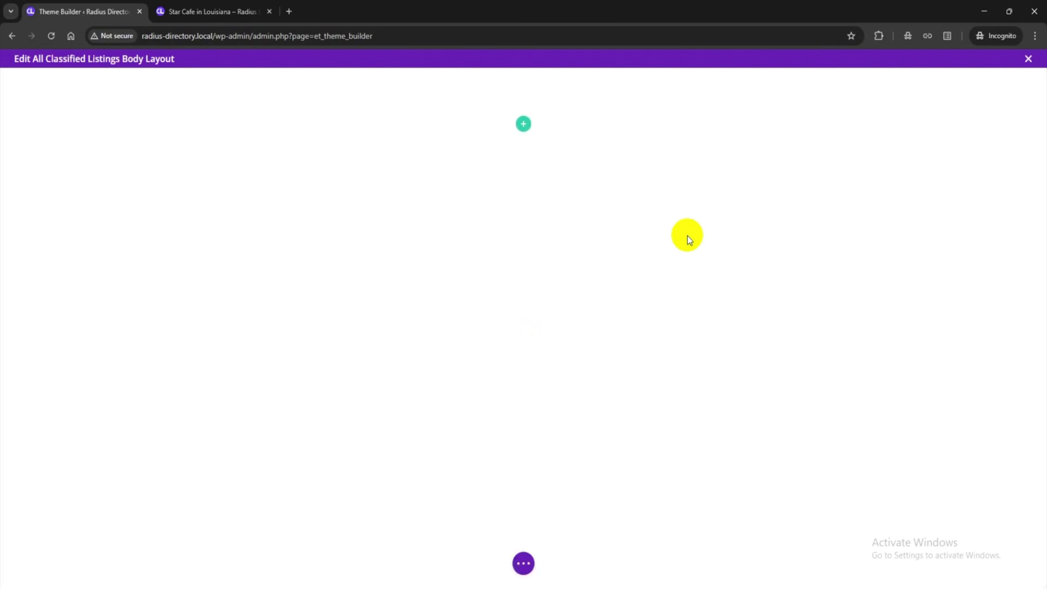
{"action": "left_click", "coordinate": [524, 124]}
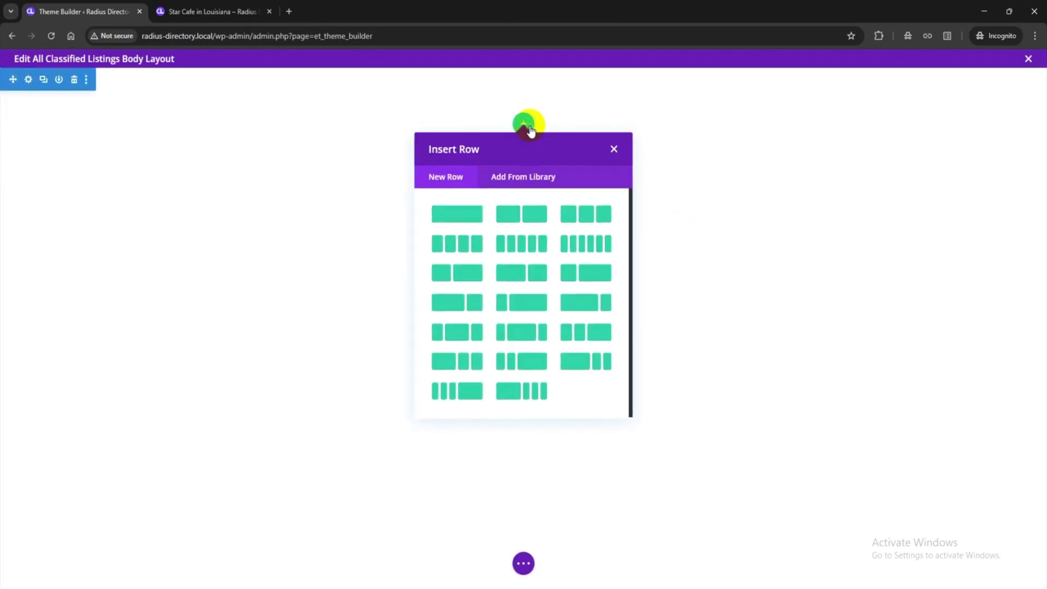
{"action": "left_click", "coordinate": [454, 303]}
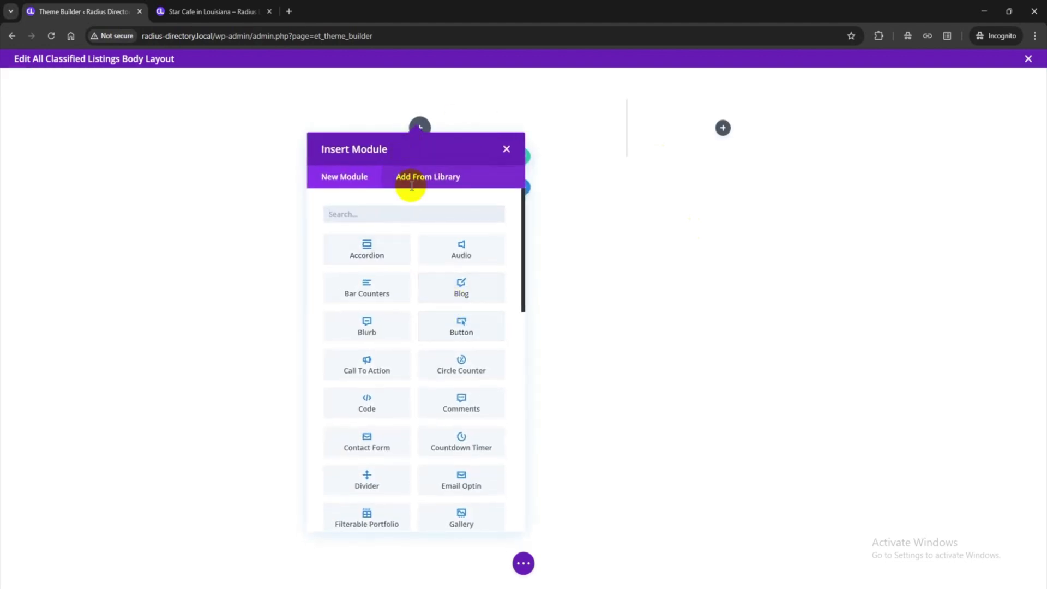
Step: Insert the Listing Image module from the Classified Single Page Modules into the row's wide column
{"action": "scroll", "coordinate": [413, 363], "scroll_direction": "down", "scroll_amount": 10}
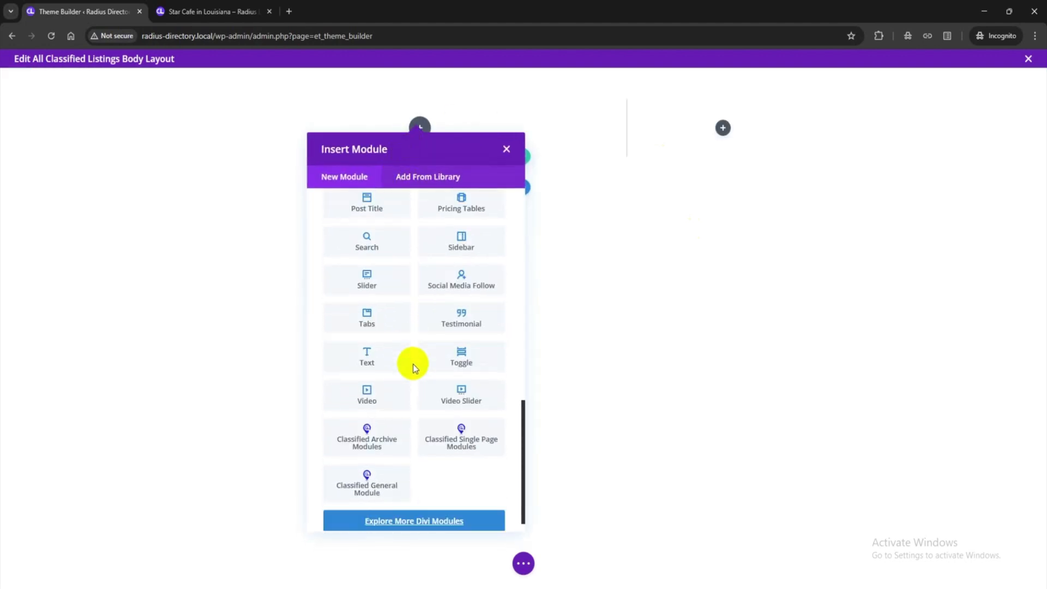
{"action": "scroll", "coordinate": [414, 364], "scroll_direction": "down", "scroll_amount": 1}
{"action": "left_click", "coordinate": [478, 430]}
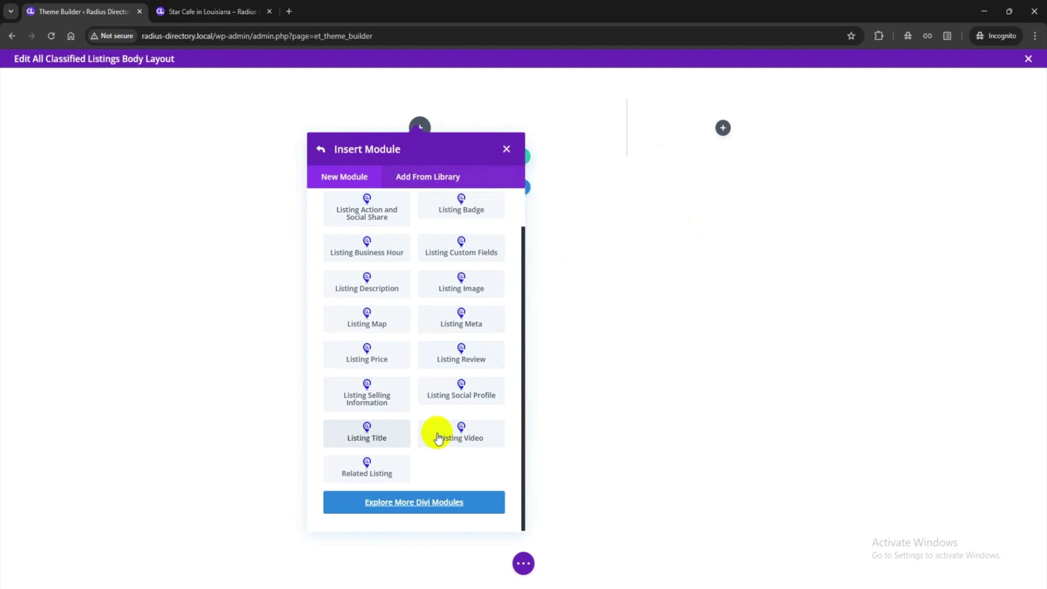
{"action": "left_click", "coordinate": [461, 289]}
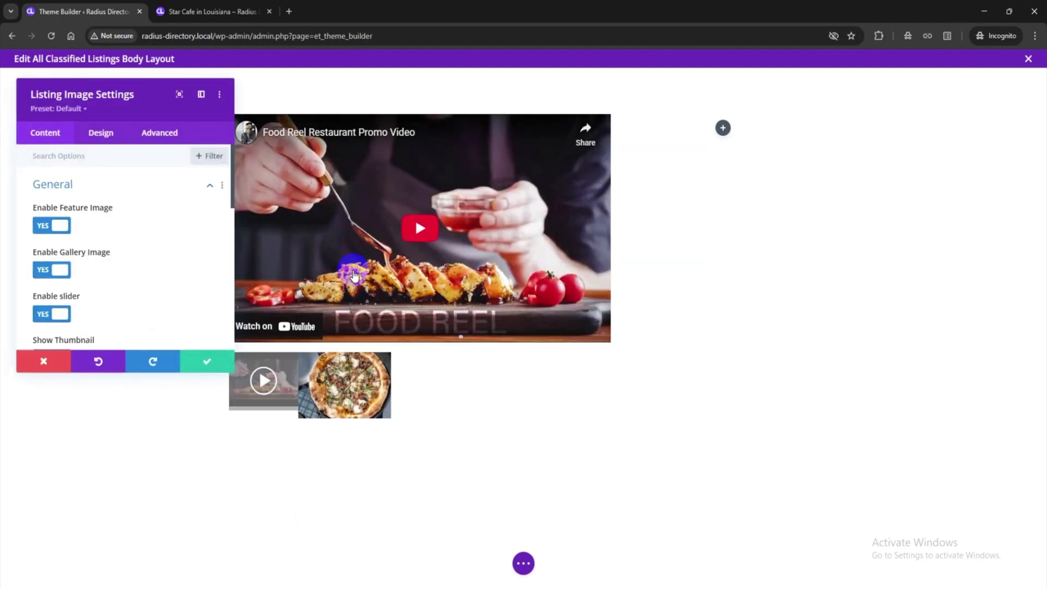
Step: Try turning Show Video off and back on, review the remaining image options and accept the Listing Image settings
{"action": "scroll", "coordinate": [122, 262], "scroll_direction": "down", "scroll_amount": 3}
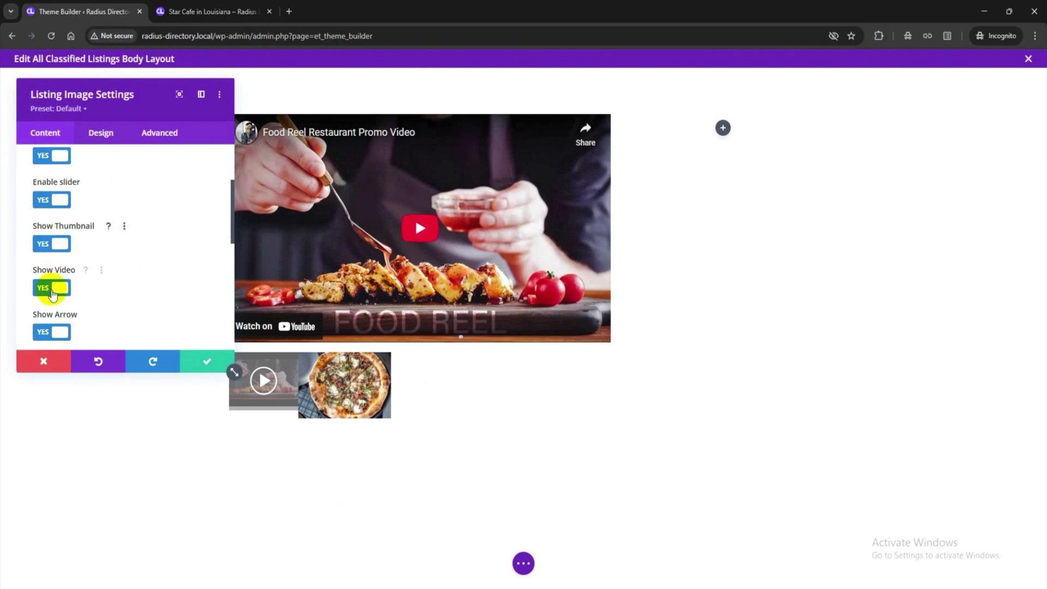
{"action": "left_click", "coordinate": [53, 294]}
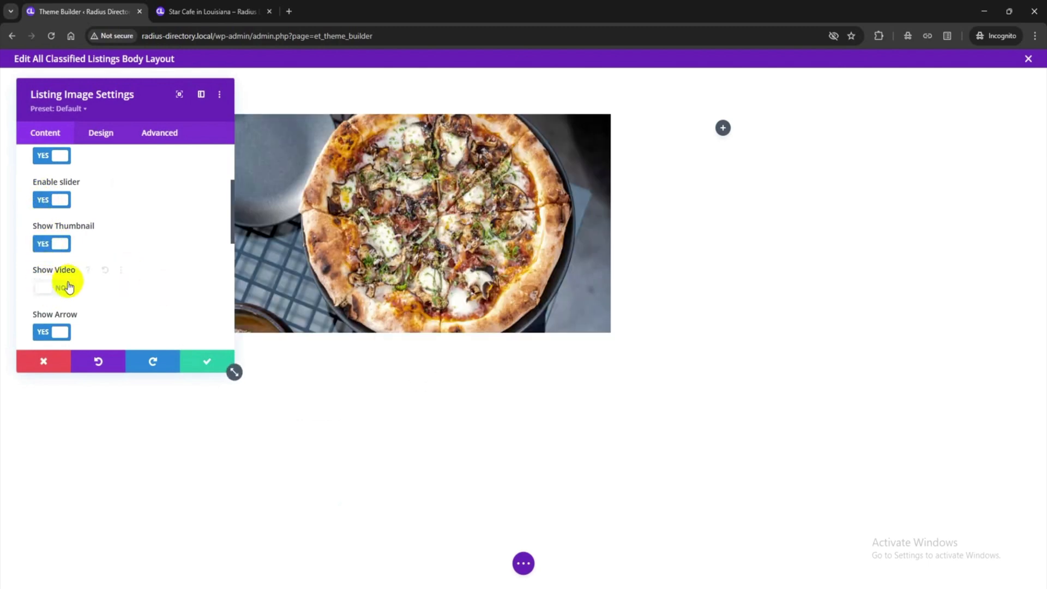
{"action": "left_click", "coordinate": [57, 288]}
{"action": "scroll", "coordinate": [77, 267], "scroll_direction": "down", "scroll_amount": 2}
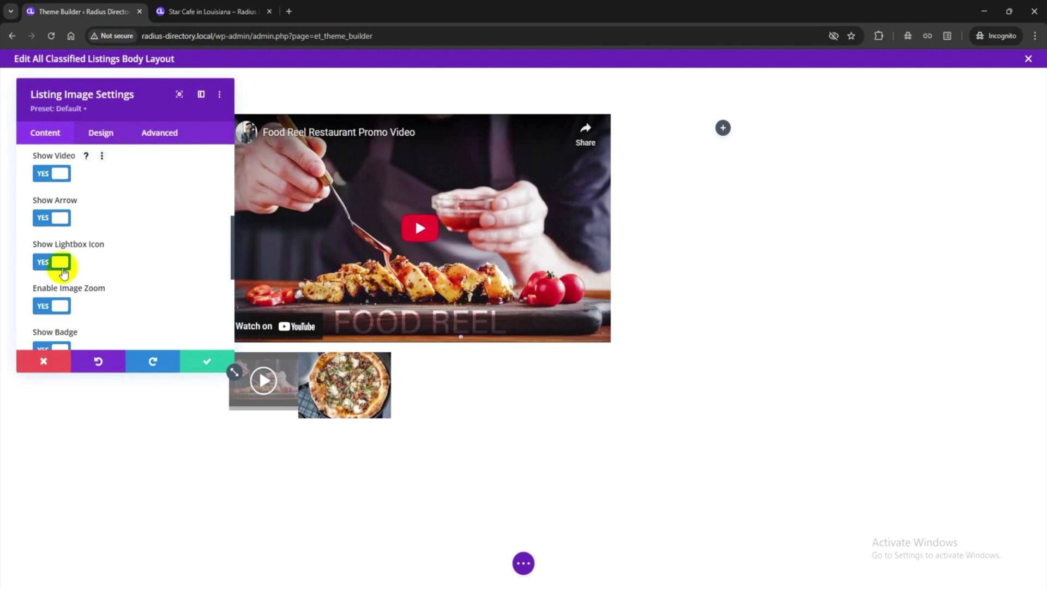
{"action": "scroll", "coordinate": [62, 298], "scroll_direction": "down", "scroll_amount": 1}
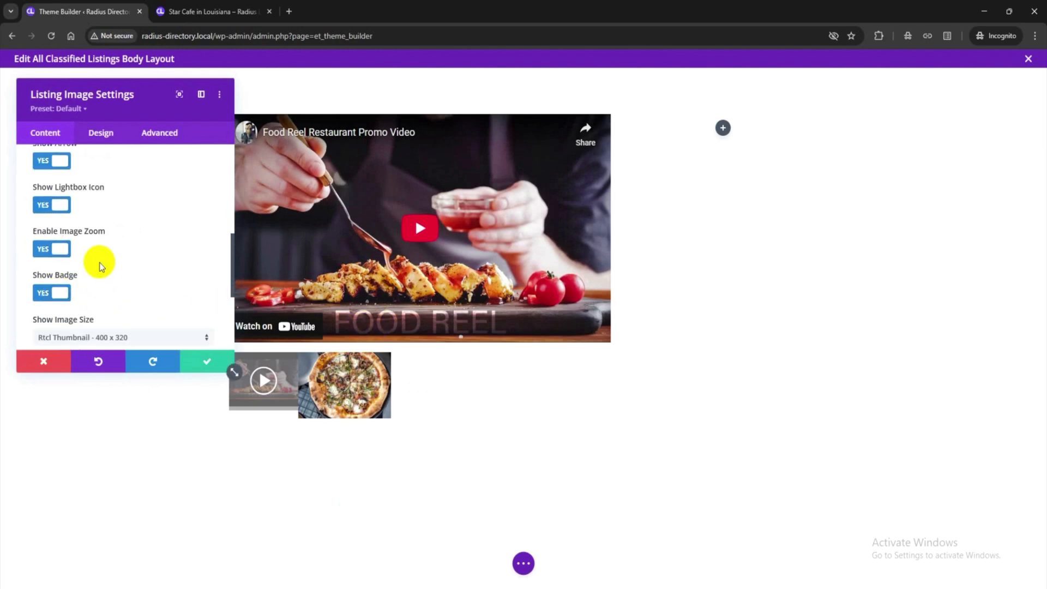
{"action": "scroll", "coordinate": [99, 262], "scroll_direction": "down", "scroll_amount": 1}
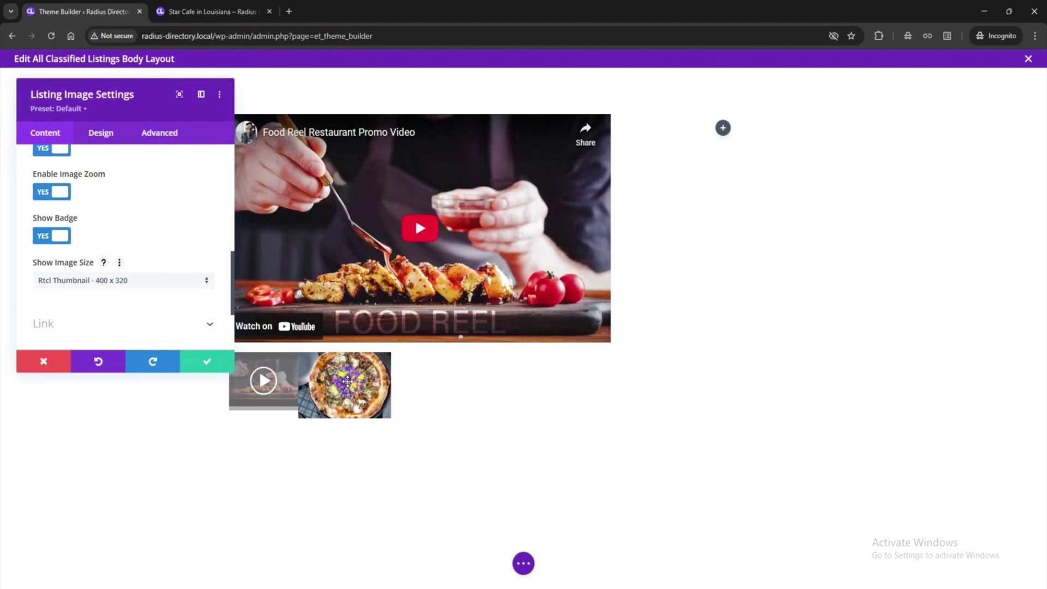
{"action": "left_click", "coordinate": [216, 371]}
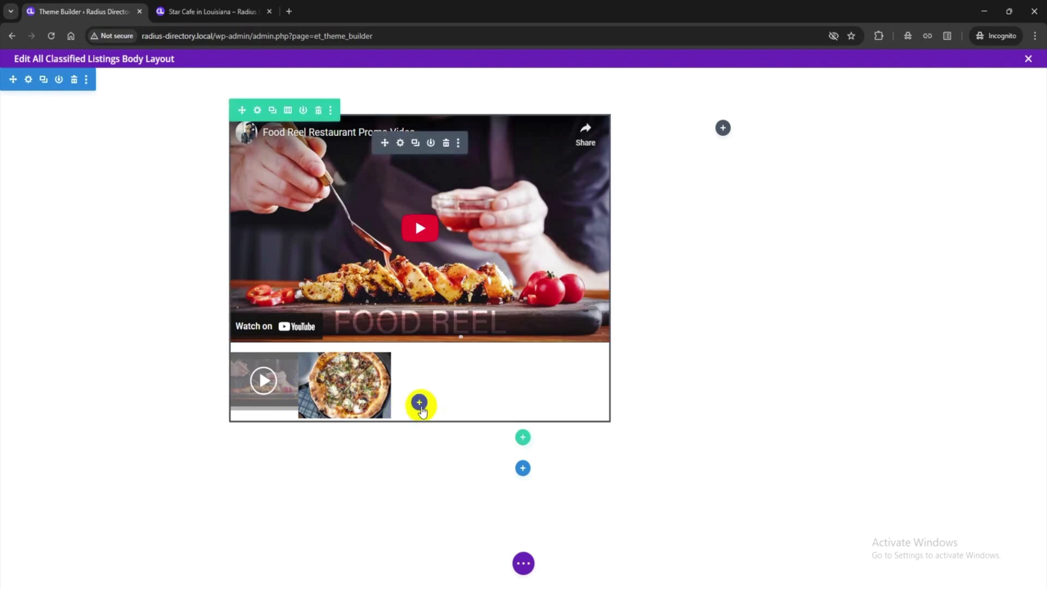
Step: Insert the Listing Title module from the Classified Single Page Modules below the listing image
{"action": "left_click", "coordinate": [421, 409]}
{"action": "scroll", "coordinate": [425, 297], "scroll_direction": "down", "scroll_amount": 6}
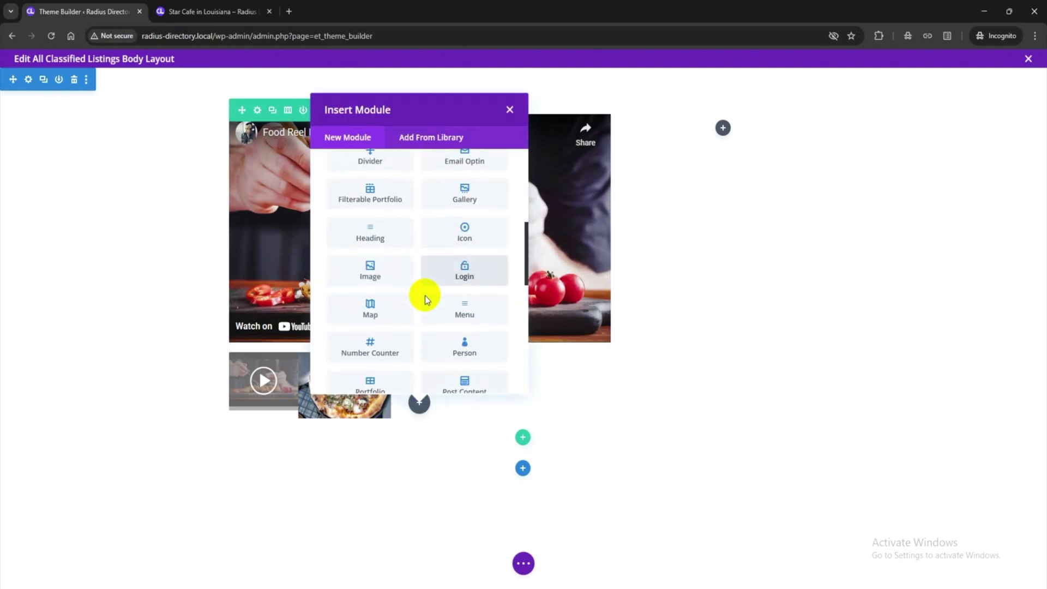
{"action": "scroll", "coordinate": [424, 294], "scroll_direction": "down", "scroll_amount": 5}
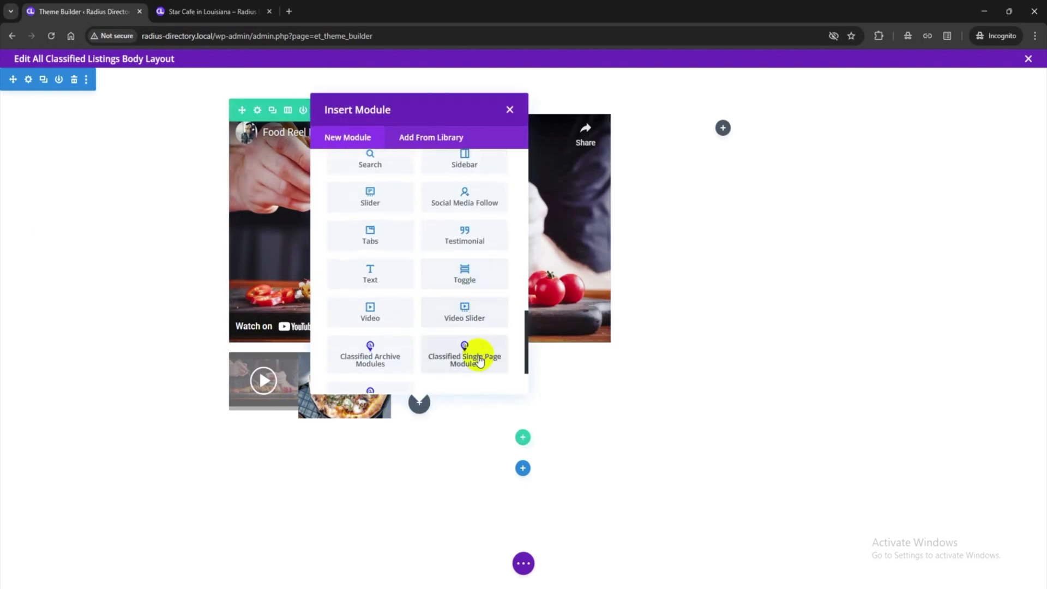
{"action": "left_click", "coordinate": [475, 365]}
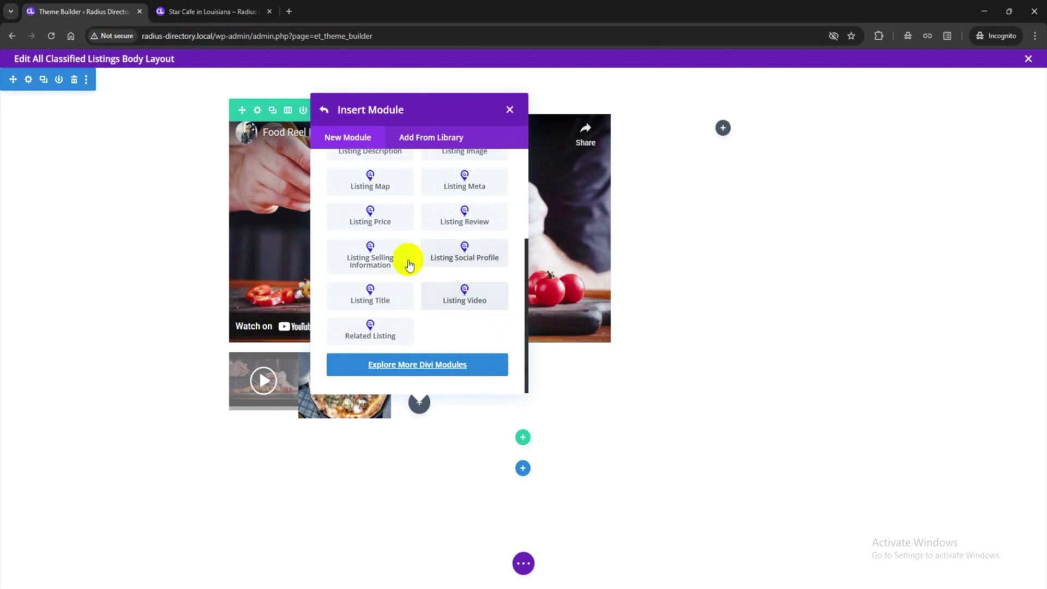
{"action": "left_click", "coordinate": [370, 301]}
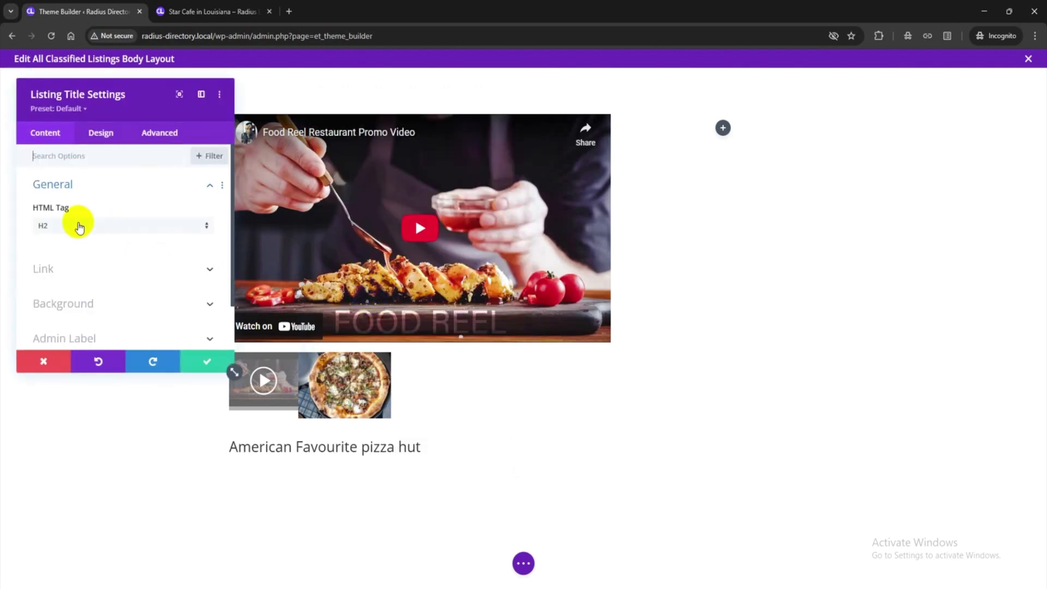
Step: Set the listing title's HTML tag to H1 and open its design options
{"action": "left_click", "coordinate": [77, 227]}
{"action": "left_click", "coordinate": [78, 236]}
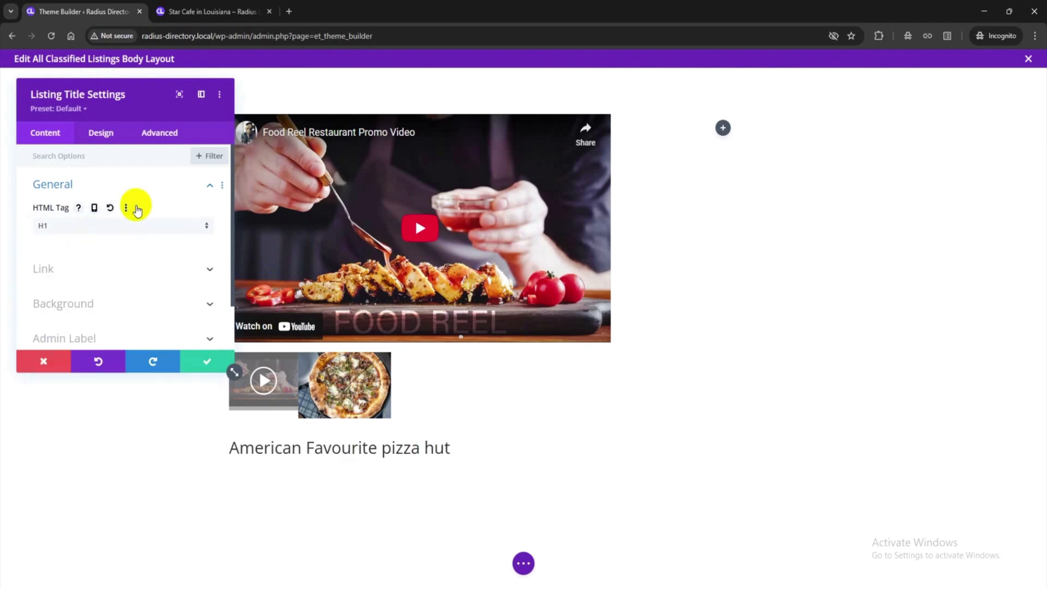
{"action": "left_click", "coordinate": [103, 135]}
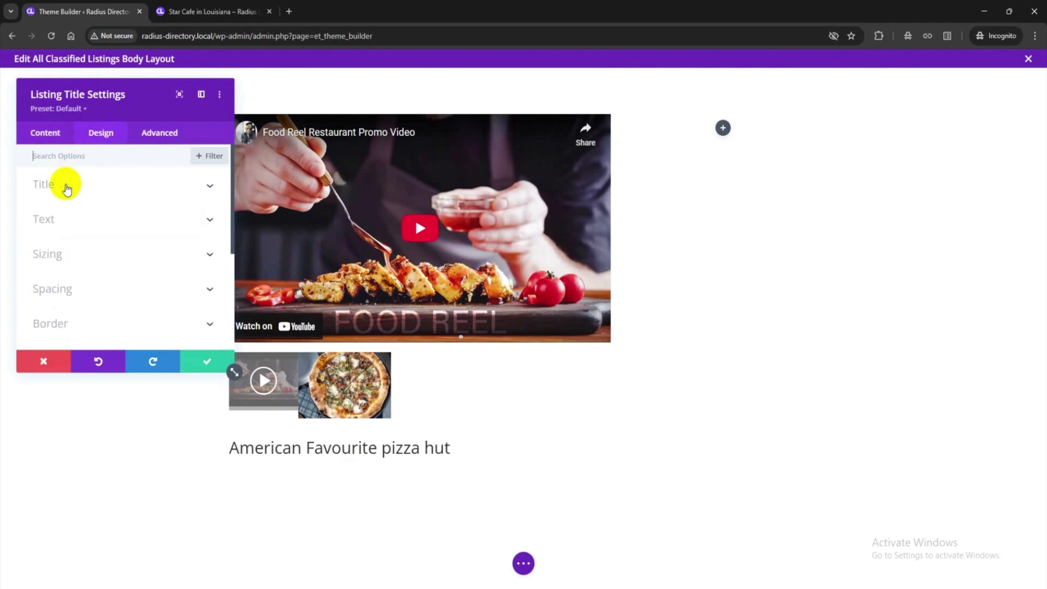
Step: Colour the listing title red, keep its default bold font and set the text size to 26px
{"action": "left_click", "coordinate": [67, 189]}
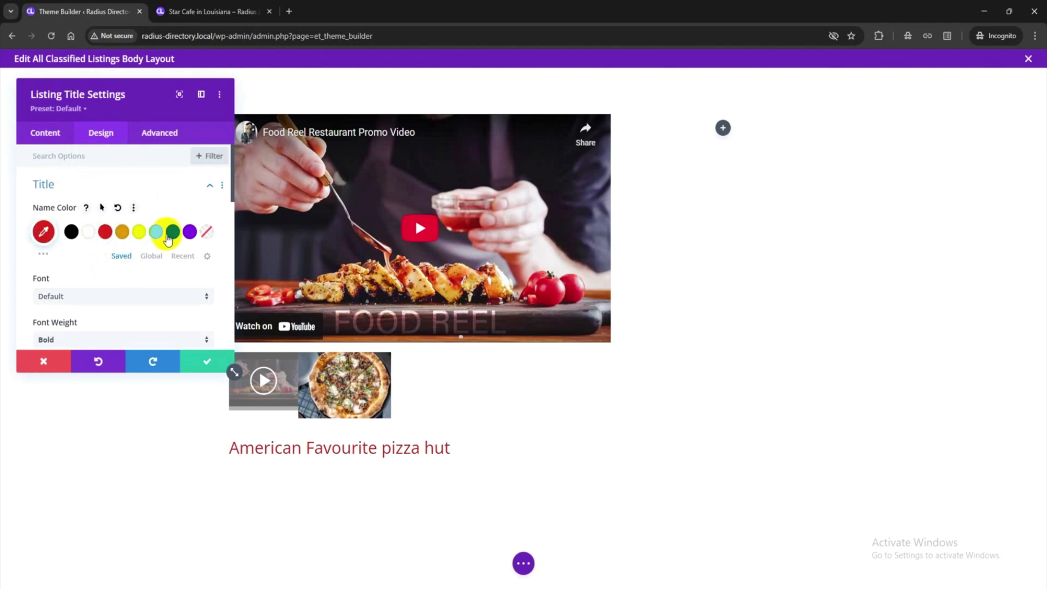
{"action": "scroll", "coordinate": [134, 276], "scroll_direction": "down", "scroll_amount": 1}
{"action": "left_click", "coordinate": [82, 244]}
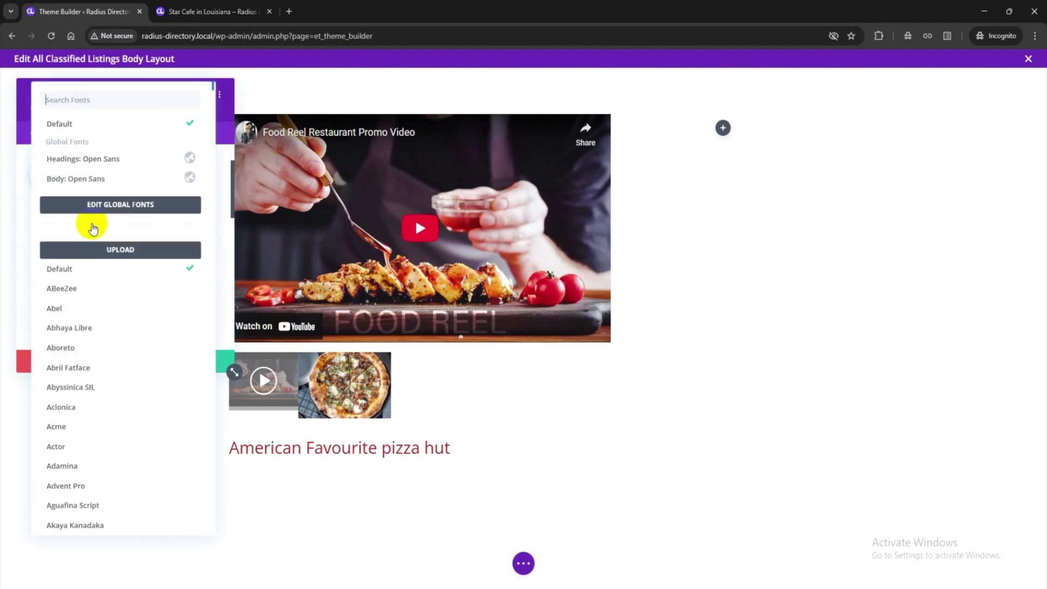
{"action": "left_click", "coordinate": [218, 306]}
{"action": "scroll", "coordinate": [79, 276], "scroll_direction": "down", "scroll_amount": 1}
{"action": "scroll", "coordinate": [79, 275], "scroll_direction": "down", "scroll_amount": 1}
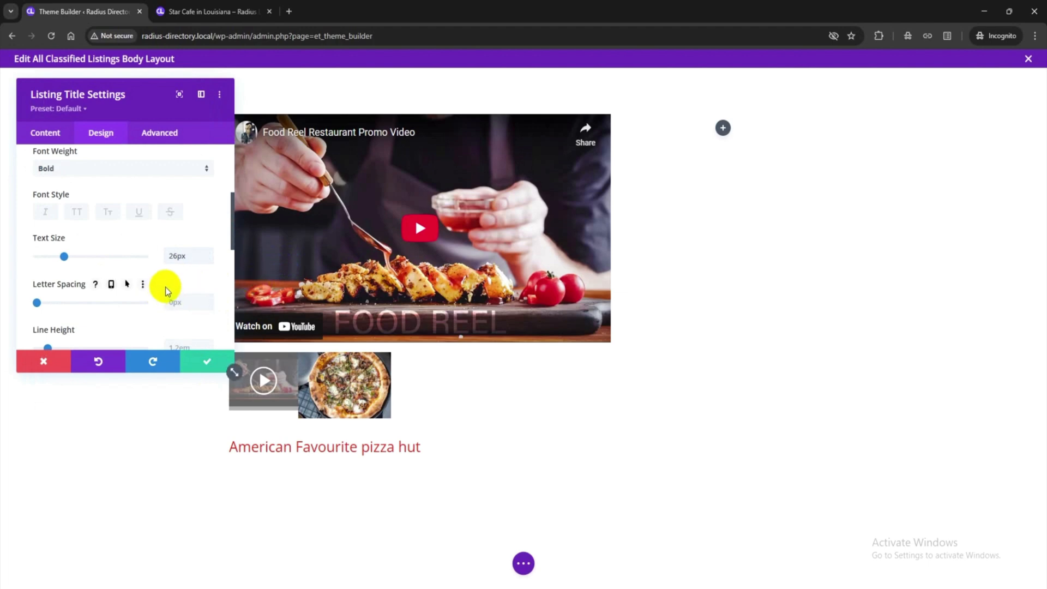
Step: Try centring the listing title, set its text alignment to left and accept the Listing Title settings
{"action": "scroll", "coordinate": [74, 256], "scroll_direction": "down", "scroll_amount": 2}
{"action": "scroll", "coordinate": [72, 253], "scroll_direction": "down", "scroll_amount": 2}
{"action": "left_click", "coordinate": [86, 208]}
{"action": "scroll", "coordinate": [85, 172], "scroll_direction": "up", "scroll_amount": 1}
{"action": "left_click", "coordinate": [80, 179]}
{"action": "left_click", "coordinate": [101, 203]}
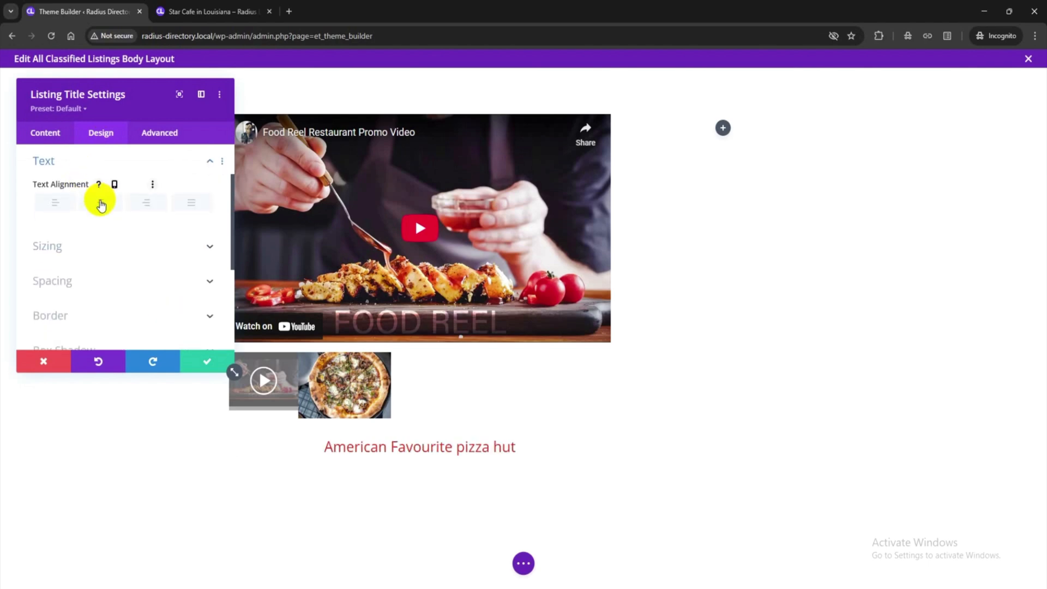
{"action": "left_click", "coordinate": [60, 201]}
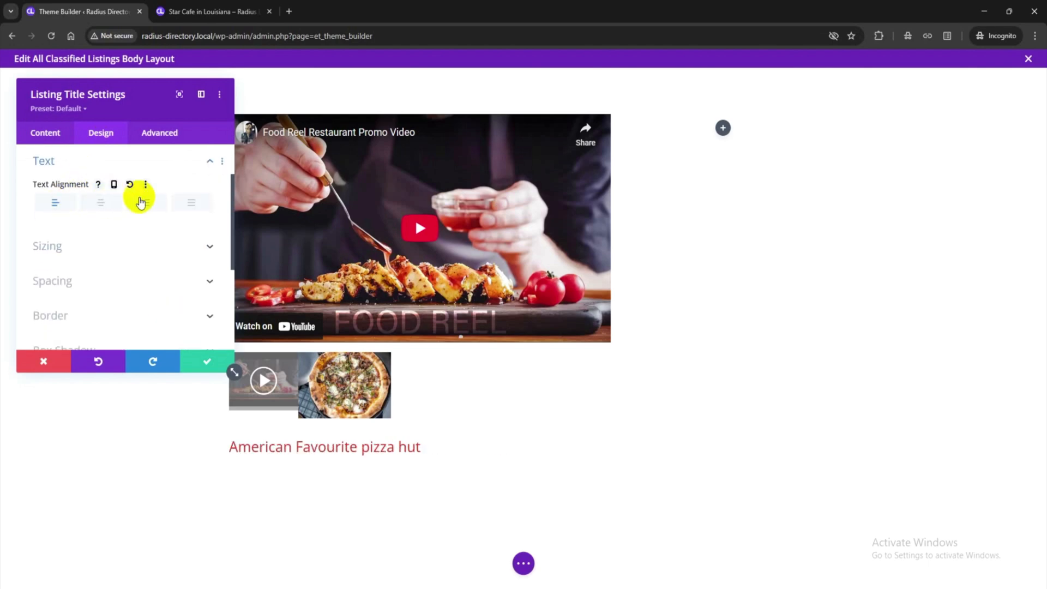
{"action": "scroll", "coordinate": [133, 229], "scroll_direction": "up", "scroll_amount": 1}
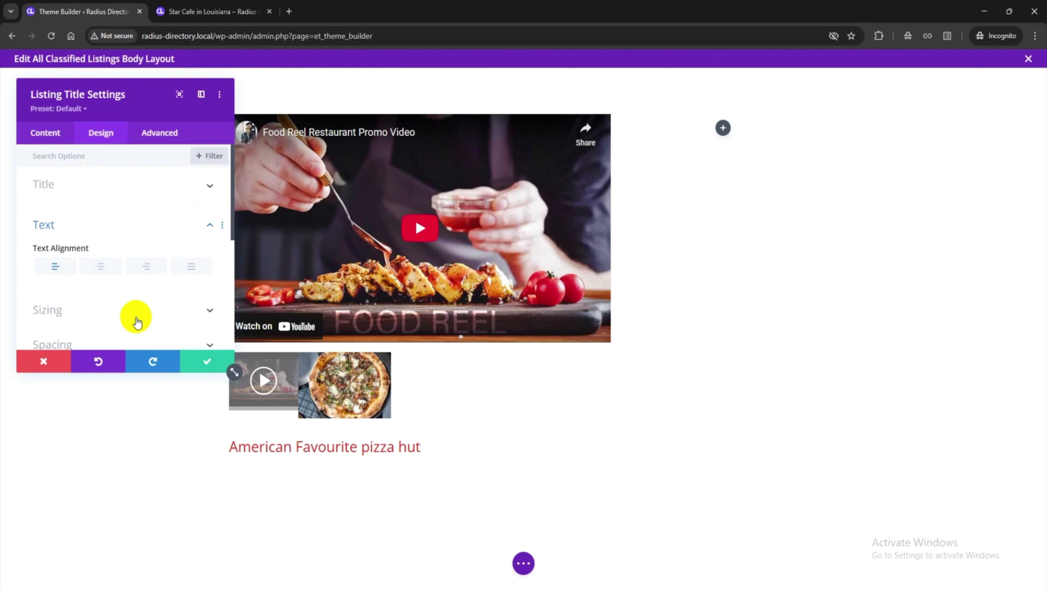
{"action": "left_click", "coordinate": [208, 364]}
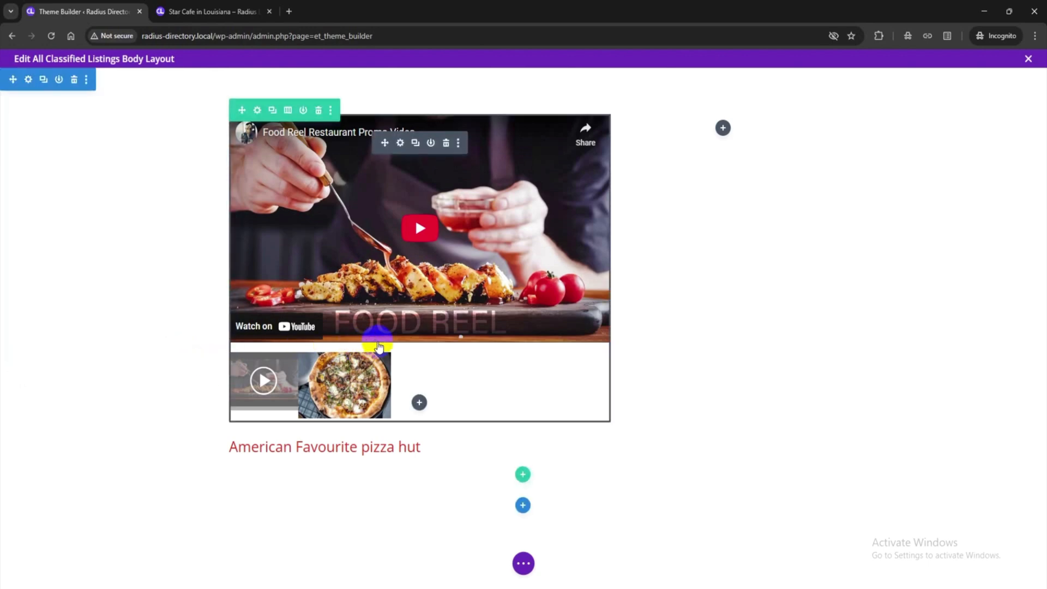
Step: Insert the Listing Meta module from the Classified Single Page Modules below the listing title
{"action": "left_click", "coordinate": [419, 467]}
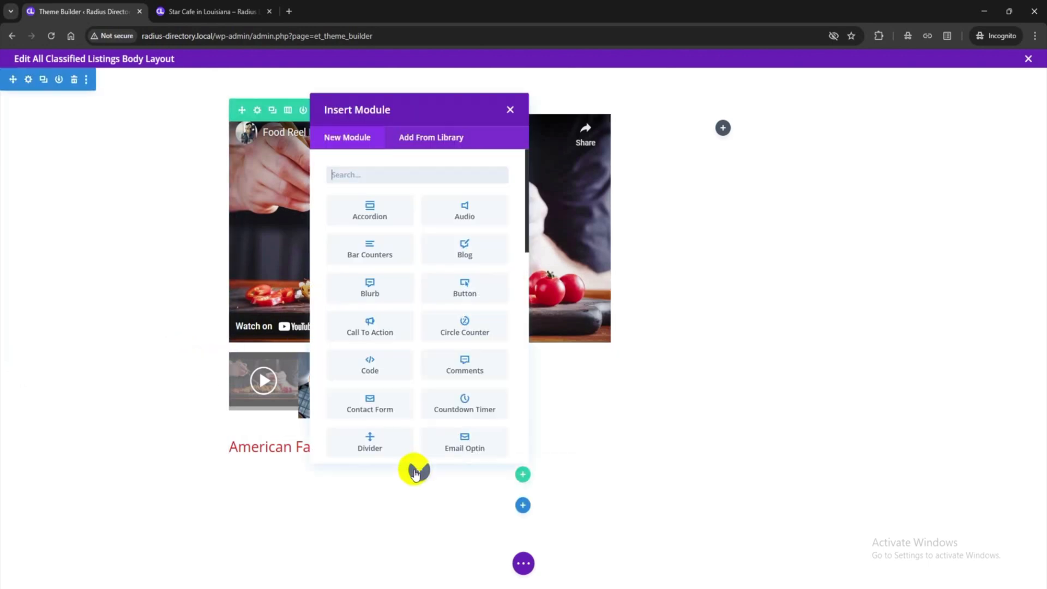
{"action": "scroll", "coordinate": [423, 334], "scroll_direction": "down", "scroll_amount": 10}
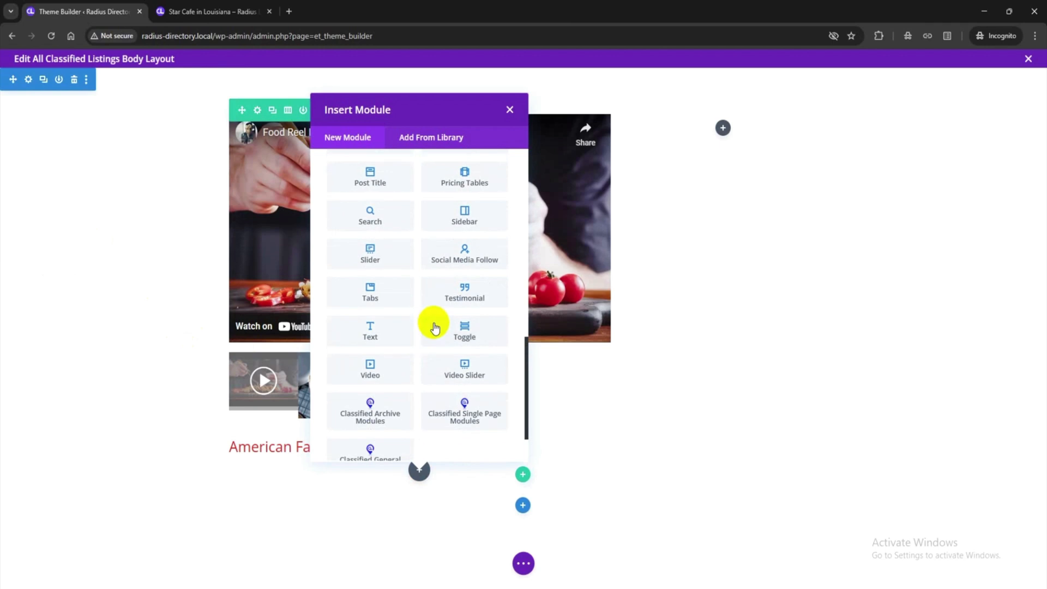
{"action": "left_click", "coordinate": [475, 410]}
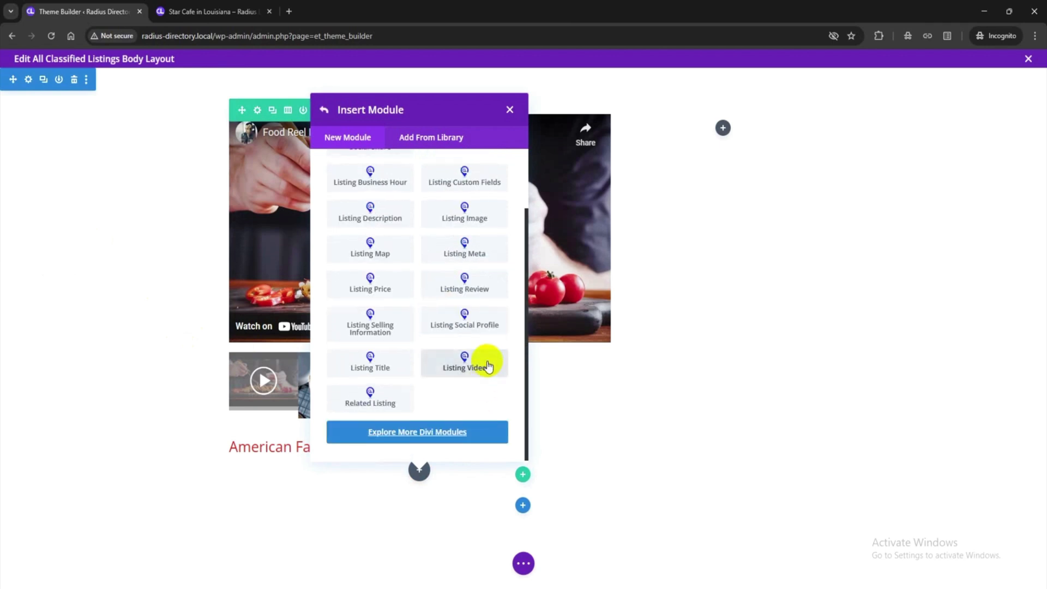
{"action": "left_click", "coordinate": [469, 247]}
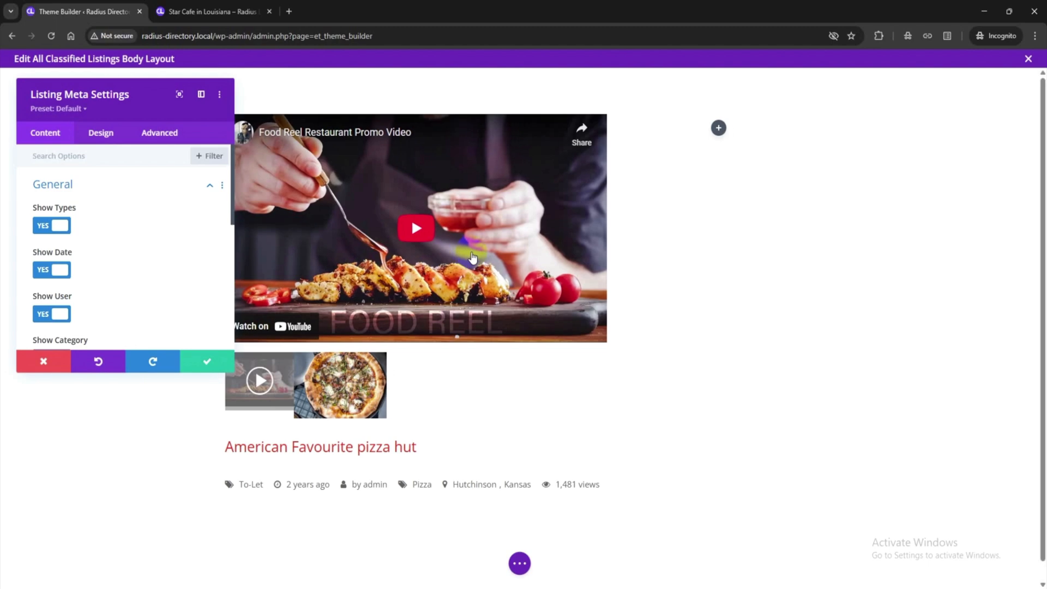
{"action": "scroll", "coordinate": [453, 259], "scroll_direction": "down", "scroll_amount": 1}
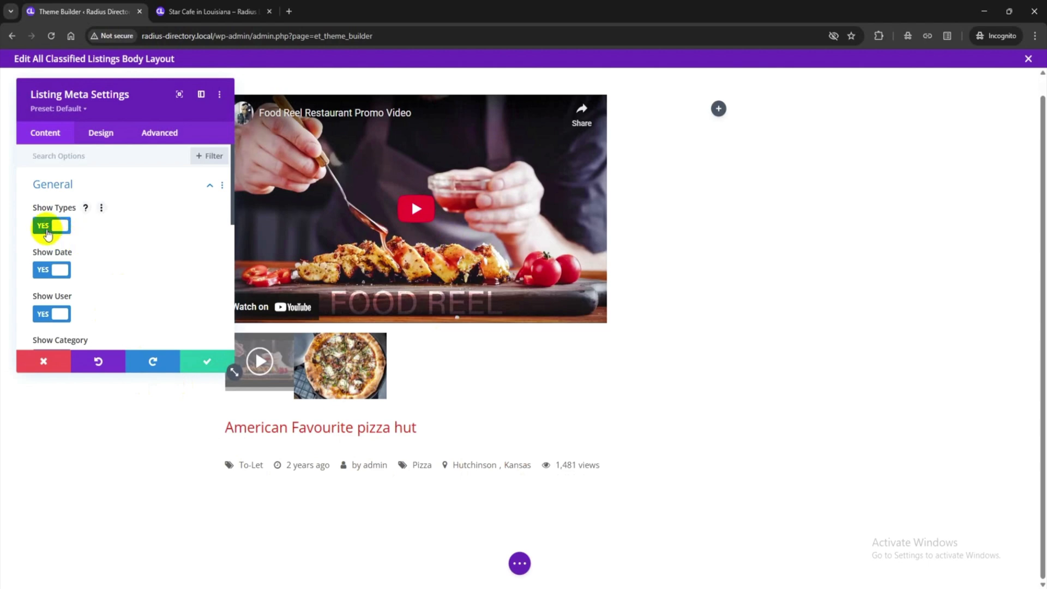
Step: Try turning Show Types, Show Date and Show Location off and back on in the listing meta
{"action": "left_click", "coordinate": [48, 232]}
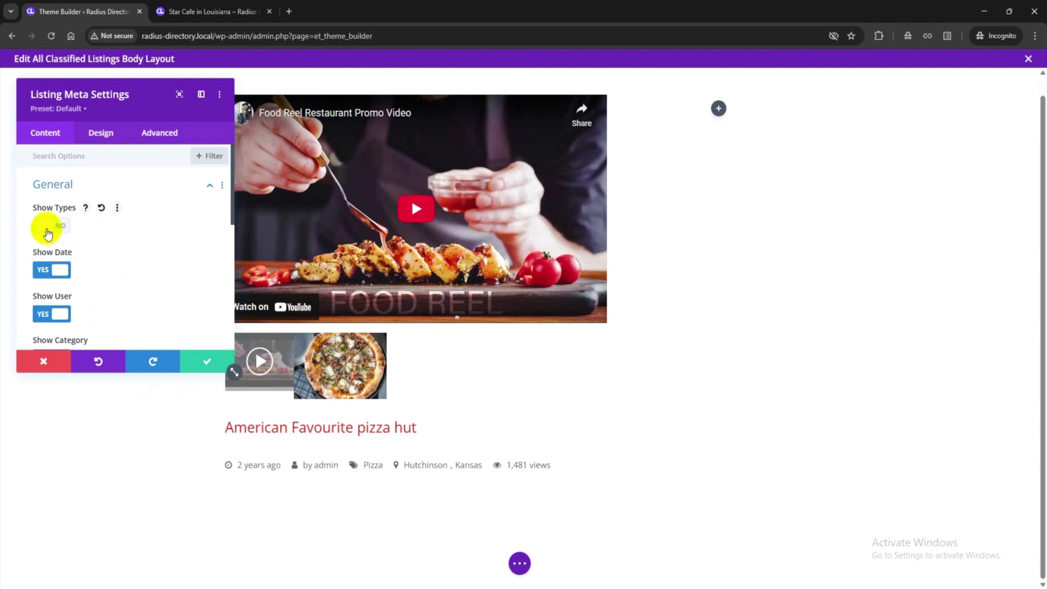
{"action": "left_click", "coordinate": [48, 232]}
{"action": "scroll", "coordinate": [72, 259], "scroll_direction": "down", "scroll_amount": 2}
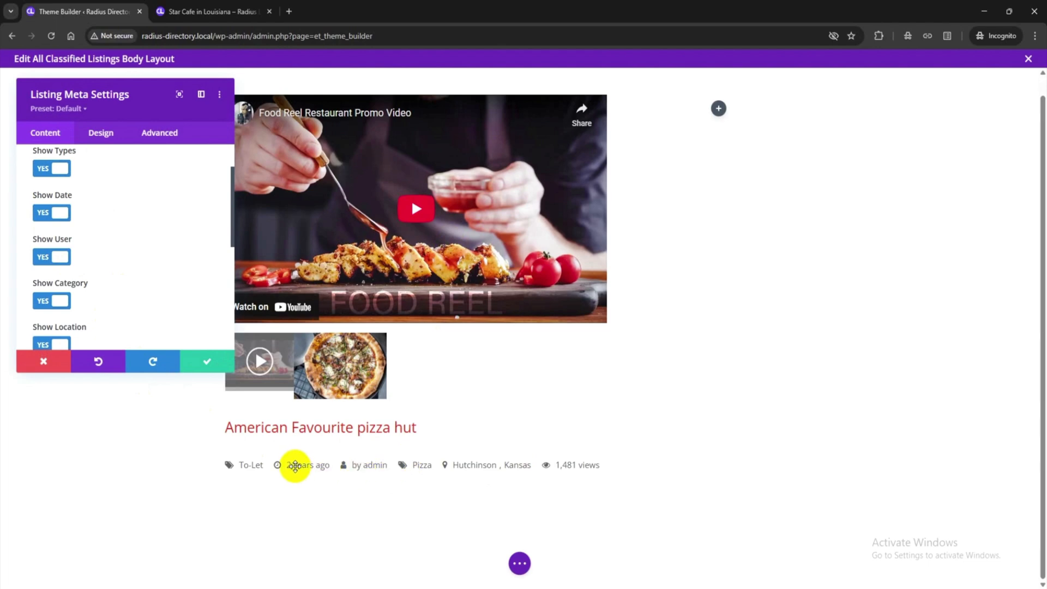
{"action": "left_click", "coordinate": [45, 214]}
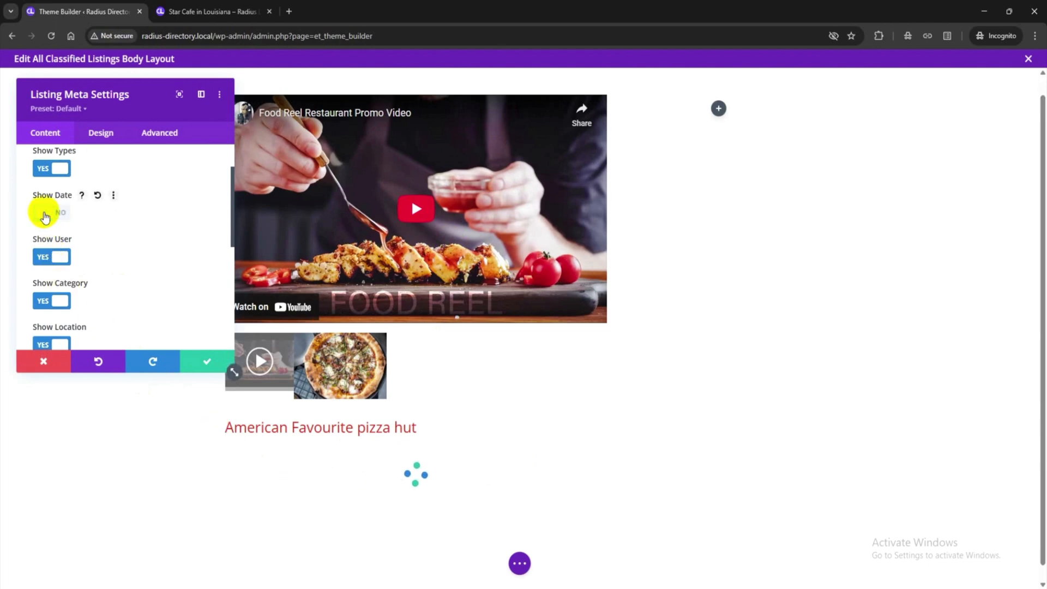
{"action": "left_click", "coordinate": [44, 214]}
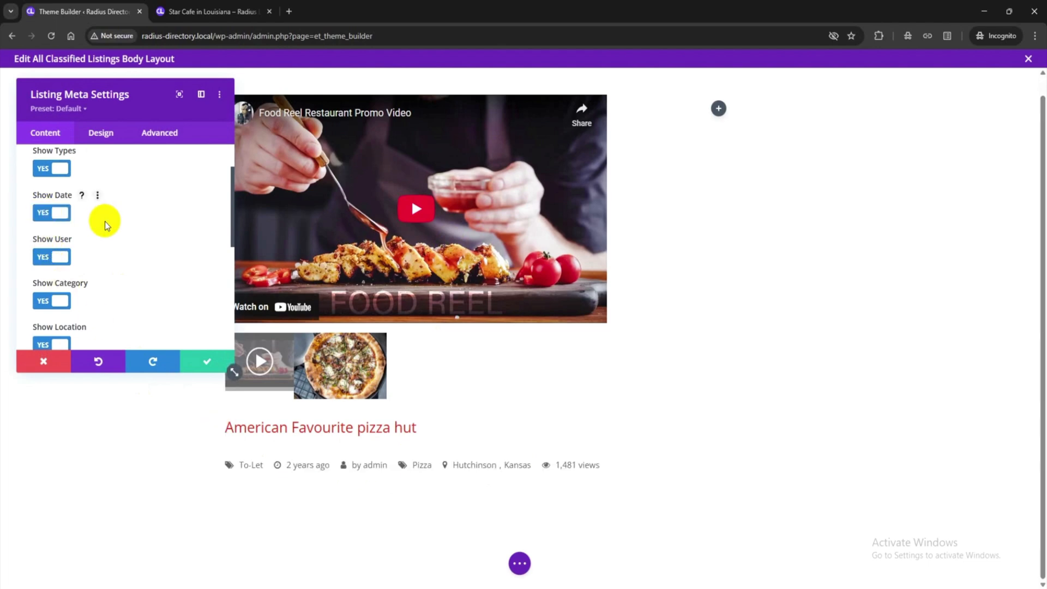
{"action": "scroll", "coordinate": [104, 229], "scroll_direction": "down", "scroll_amount": 1}
{"action": "scroll", "coordinate": [49, 220], "scroll_direction": "down", "scroll_amount": 1}
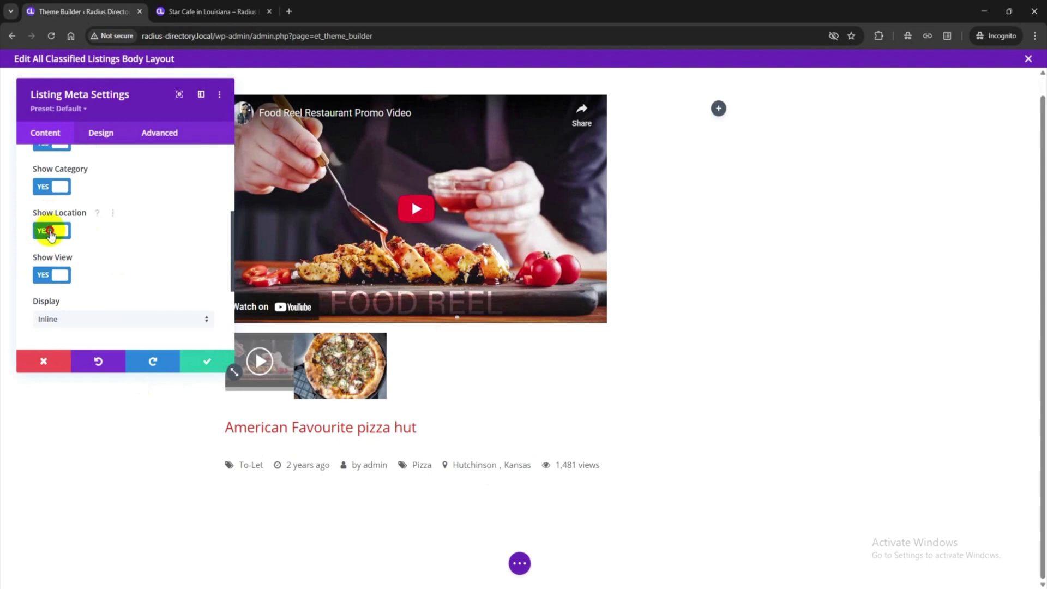
{"action": "left_click", "coordinate": [49, 231]}
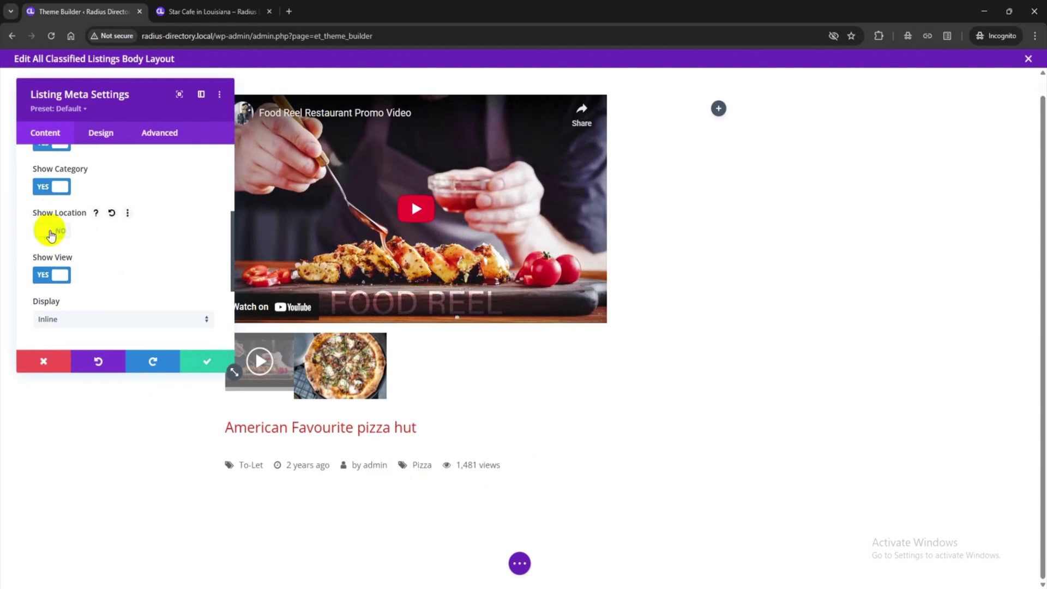
{"action": "left_click", "coordinate": [50, 231]}
{"action": "scroll", "coordinate": [111, 249], "scroll_direction": "down", "scroll_amount": 2}
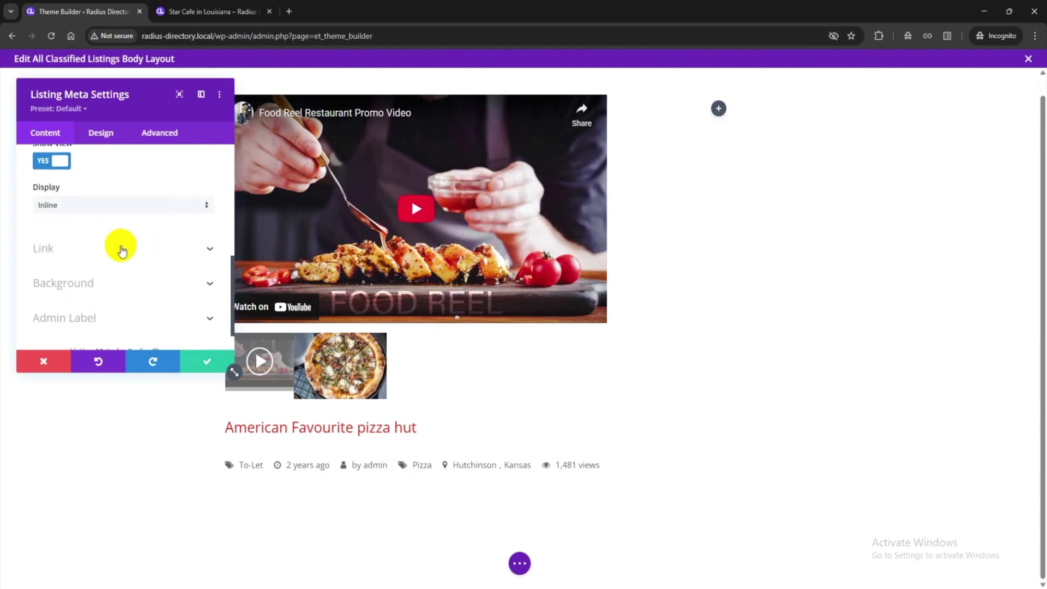
Step: Try the Block display for the listing meta, then return it to Inline
{"action": "left_click", "coordinate": [105, 206]}
{"action": "left_click", "coordinate": [103, 233]}
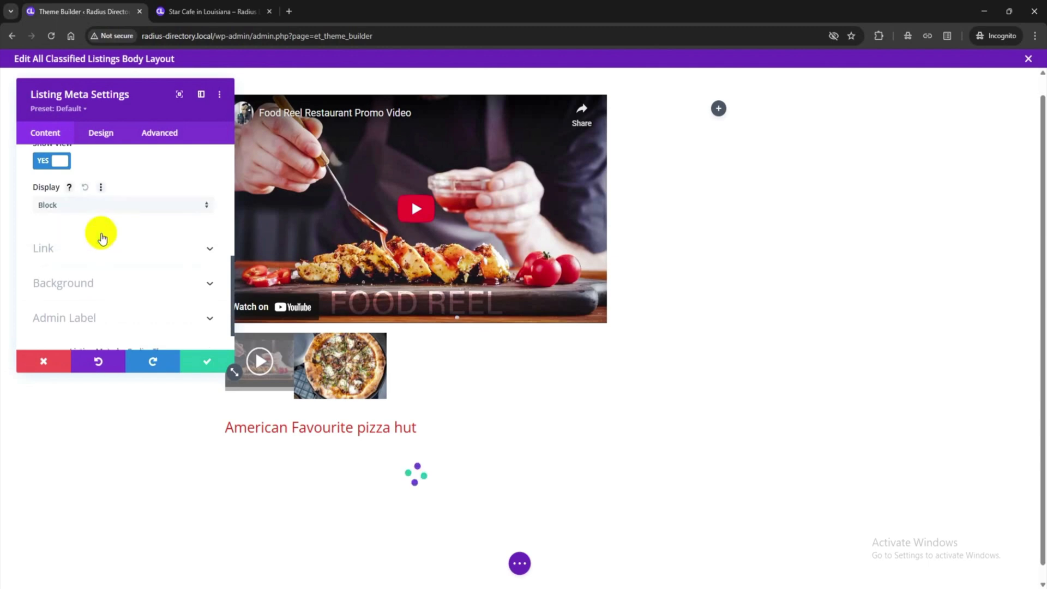
{"action": "left_click", "coordinate": [100, 205]}
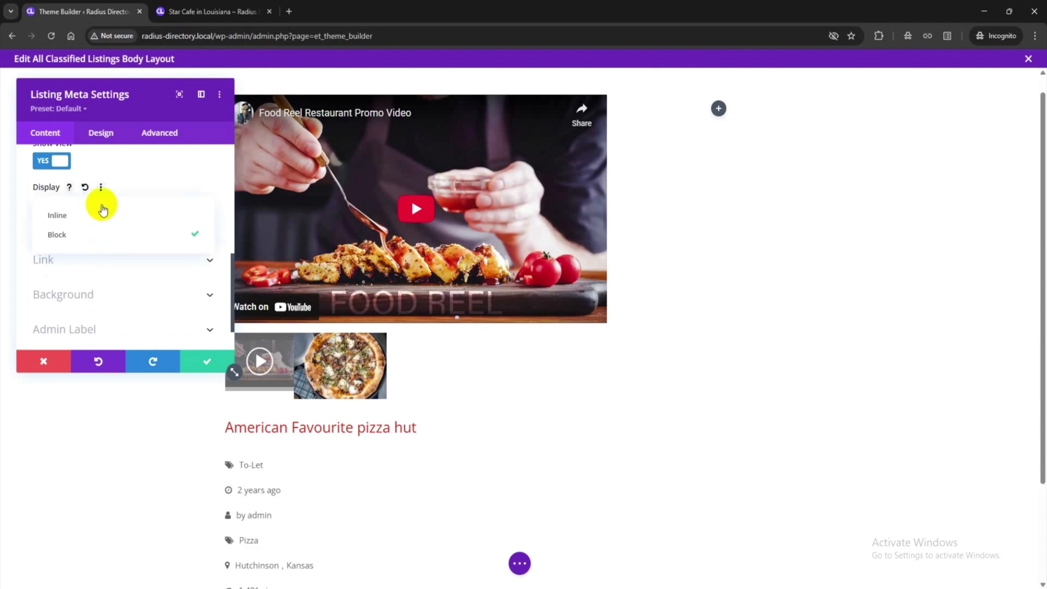
{"action": "left_click", "coordinate": [98, 221]}
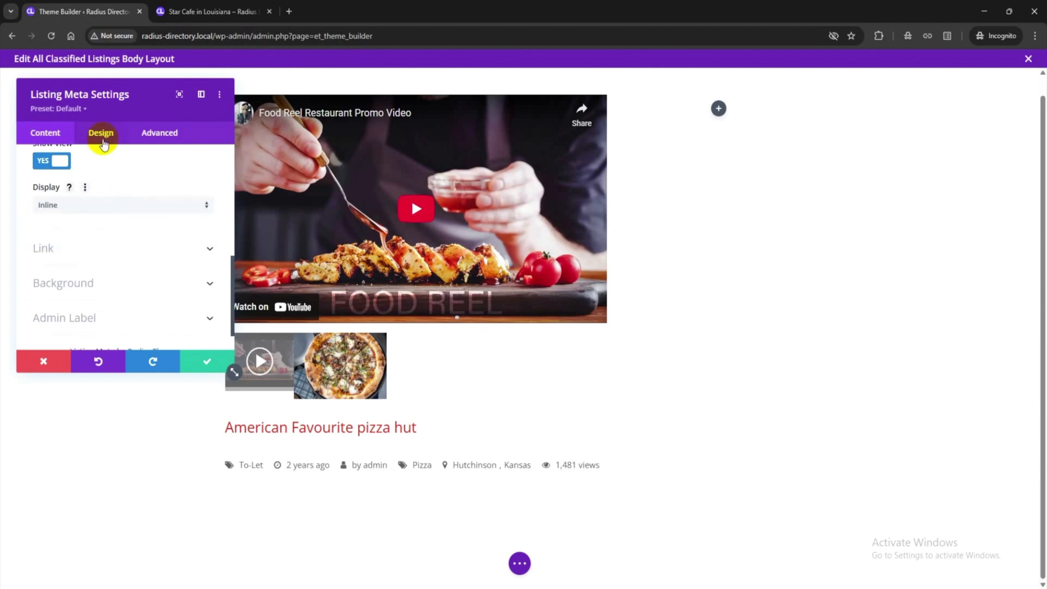
Step: Set the meta icon colour to red (#E02B20) and the gap between meta items to 8
{"action": "left_click", "coordinate": [103, 136]}
{"action": "left_click", "coordinate": [161, 191]}
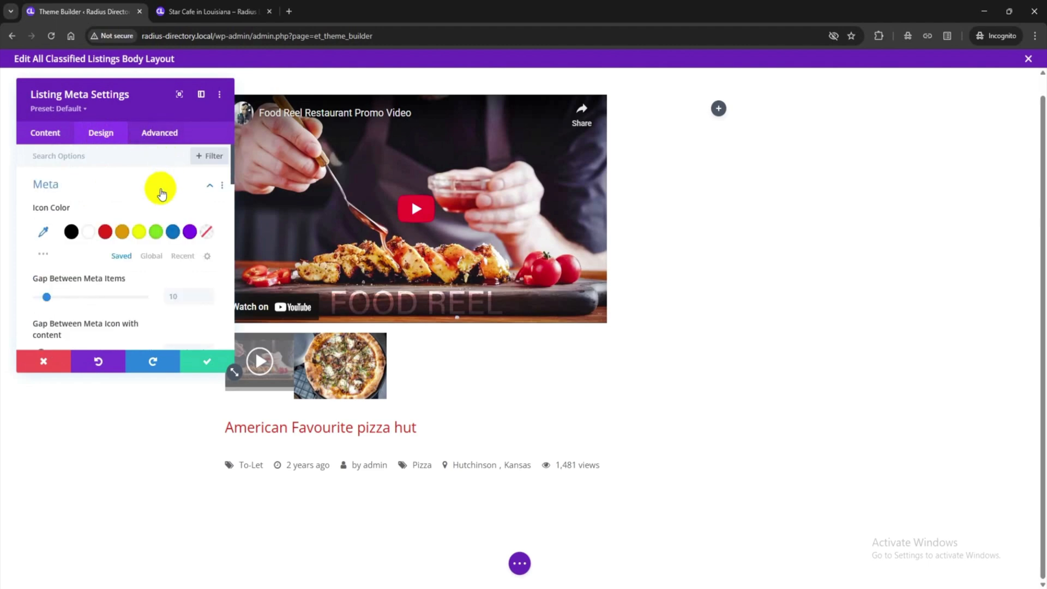
{"action": "left_click", "coordinate": [106, 233]}
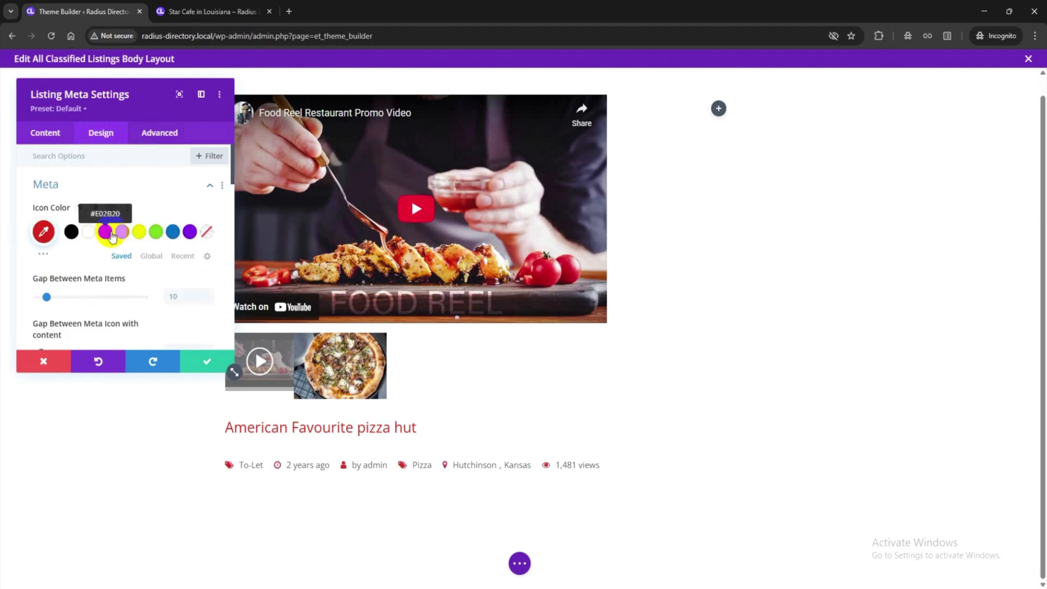
{"action": "scroll", "coordinate": [150, 276], "scroll_direction": "down", "scroll_amount": 1}
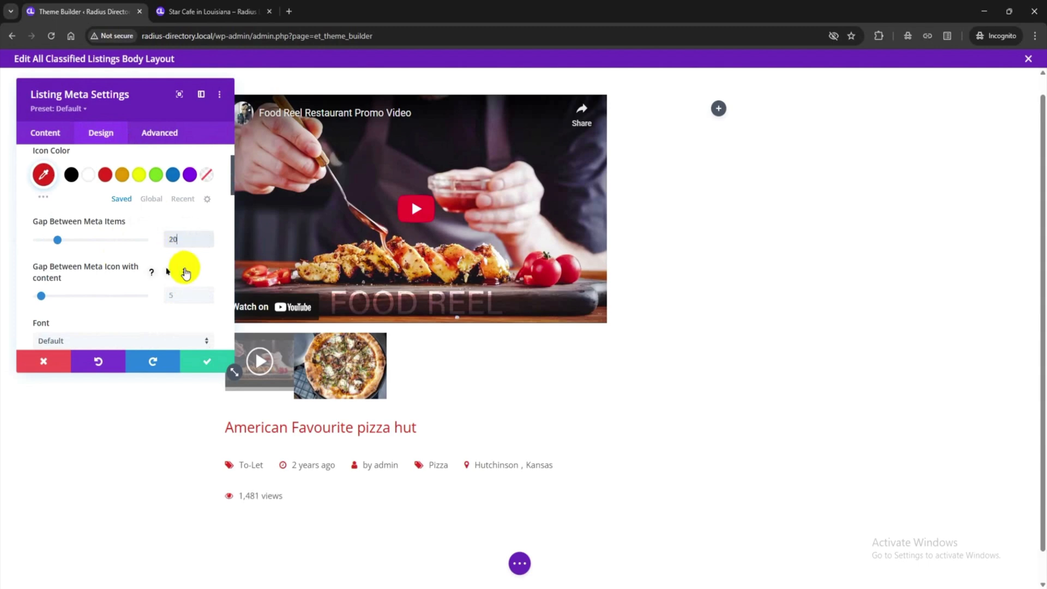
{"action": "left_click_drag", "start_coordinate": [180, 239], "coordinate": [133, 244]}
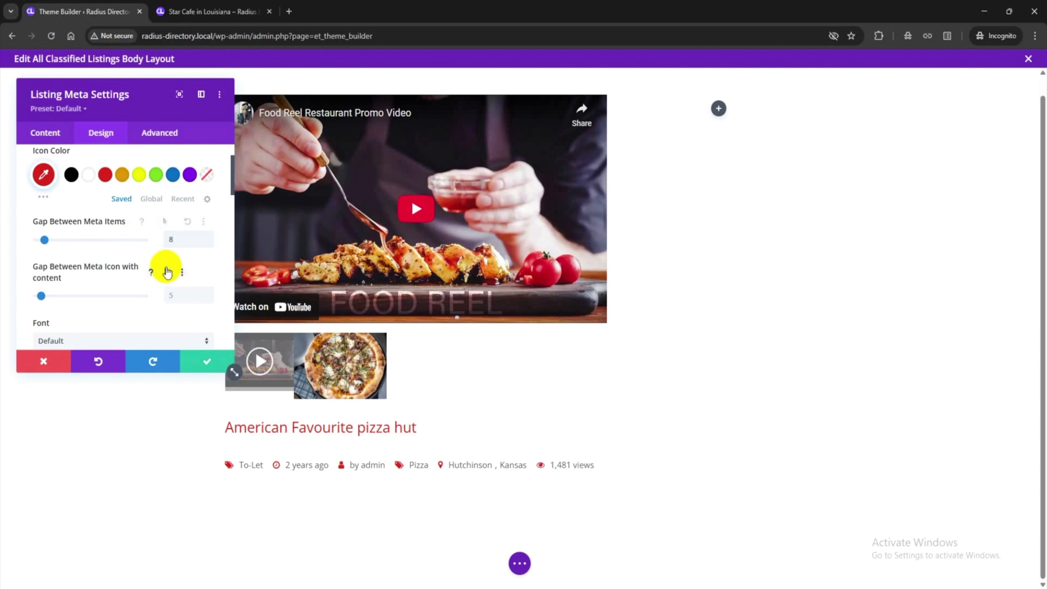
Step: Keep the default meta font, set the meta text colour to black and accept the Listing Meta settings
{"action": "scroll", "coordinate": [103, 292], "scroll_direction": "down", "scroll_amount": 1}
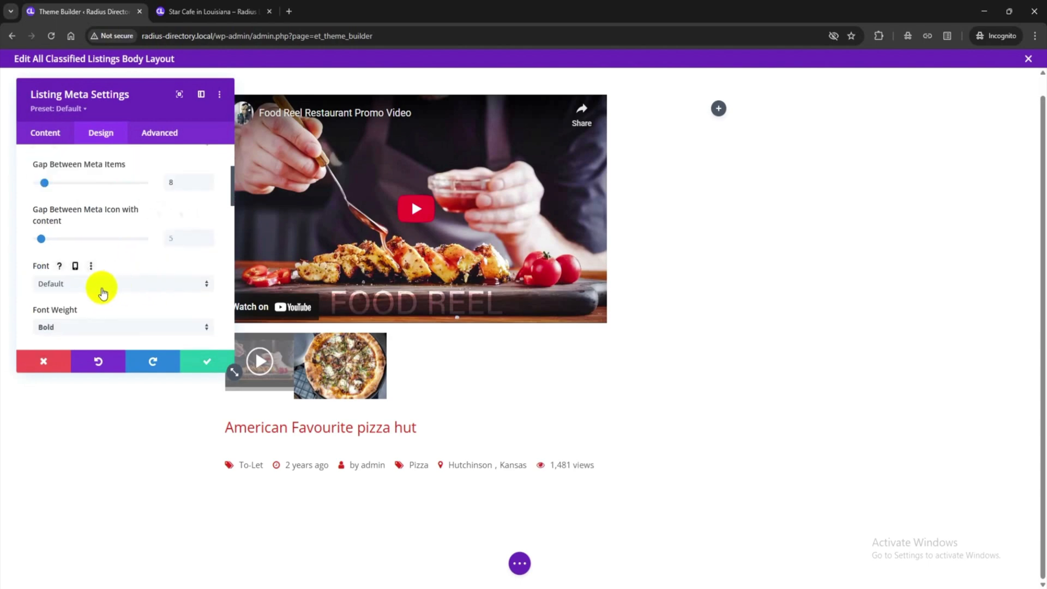
{"action": "left_click", "coordinate": [99, 286]}
{"action": "left_click", "coordinate": [229, 306]}
{"action": "scroll", "coordinate": [108, 273], "scroll_direction": "down", "scroll_amount": 1}
{"action": "scroll", "coordinate": [88, 275], "scroll_direction": "down", "scroll_amount": 1}
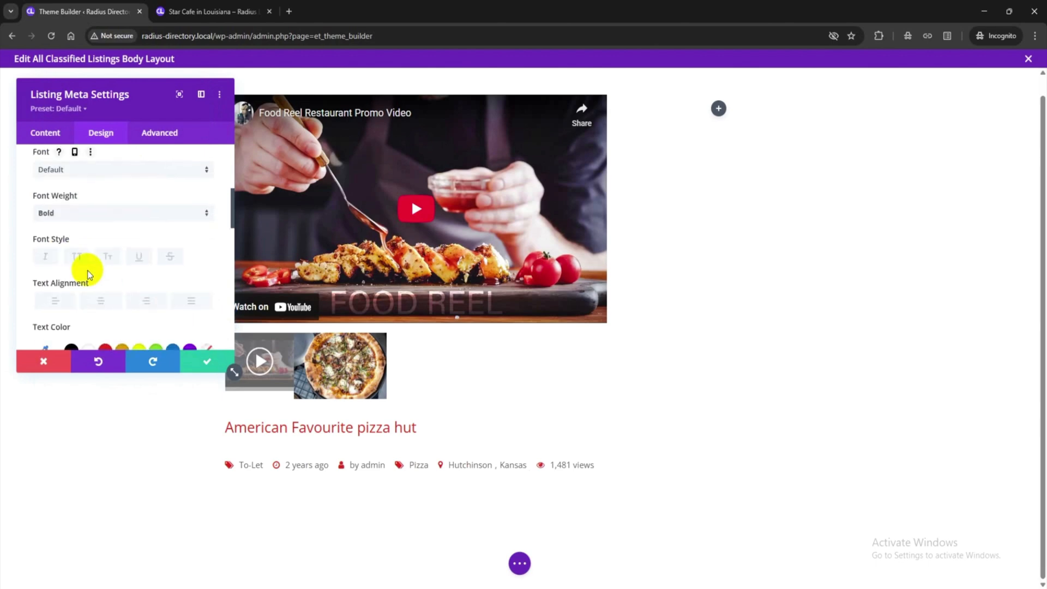
{"action": "scroll", "coordinate": [84, 304], "scroll_direction": "down", "scroll_amount": 1}
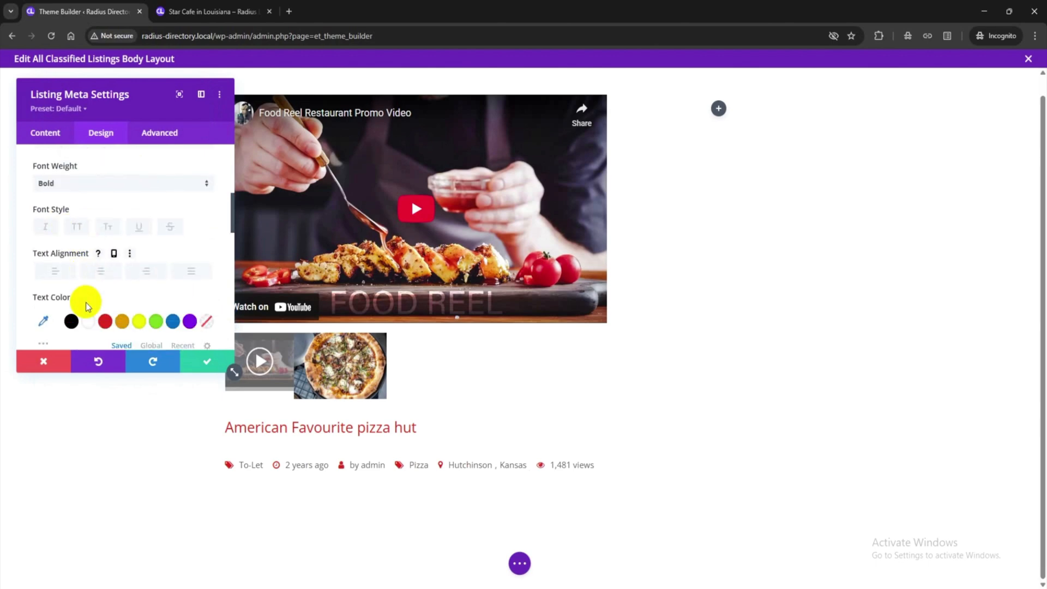
{"action": "left_click", "coordinate": [216, 367]}
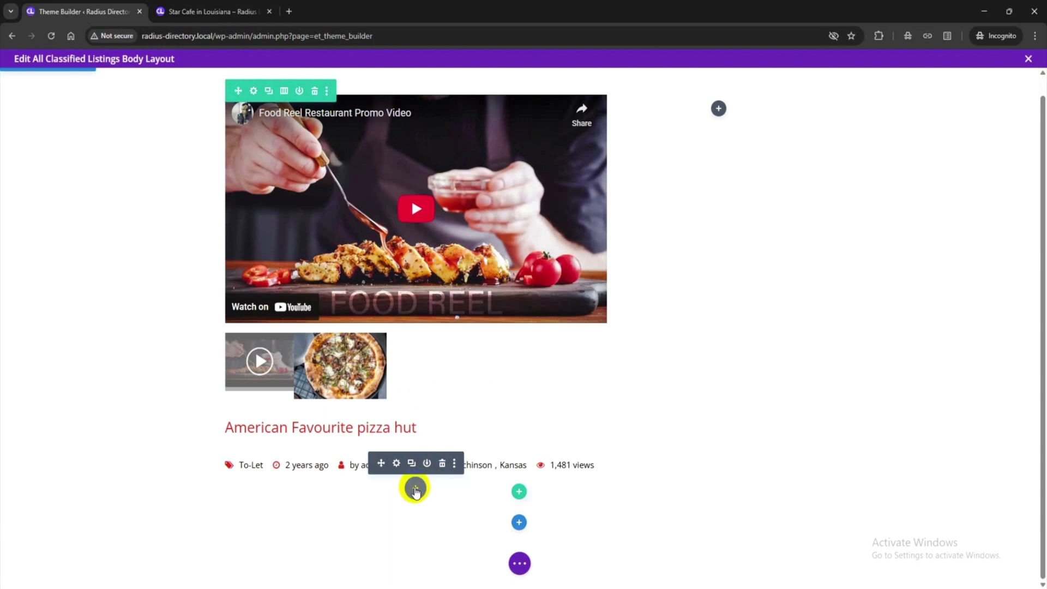
Step: Insert the Listing Price module from the Classified Single Page Modules below the listing meta and review its general options
{"action": "left_click", "coordinate": [415, 487]}
{"action": "scroll", "coordinate": [422, 436], "scroll_direction": "down", "scroll_amount": 3}
{"action": "scroll", "coordinate": [425, 425], "scroll_direction": "down", "scroll_amount": 10}
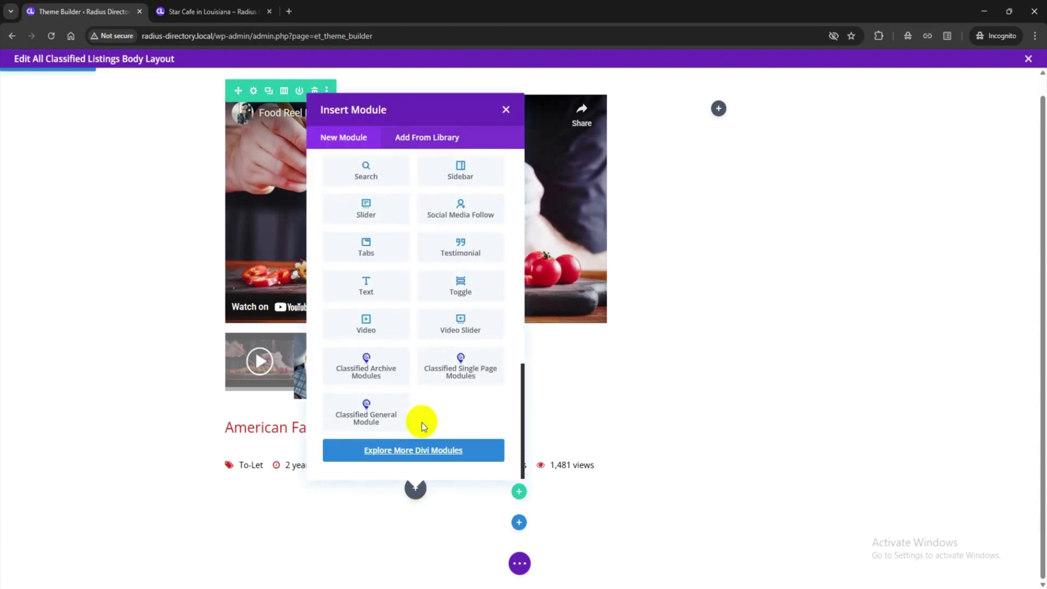
{"action": "left_click", "coordinate": [472, 376]}
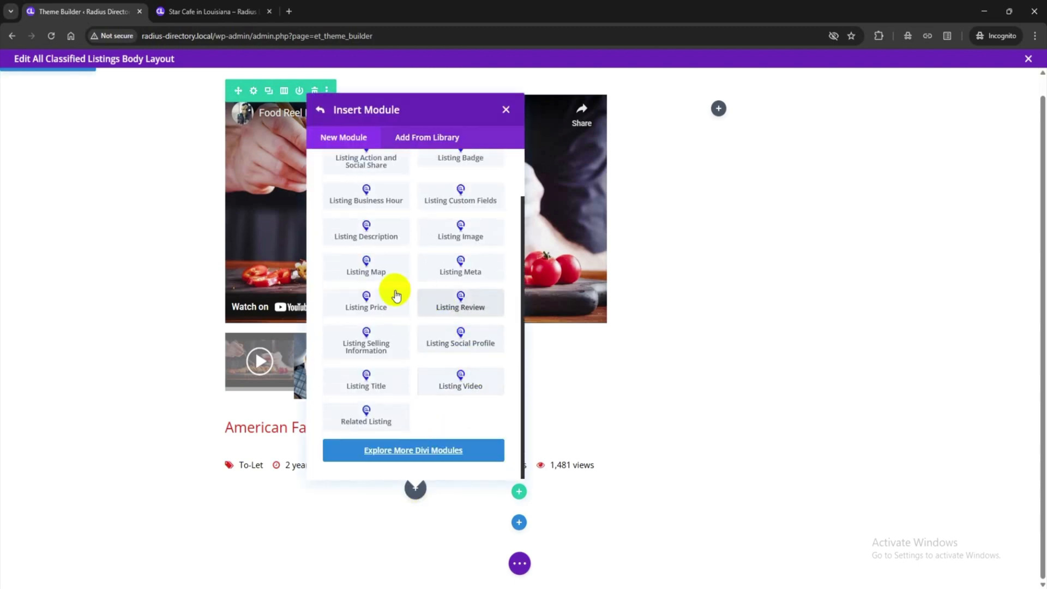
{"action": "left_click", "coordinate": [360, 309]}
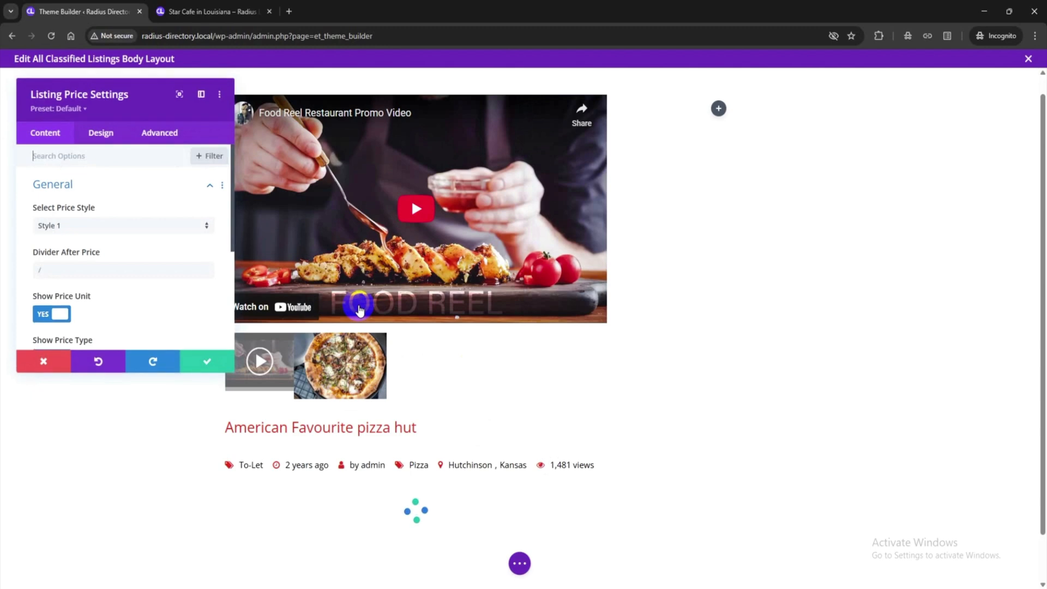
{"action": "scroll", "coordinate": [374, 349], "scroll_direction": "down", "scroll_amount": 1}
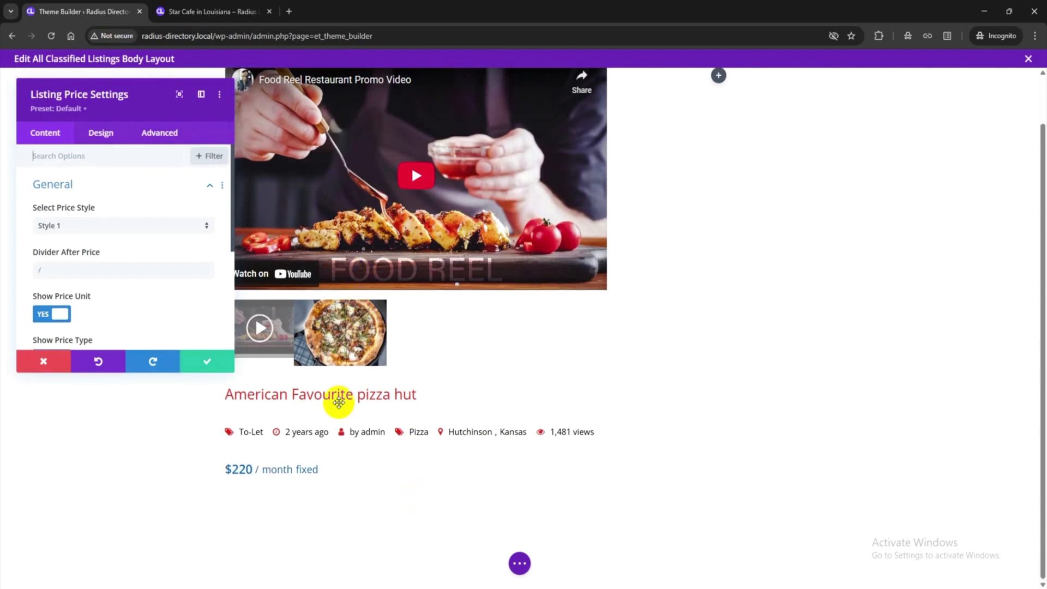
{"action": "scroll", "coordinate": [143, 327], "scroll_direction": "down", "scroll_amount": 1}
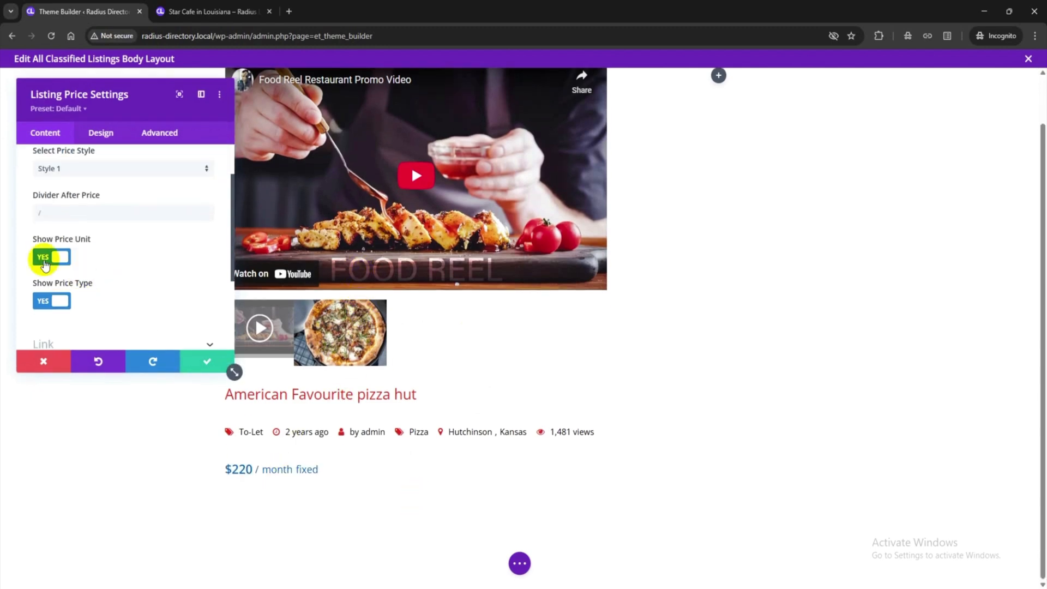
Step: Choose Style 2 for the listing price, with "/" as the divider and the price unit and price type shown
{"action": "left_click", "coordinate": [37, 256]}
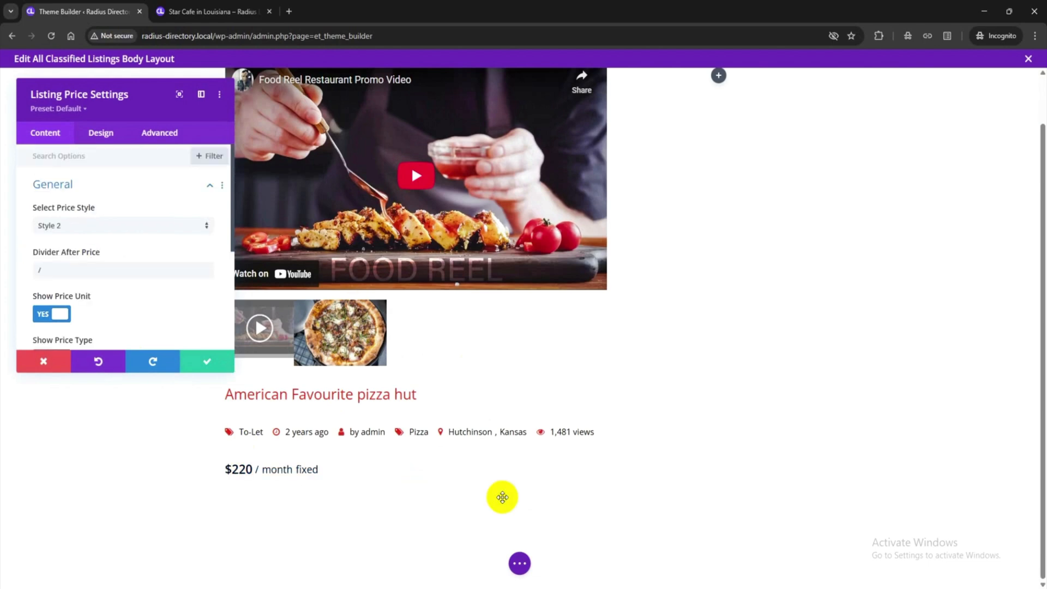
{"action": "scroll", "coordinate": [133, 300], "scroll_direction": "down", "scroll_amount": 1}
{"action": "left_click", "coordinate": [37, 213]}
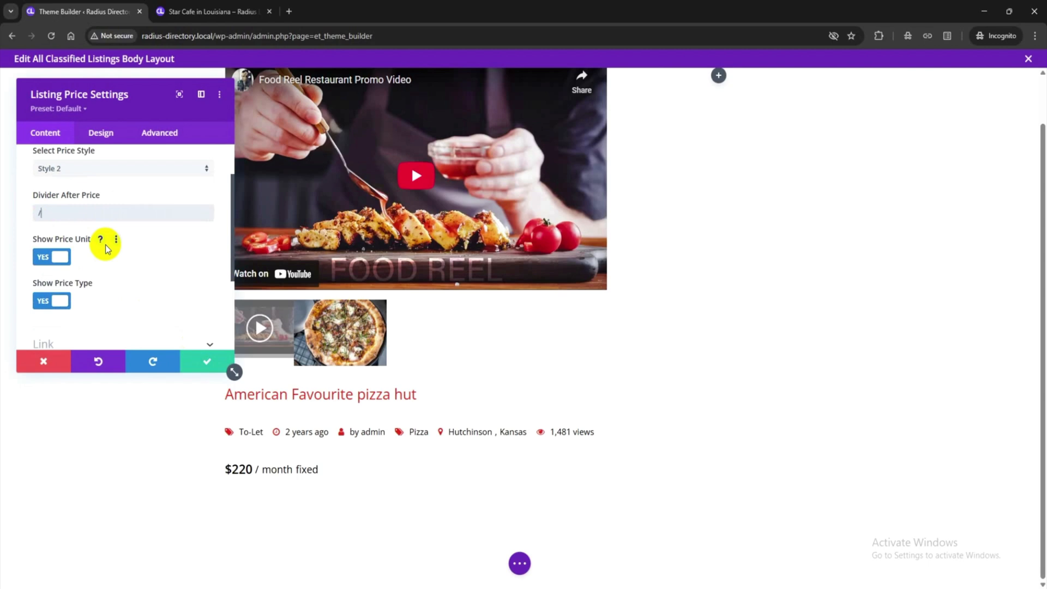
{"action": "left_click", "coordinate": [139, 280]}
{"action": "scroll", "coordinate": [139, 281], "scroll_direction": "down", "scroll_amount": 2}
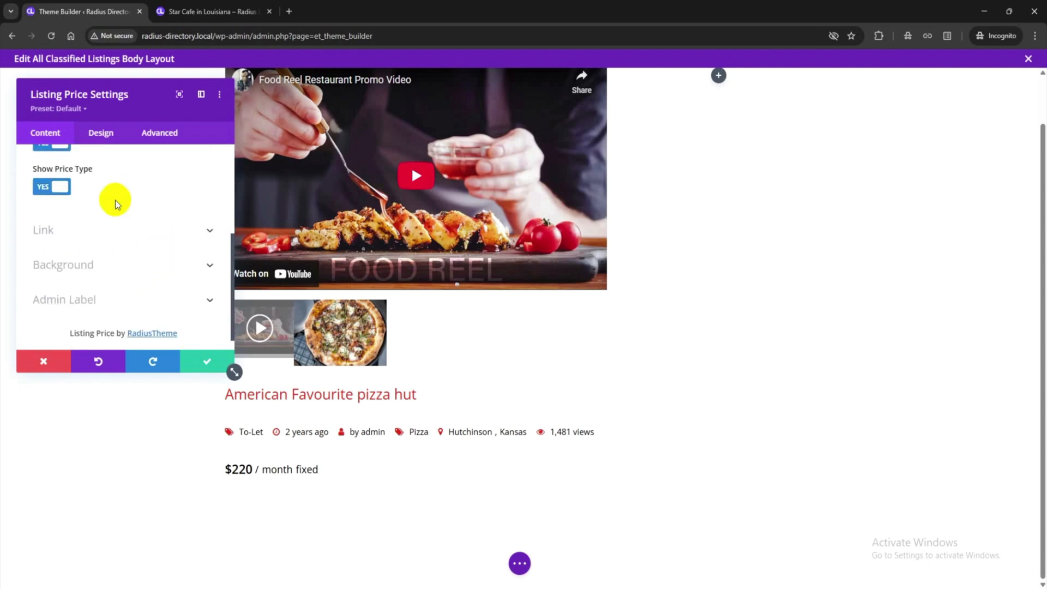
Step: Set the price colour to red (#E02B20) and its font weight to Ultra Bold
{"action": "left_click", "coordinate": [91, 131]}
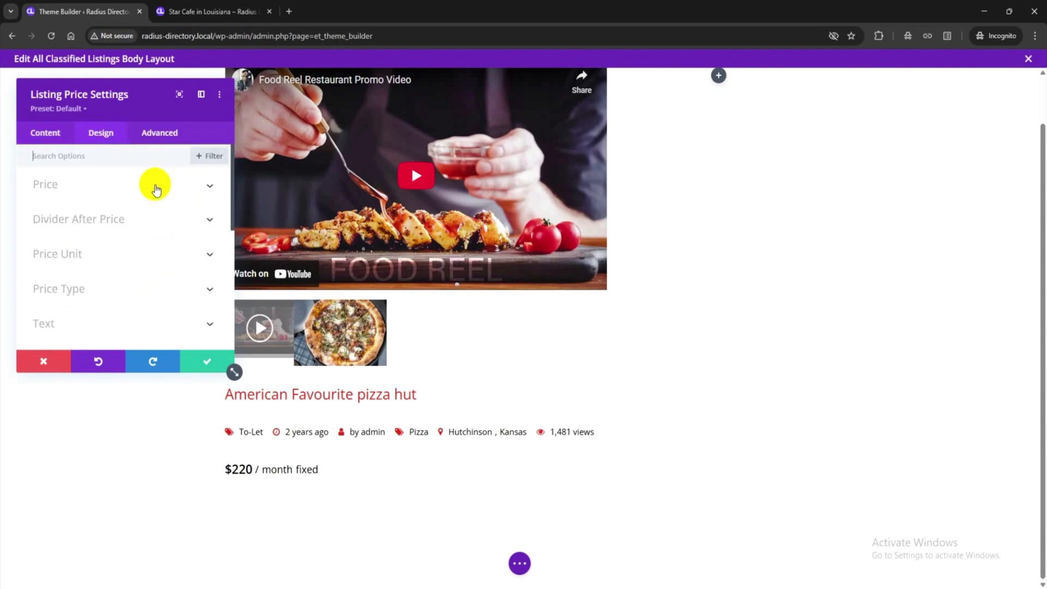
{"action": "left_click", "coordinate": [154, 186]}
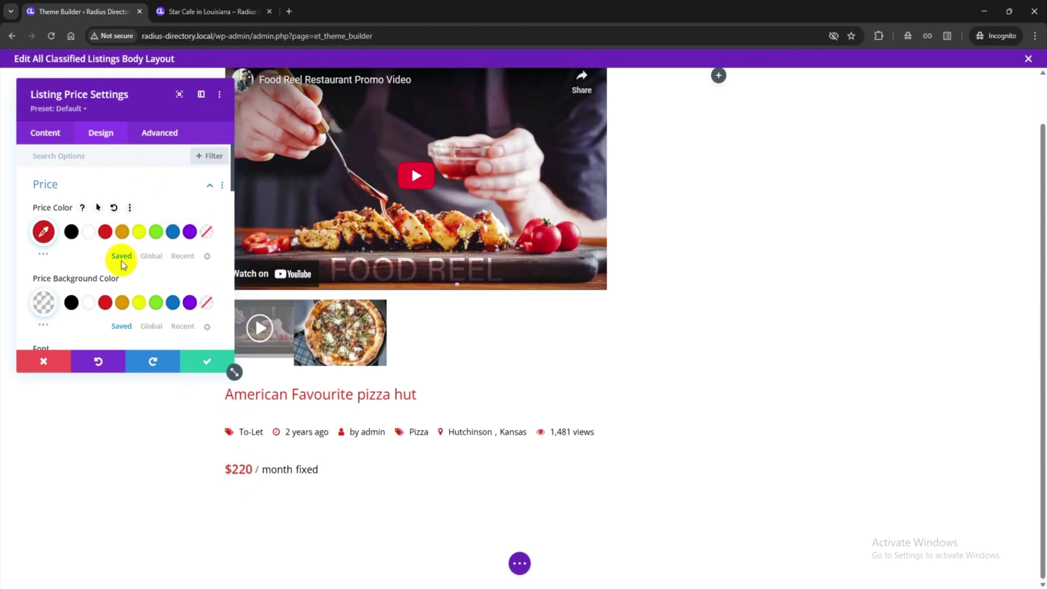
{"action": "scroll", "coordinate": [116, 246], "scroll_direction": "down", "scroll_amount": 1}
{"action": "scroll", "coordinate": [125, 244], "scroll_direction": "down", "scroll_amount": 2}
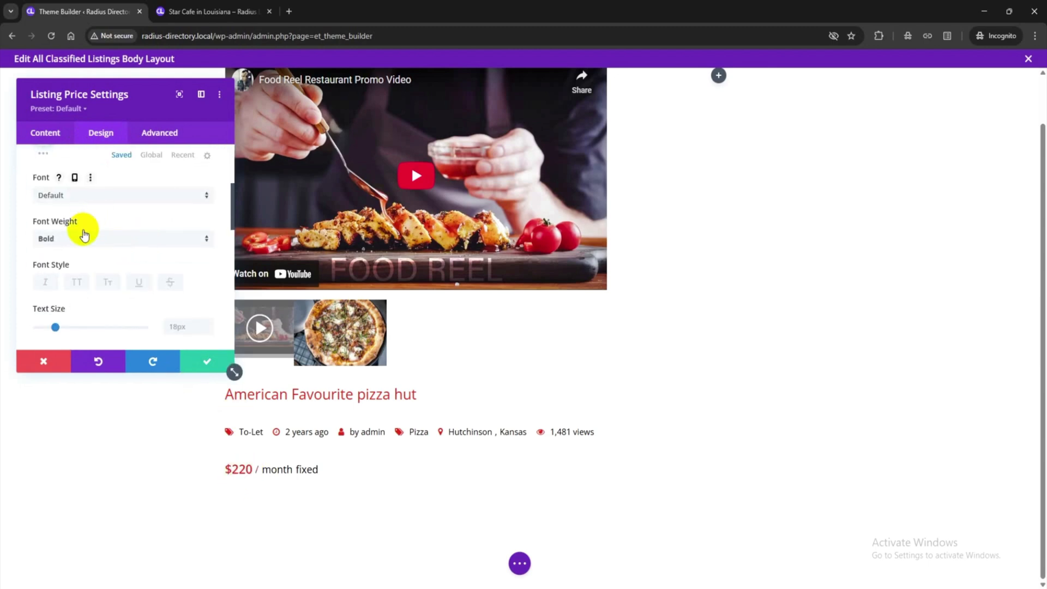
{"action": "left_click", "coordinate": [82, 239]}
{"action": "left_click", "coordinate": [84, 400]}
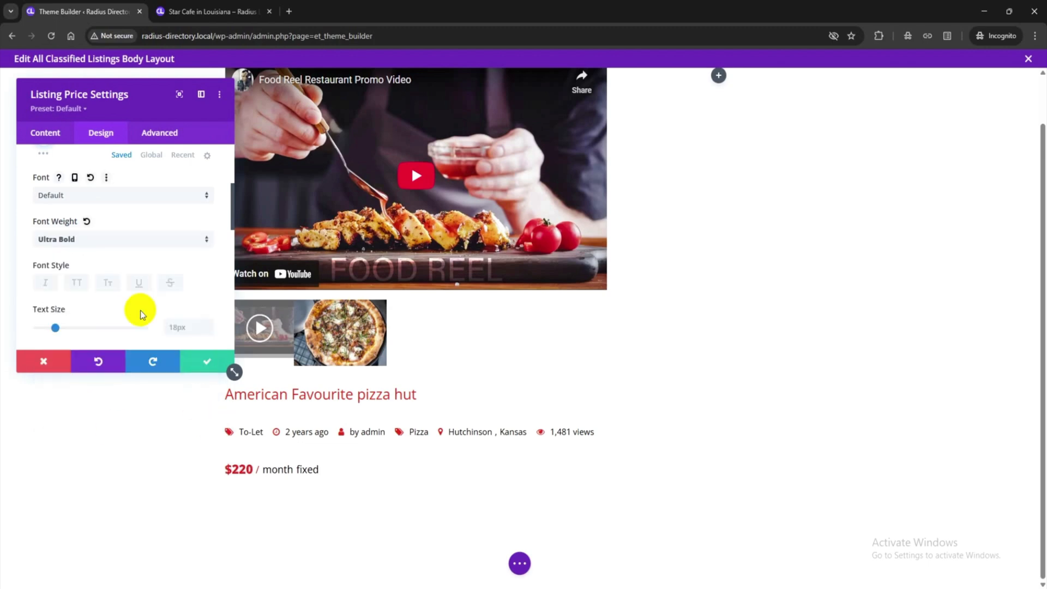
Step: Try a price text size of 20px and settle on 25px
{"action": "scroll", "coordinate": [110, 240], "scroll_direction": "down", "scroll_amount": 1}
{"action": "scroll", "coordinate": [112, 239], "scroll_direction": "down", "scroll_amount": 1}
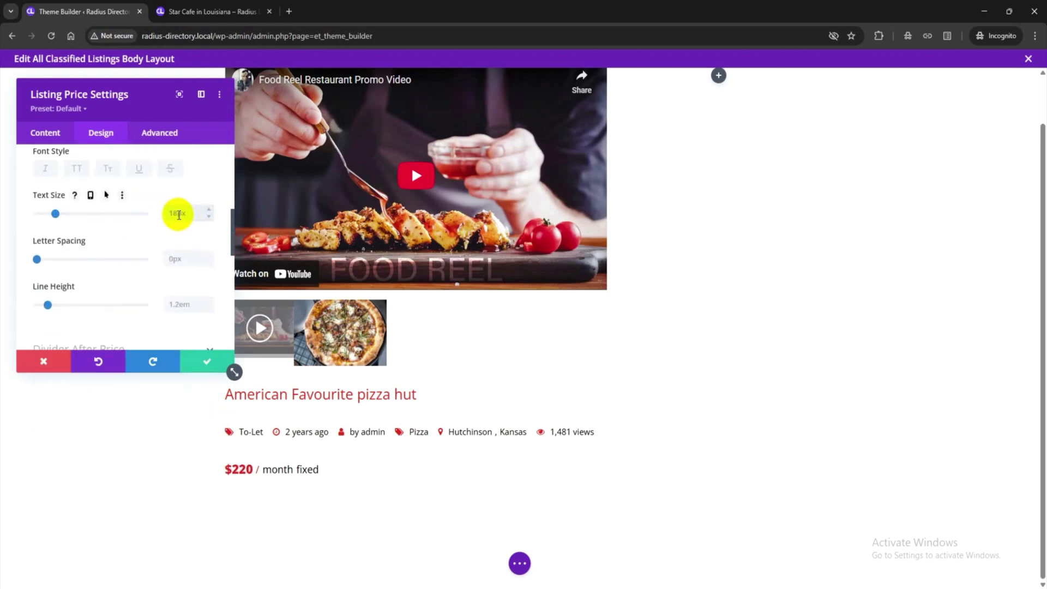
{"action": "type", "text": "px"}
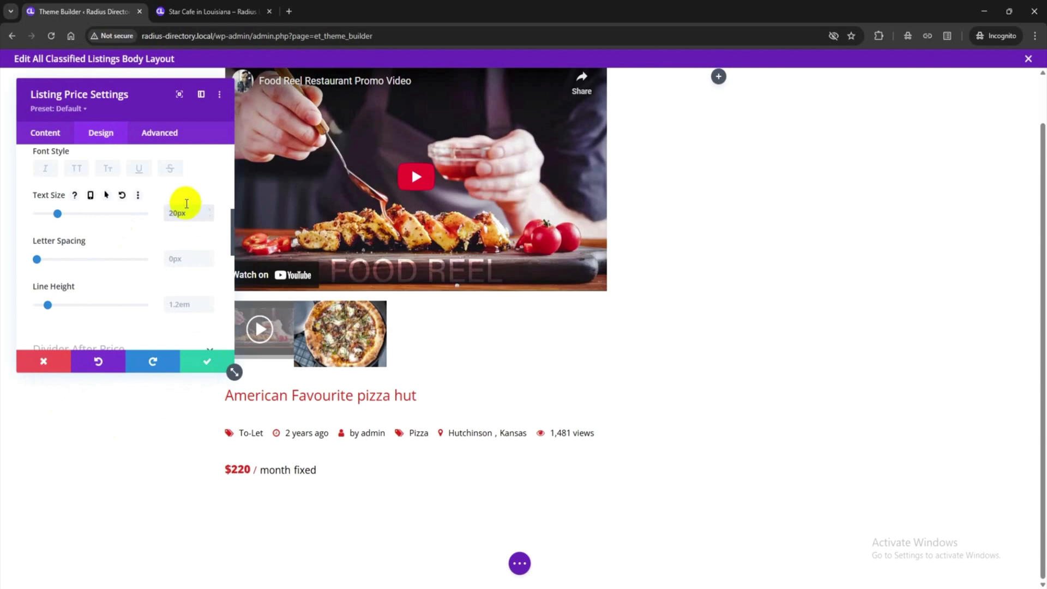
{"action": "left_click_drag", "start_coordinate": [187, 212], "coordinate": [152, 216]}
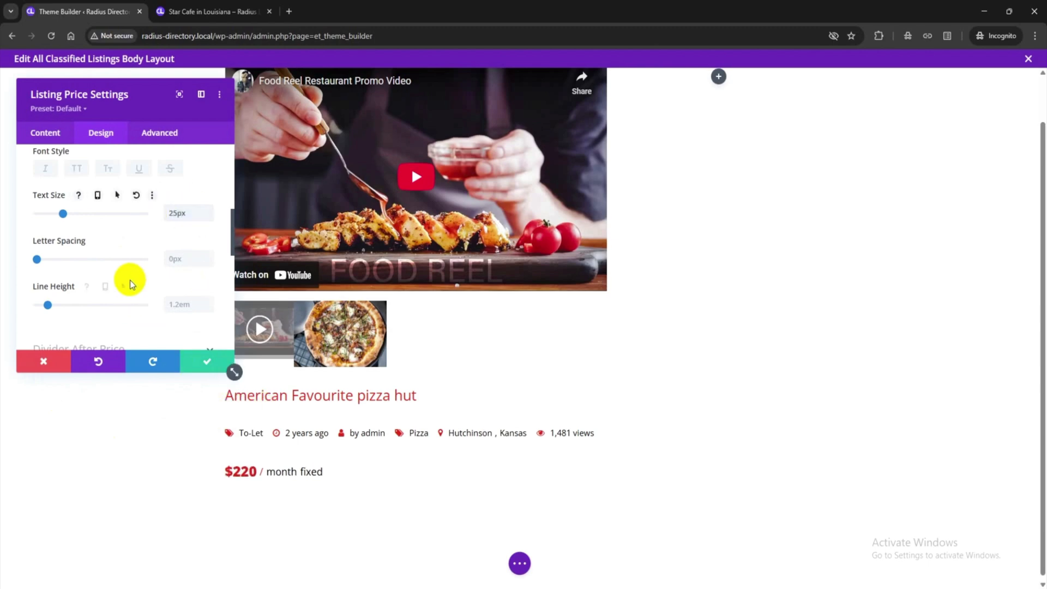
Step: Make the text colour of the divider after the price and of the price unit red (#E02B20)
{"action": "scroll", "coordinate": [130, 283], "scroll_direction": "down", "scroll_amount": 2}
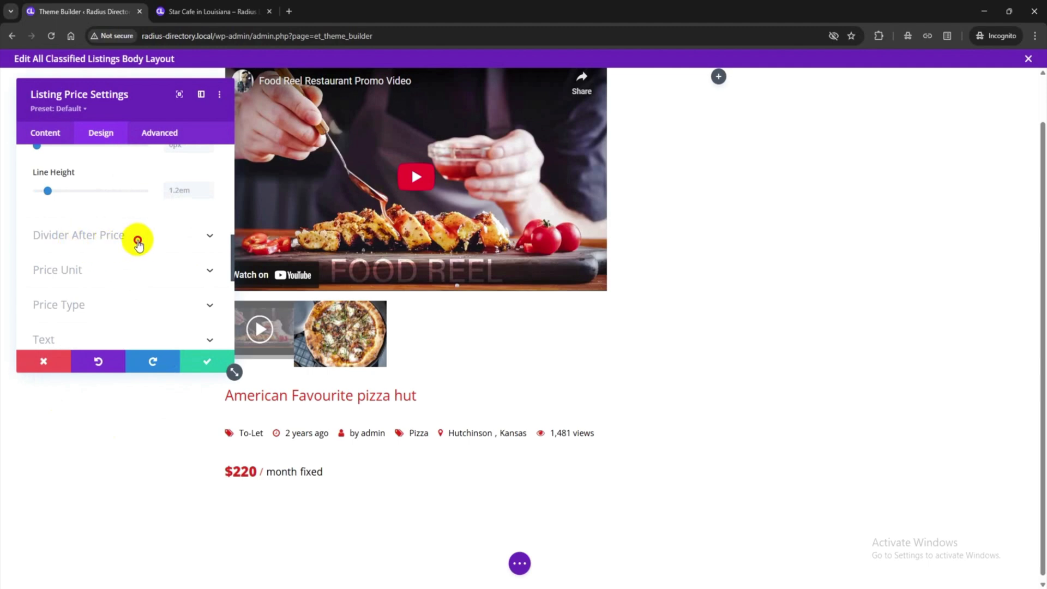
{"action": "left_click", "coordinate": [138, 240]}
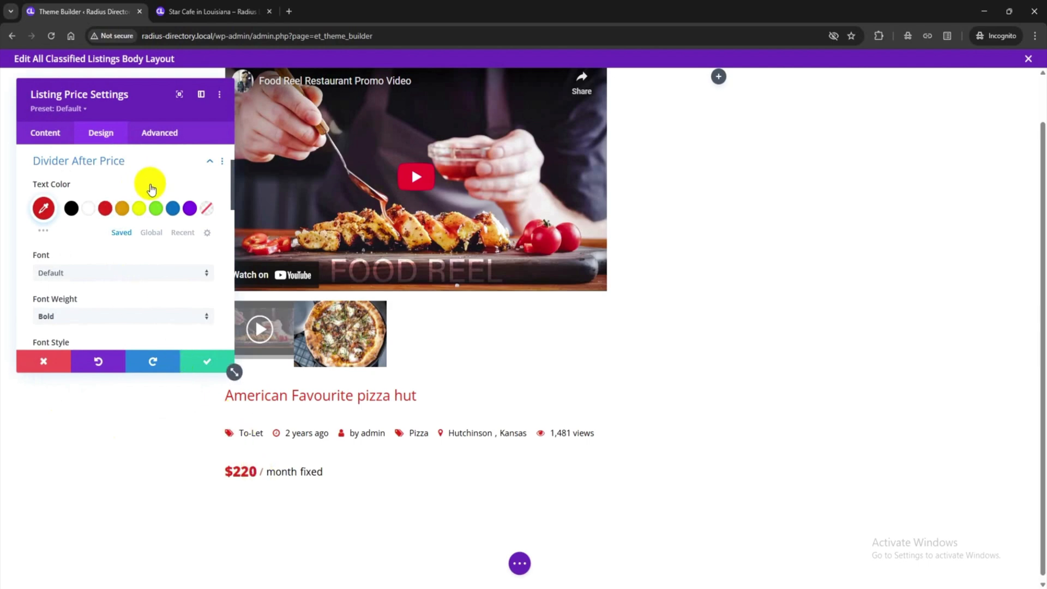
{"action": "left_click", "coordinate": [191, 168]}
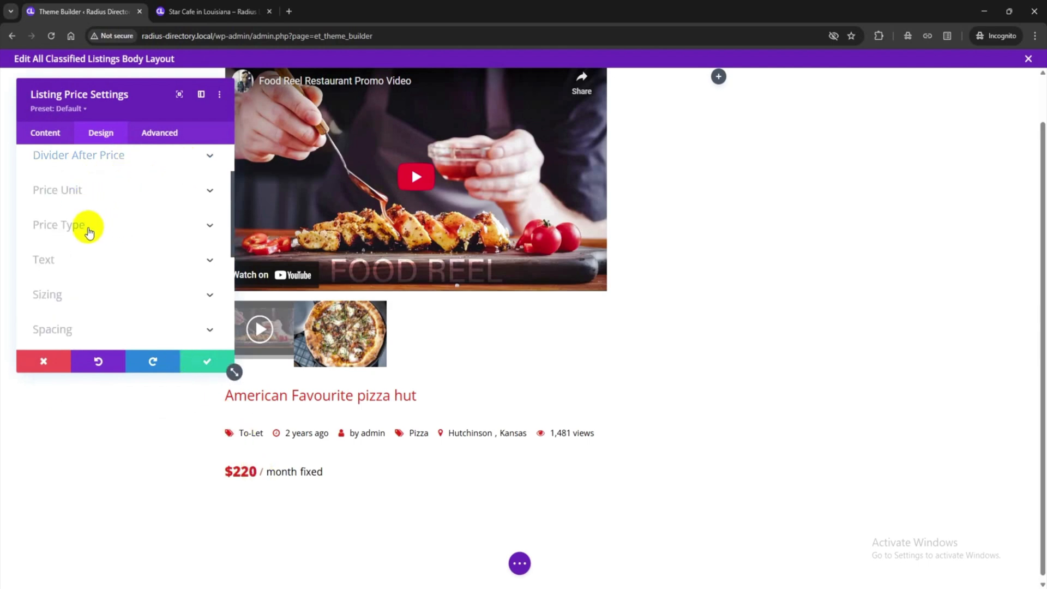
{"action": "left_click", "coordinate": [90, 192]}
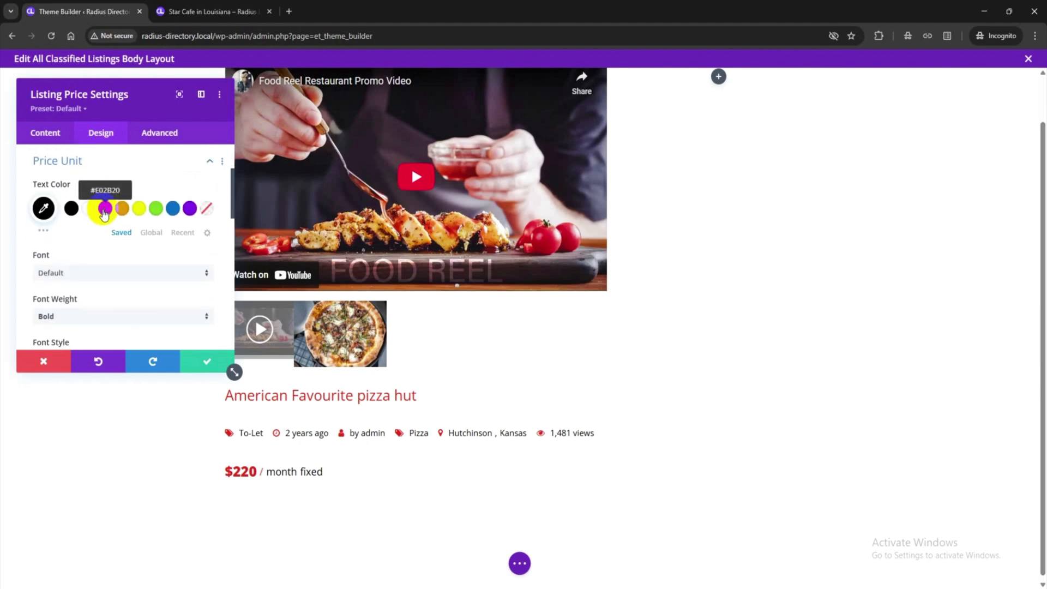
{"action": "left_click", "coordinate": [105, 209]}
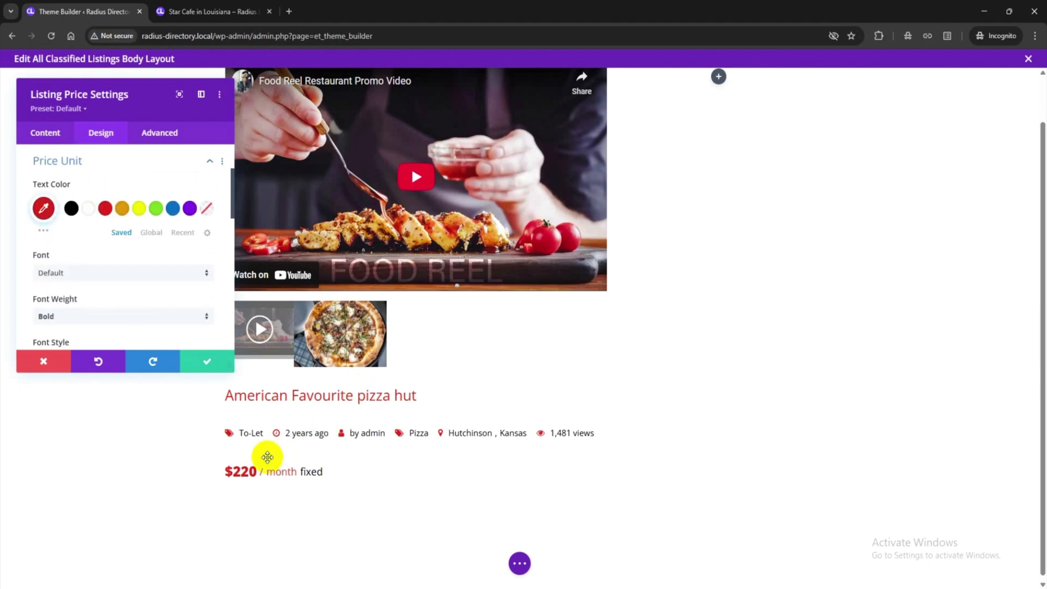
Step: Set the price type text colour to red (#E02B20) after trying blue, and save the Listing Price settings
{"action": "left_click", "coordinate": [122, 165]}
{"action": "left_click", "coordinate": [131, 195]}
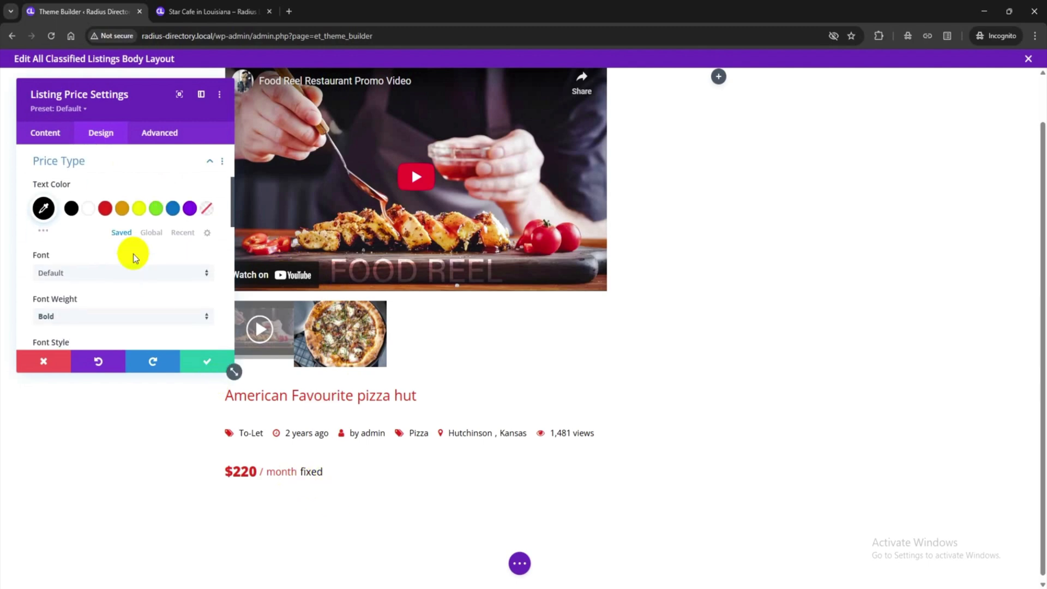
{"action": "left_click", "coordinate": [105, 210]}
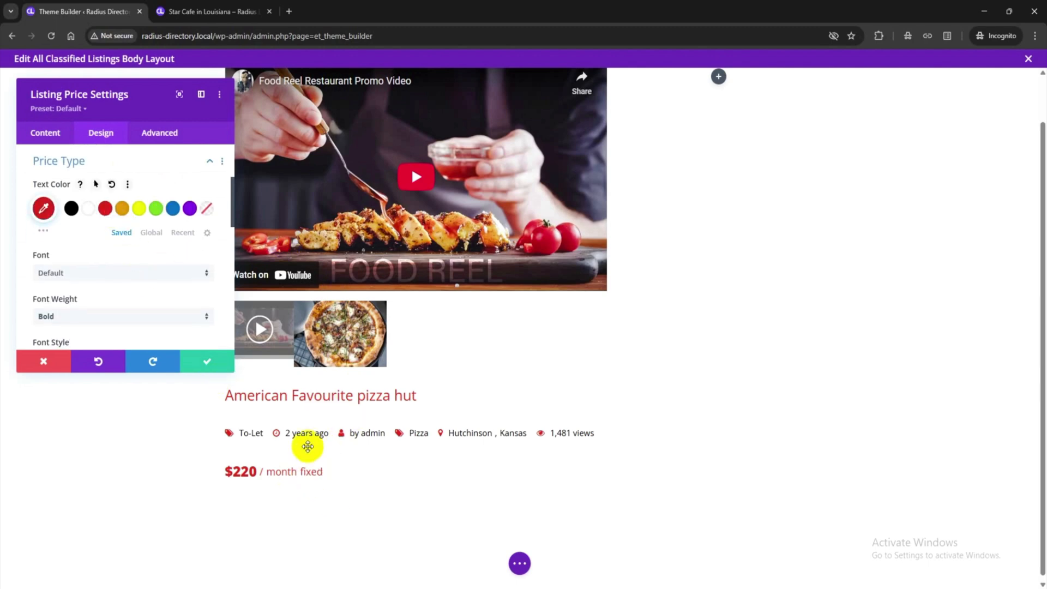
{"action": "left_click", "coordinate": [173, 212]}
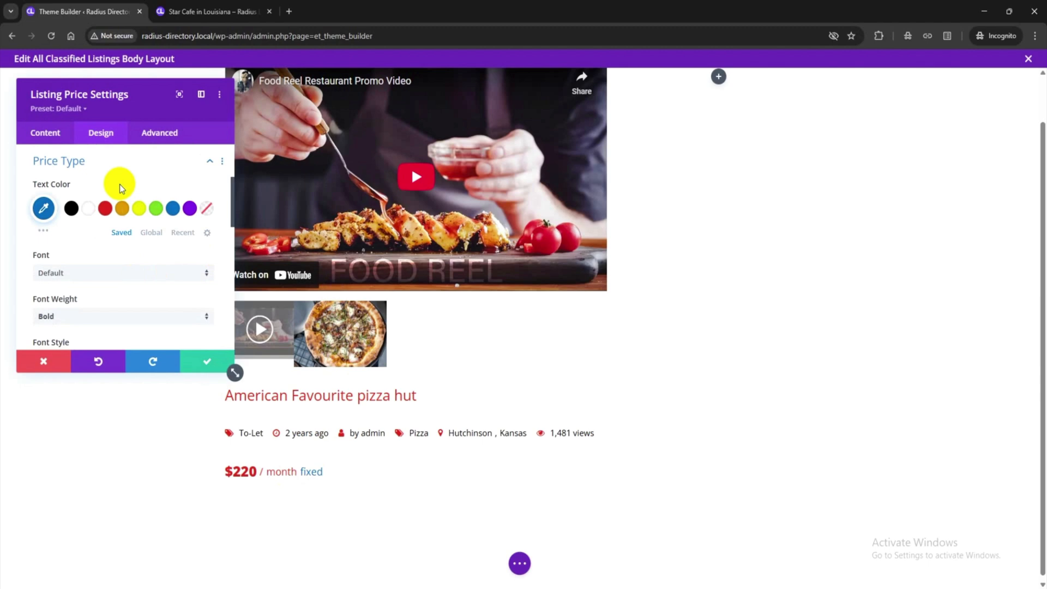
{"action": "left_click", "coordinate": [105, 209]}
{"action": "left_click", "coordinate": [173, 159]}
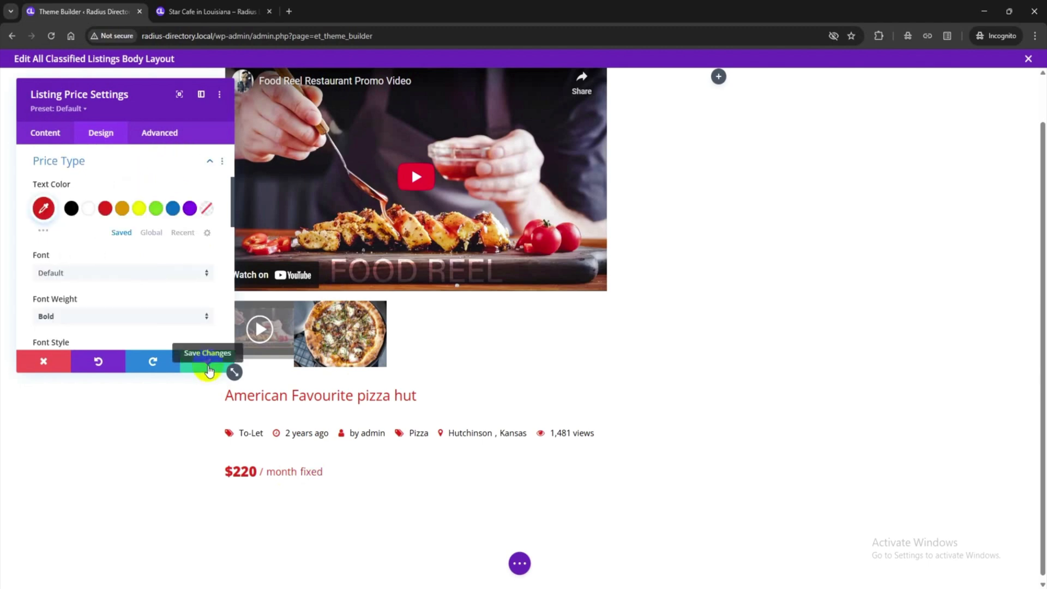
{"action": "left_click", "coordinate": [208, 371]}
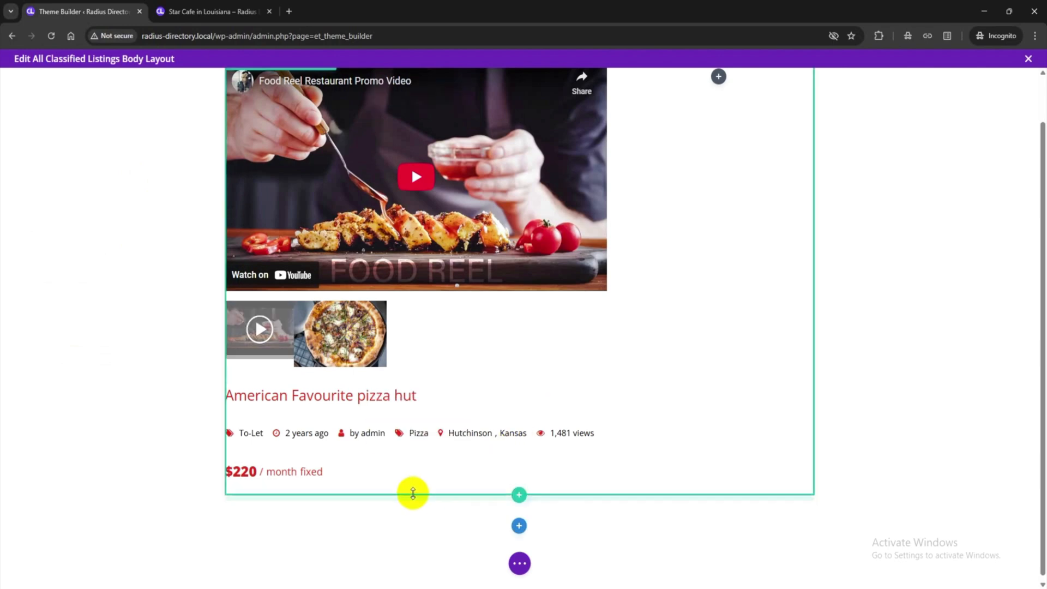
Step: Insert the Listing Description module from the Classified Single Page Modules below the listing price
{"action": "left_click", "coordinate": [416, 494]}
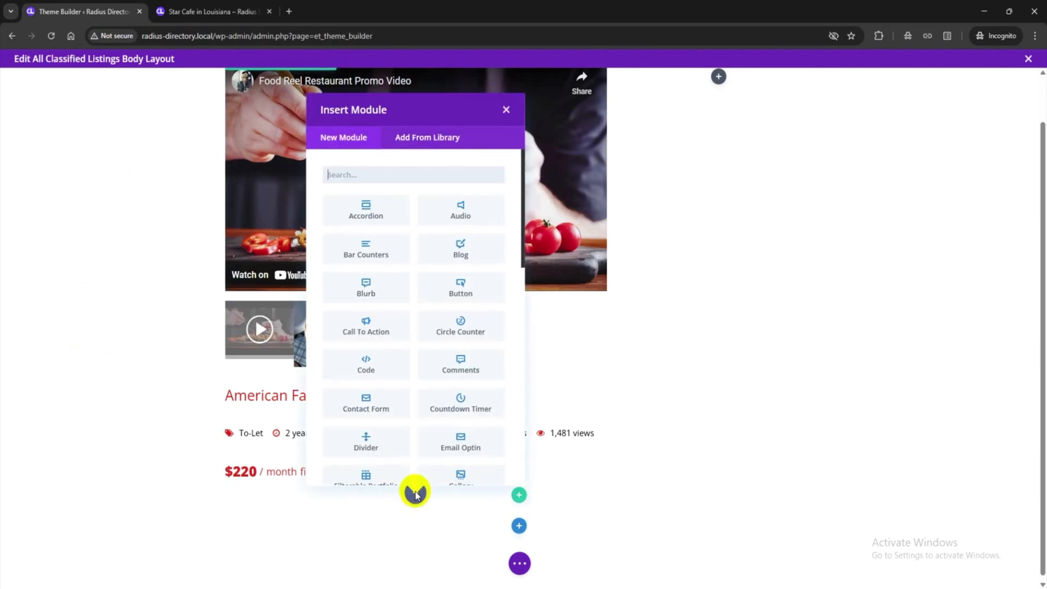
{"action": "scroll", "coordinate": [450, 332], "scroll_direction": "down", "scroll_amount": 8}
{"action": "scroll", "coordinate": [448, 334], "scroll_direction": "down", "scroll_amount": 5}
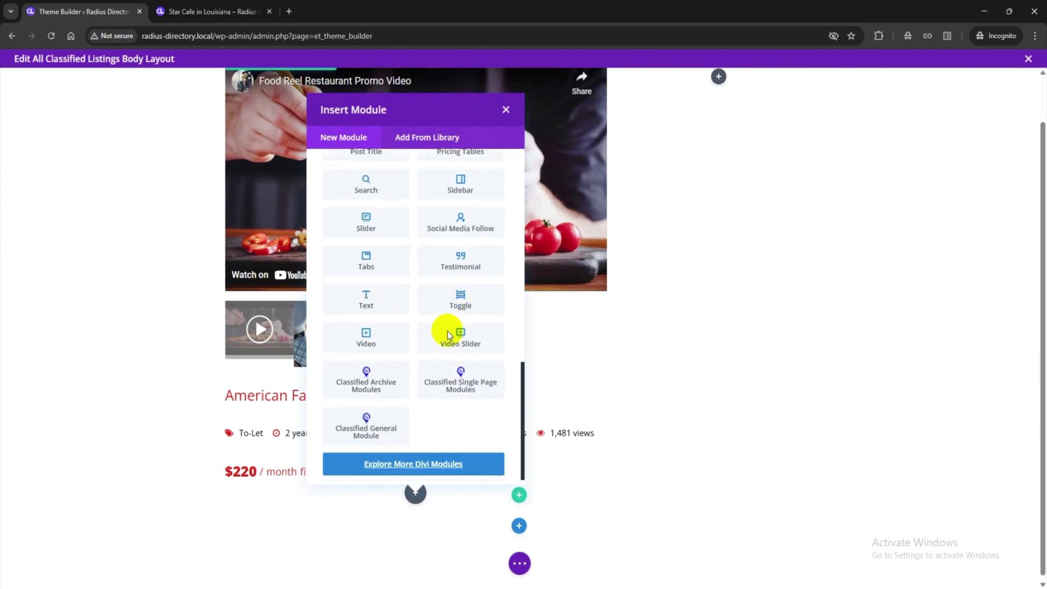
{"action": "left_click", "coordinate": [470, 372]}
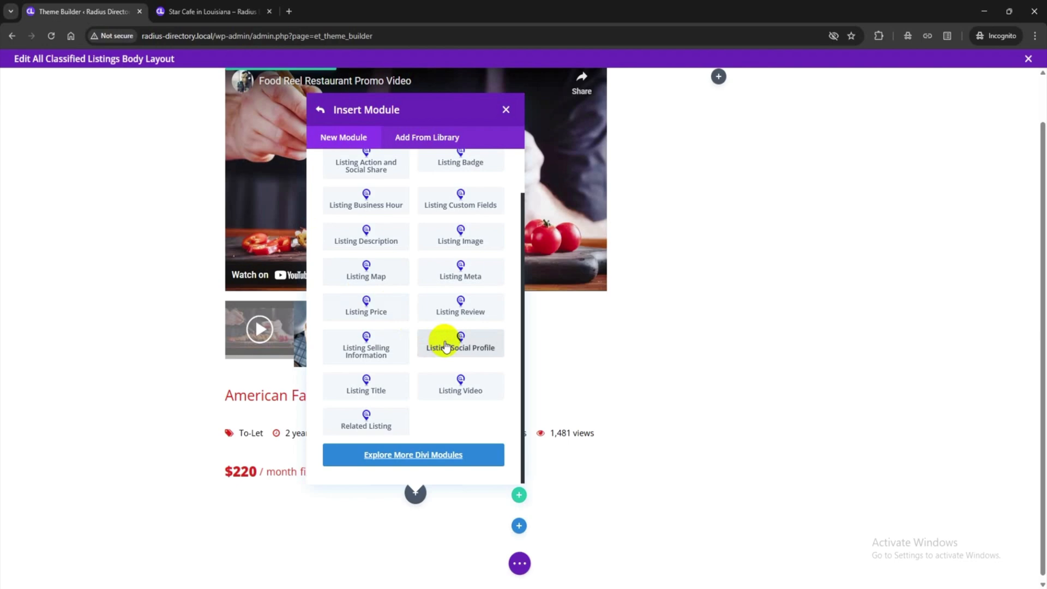
{"action": "scroll", "coordinate": [447, 346], "scroll_direction": "up", "scroll_amount": 1}
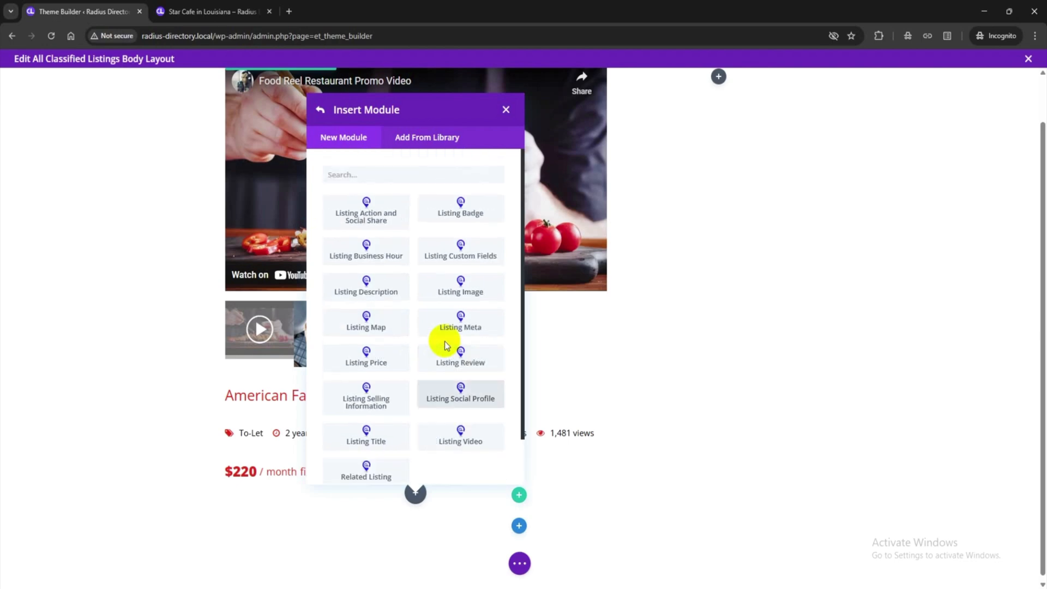
{"action": "left_click", "coordinate": [356, 281]}
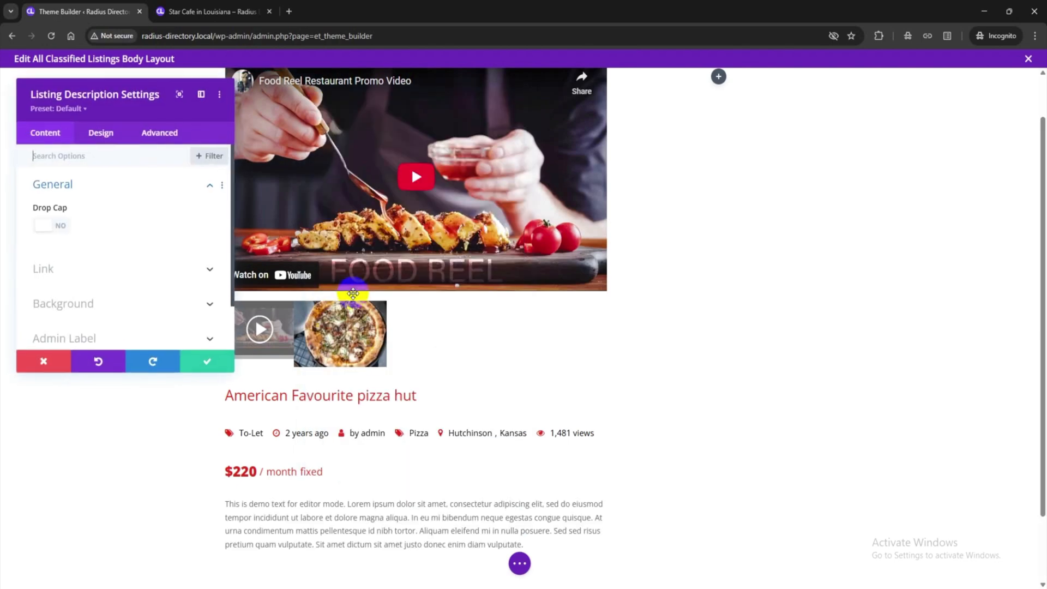
Step: Try the Drop Cap option on the listing description and switch it back off
{"action": "scroll", "coordinate": [353, 294], "scroll_direction": "down", "scroll_amount": 2}
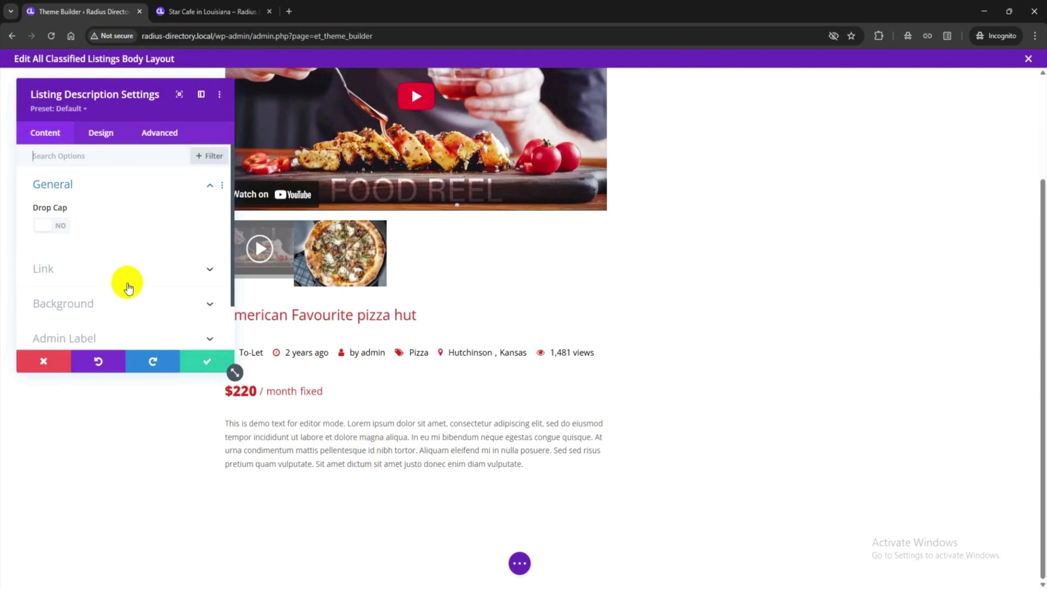
{"action": "left_click", "coordinate": [48, 225]}
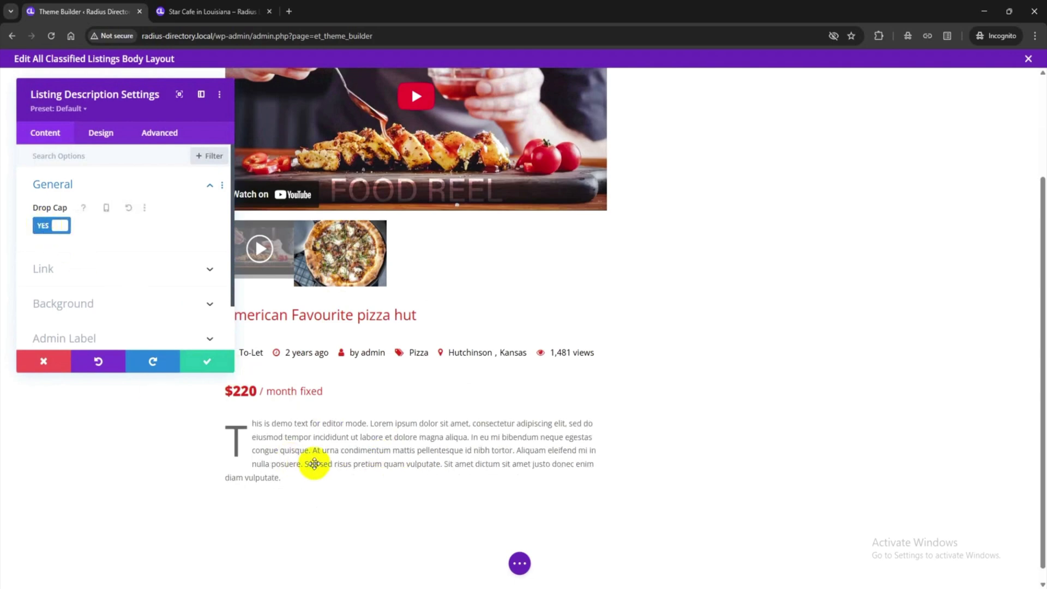
{"action": "left_click", "coordinate": [48, 225]}
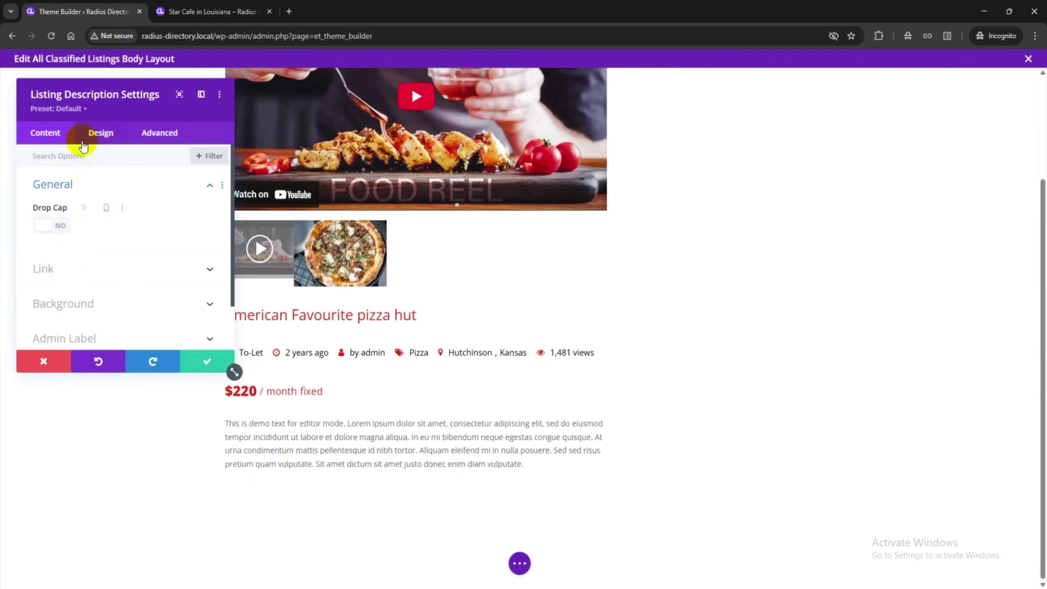
Step: Set the listing description's text colour to black (#000000), trying red for comparison
{"action": "left_click", "coordinate": [85, 141]}
{"action": "left_click", "coordinate": [110, 195]}
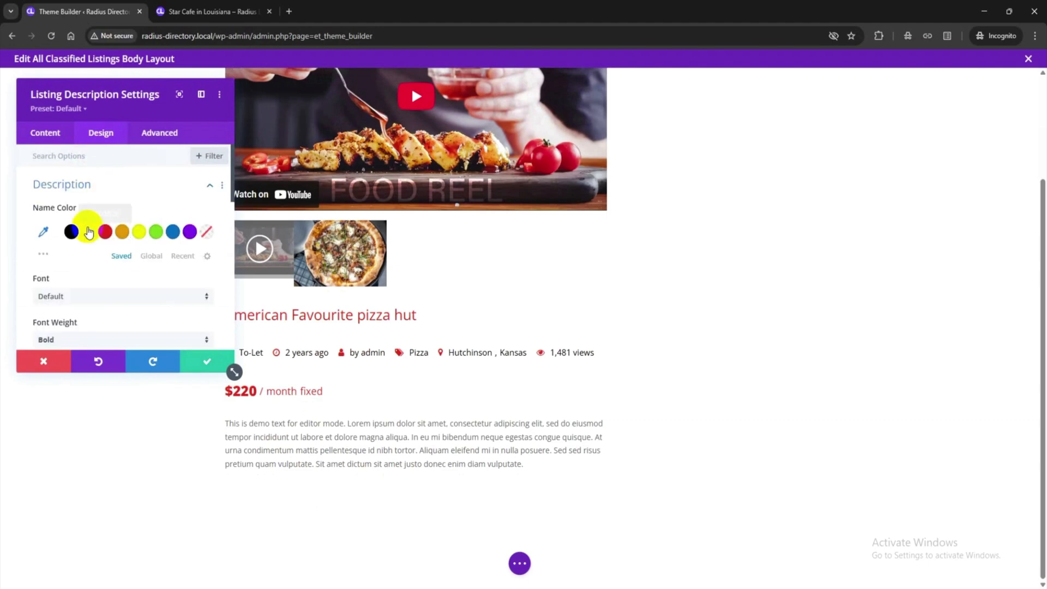
{"action": "left_click", "coordinate": [70, 232]}
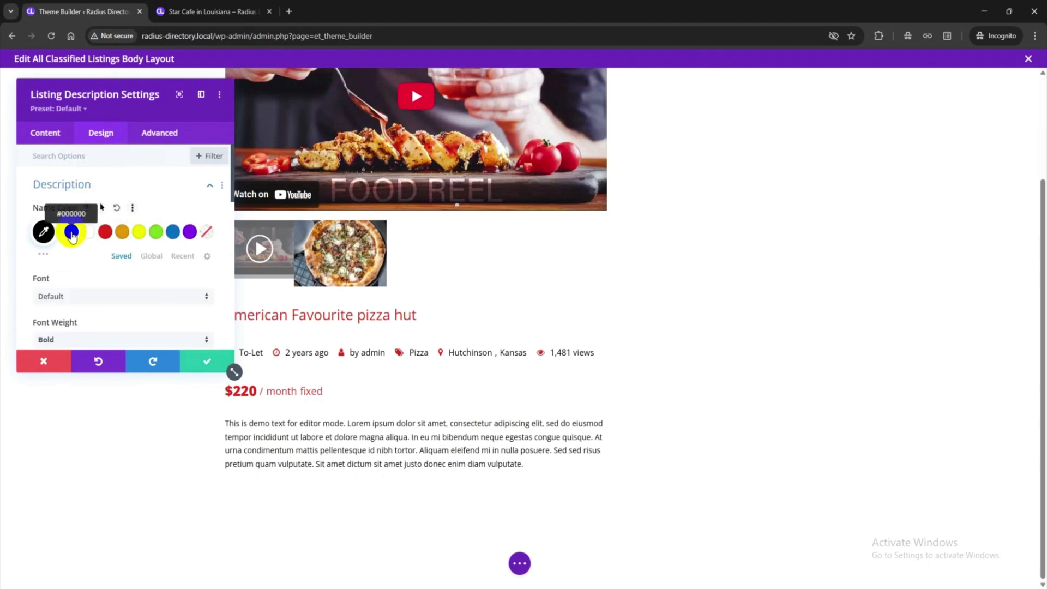
{"action": "left_click", "coordinate": [106, 233]}
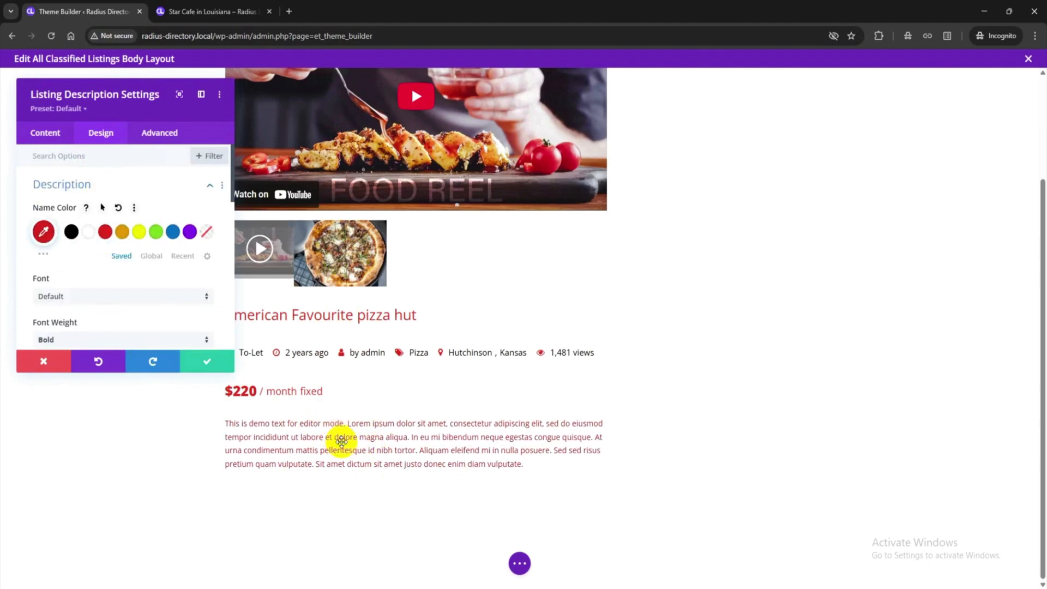
{"action": "left_click", "coordinate": [70, 234]}
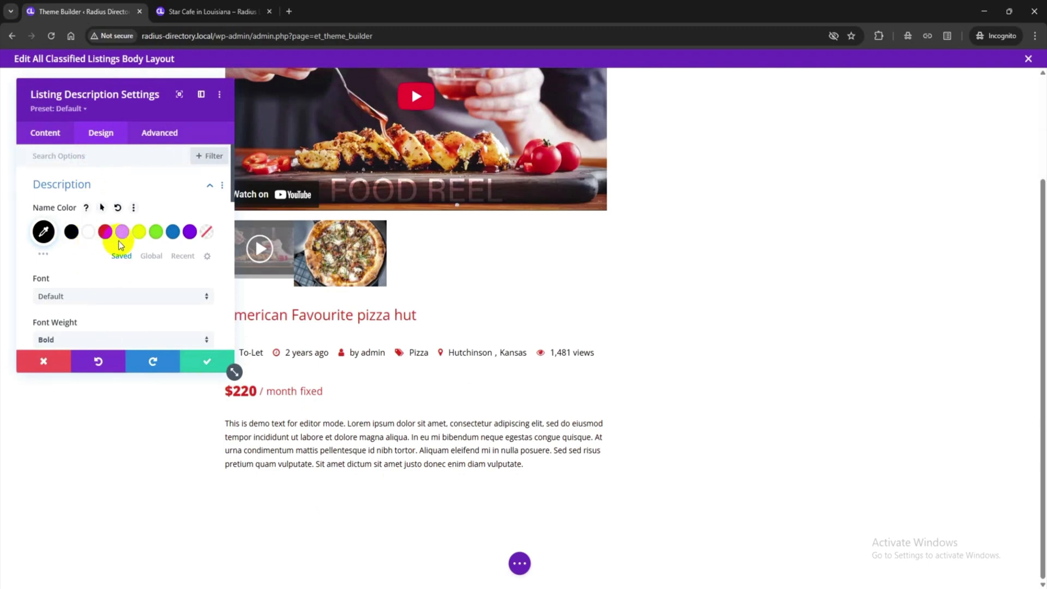
Step: Set the listing description's text size to 20px, keeping the default font and bold weight setting
{"action": "scroll", "coordinate": [122, 245], "scroll_direction": "down", "scroll_amount": 3}
{"action": "scroll", "coordinate": [98, 222], "scroll_direction": "up", "scroll_amount": 2}
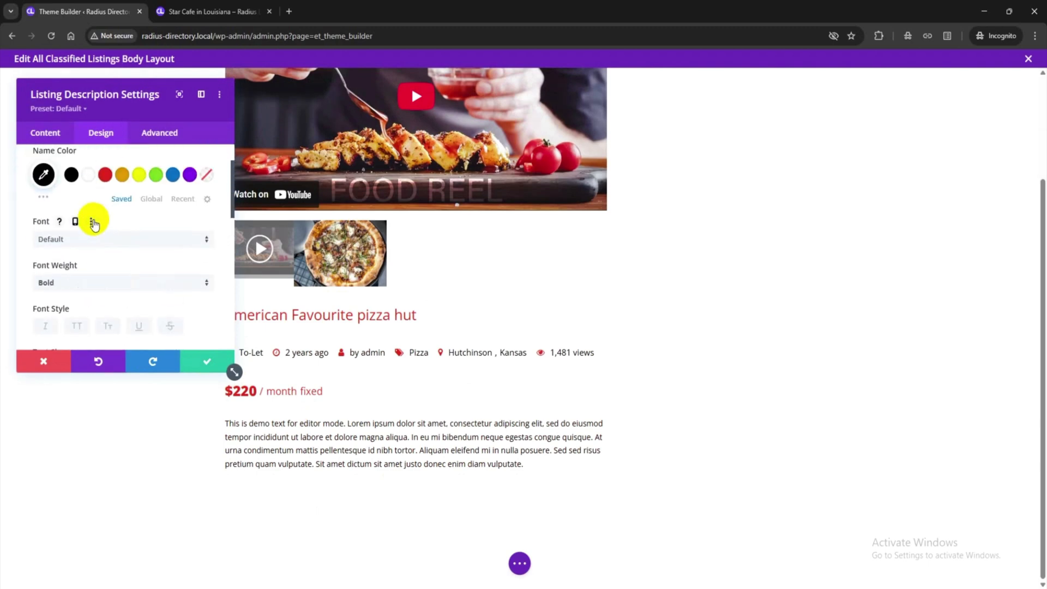
{"action": "scroll", "coordinate": [88, 256], "scroll_direction": "down", "scroll_amount": 2}
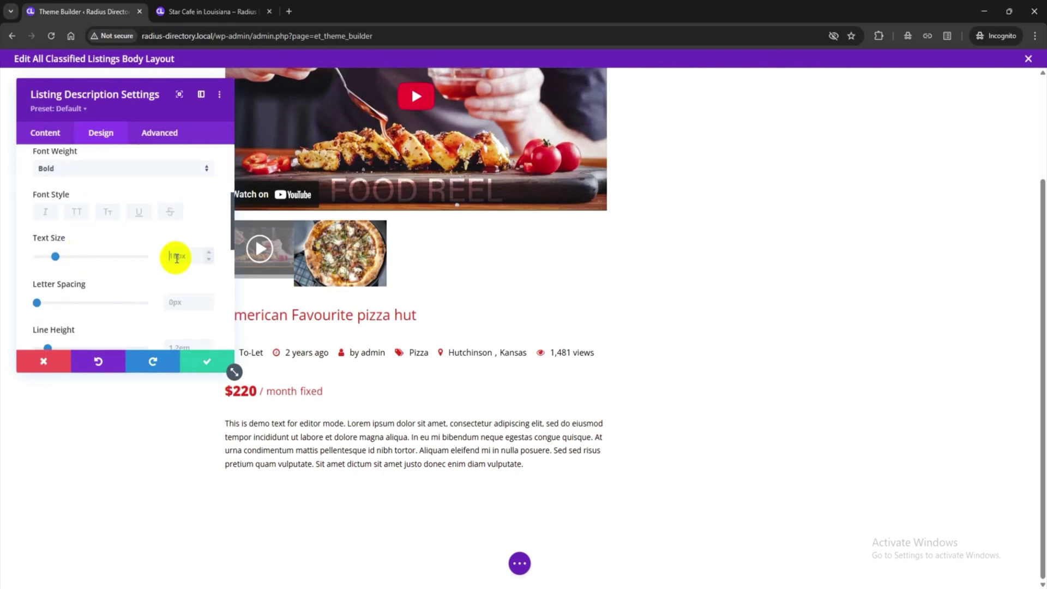
{"action": "type", "text": "px"}
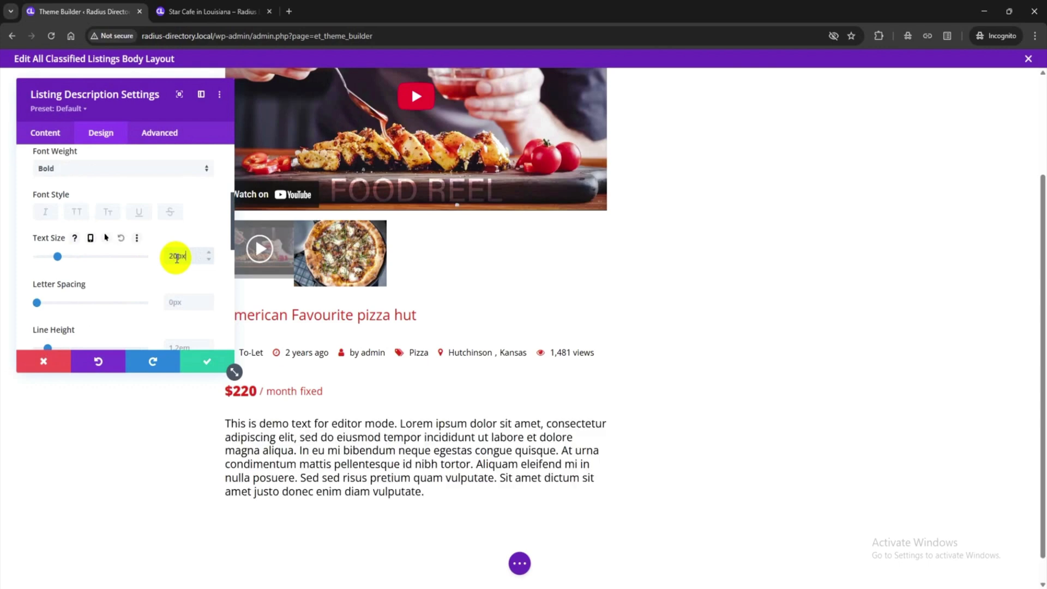
Step: Set the listing description's text size to 16px and save the module settings
{"action": "left_click_drag", "start_coordinate": [189, 255], "coordinate": [139, 258]}
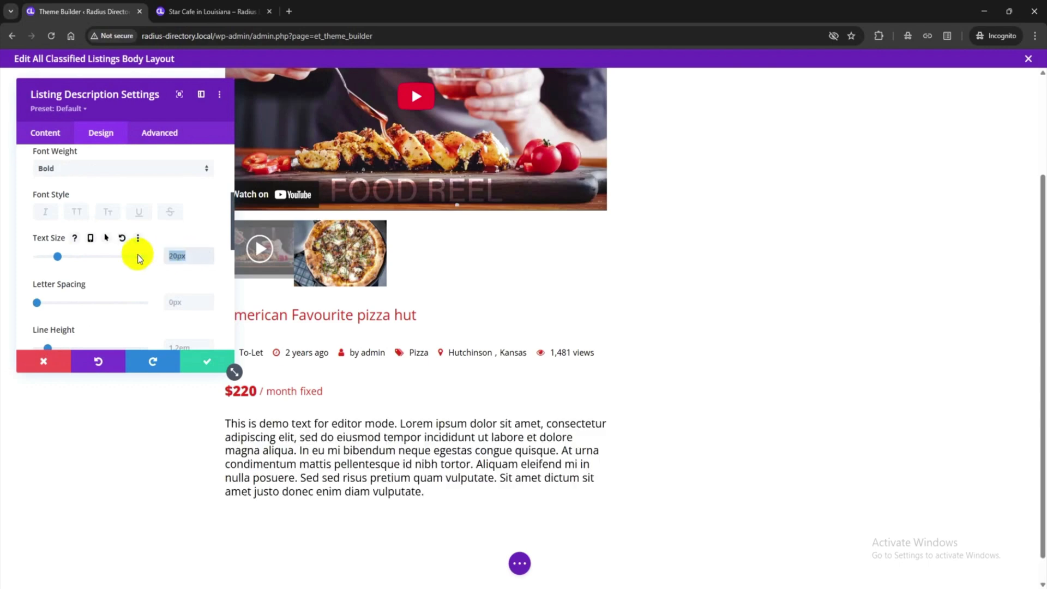
{"action": "type", "text": "16px"}
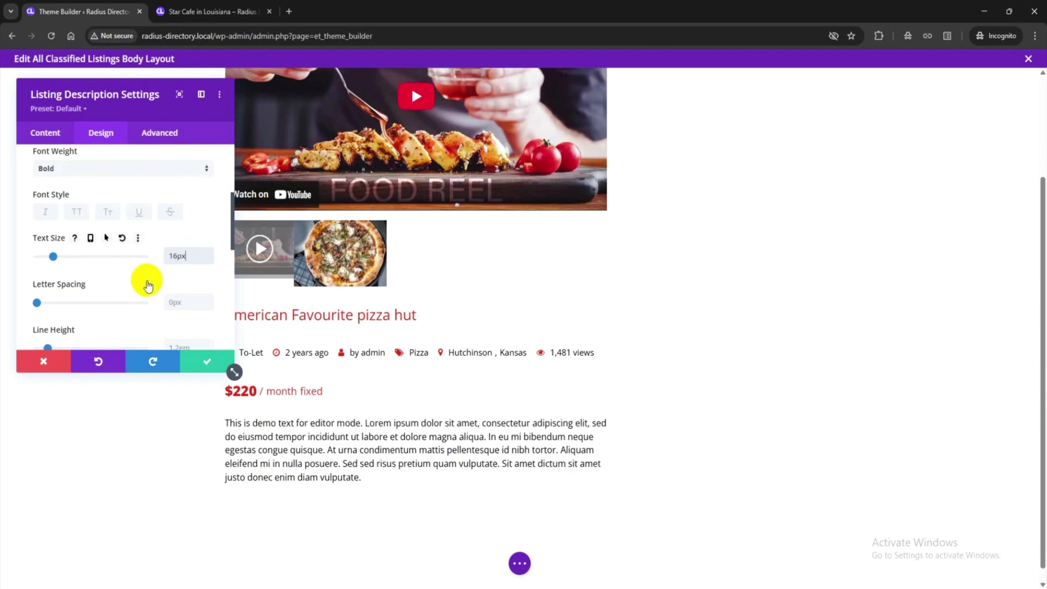
{"action": "scroll", "coordinate": [180, 292], "scroll_direction": "down", "scroll_amount": 3}
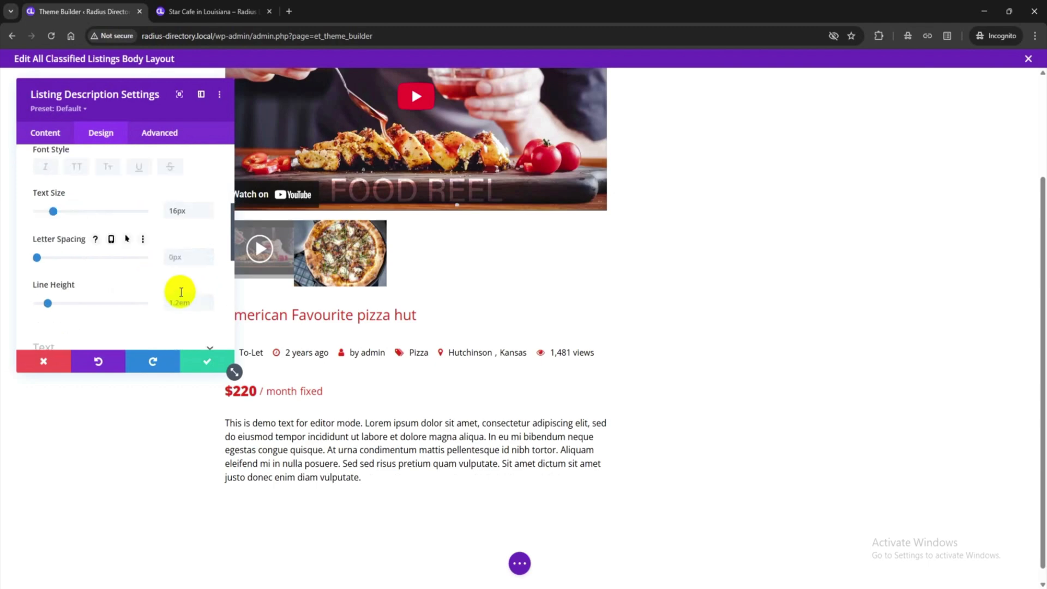
{"action": "left_click", "coordinate": [207, 363]}
Step: Insert the Listing Action and Social Share module below the listing description
{"action": "mouse_move", "coordinate": [404, 482]}
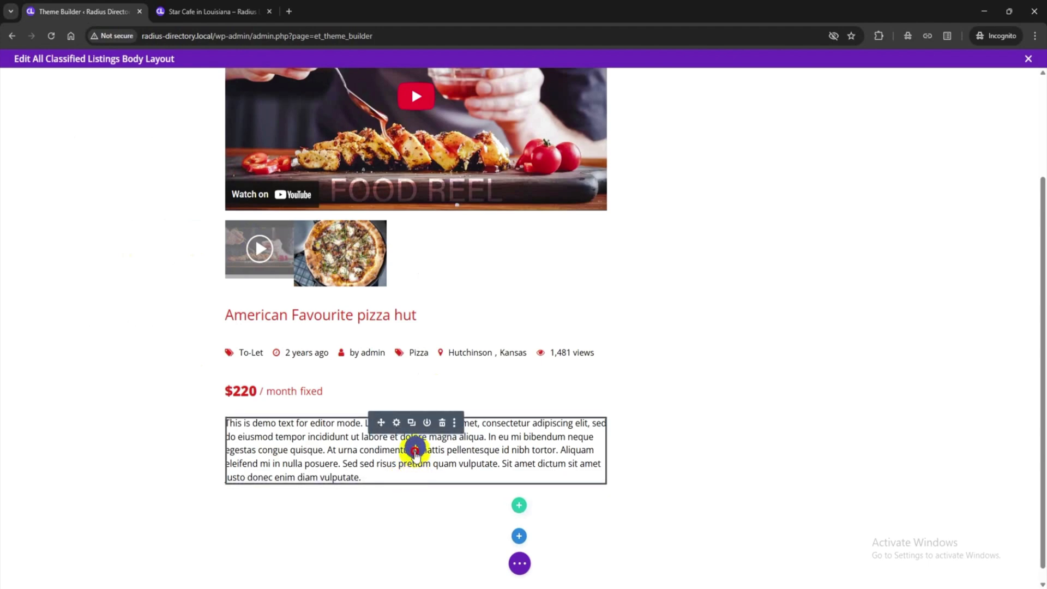
{"action": "left_click", "coordinate": [415, 450]}
{"action": "scroll", "coordinate": [420, 284], "scroll_direction": "down", "scroll_amount": 10}
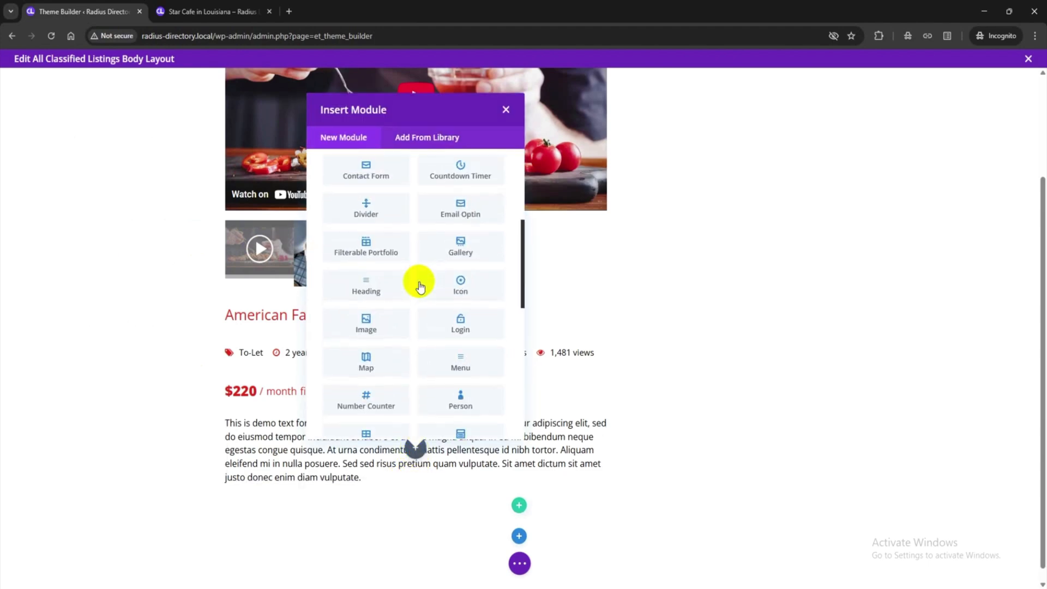
{"action": "left_click", "coordinate": [464, 328]}
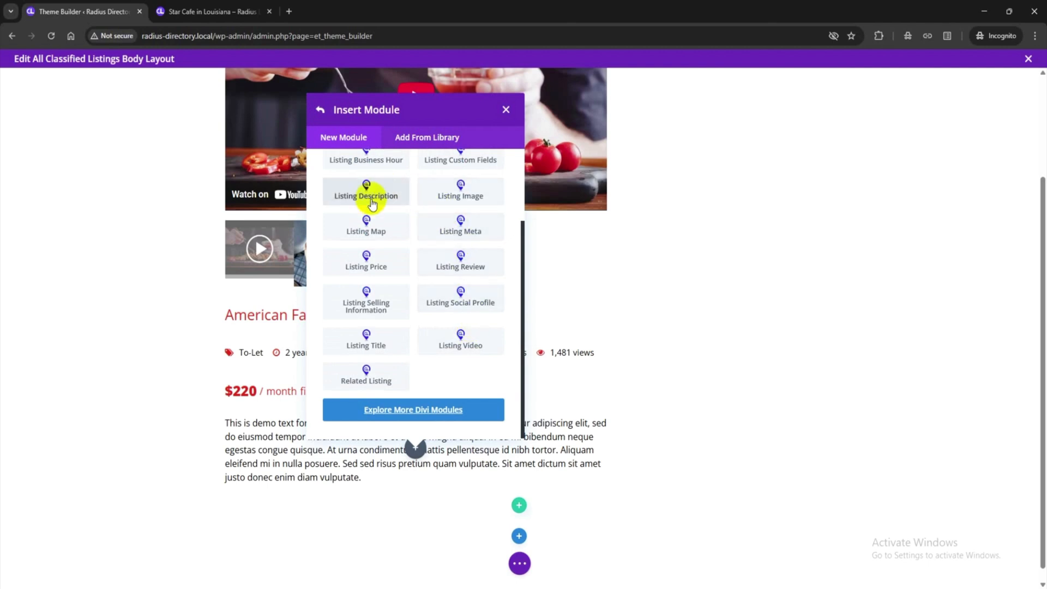
{"action": "scroll", "coordinate": [374, 234], "scroll_direction": "up", "scroll_amount": 3}
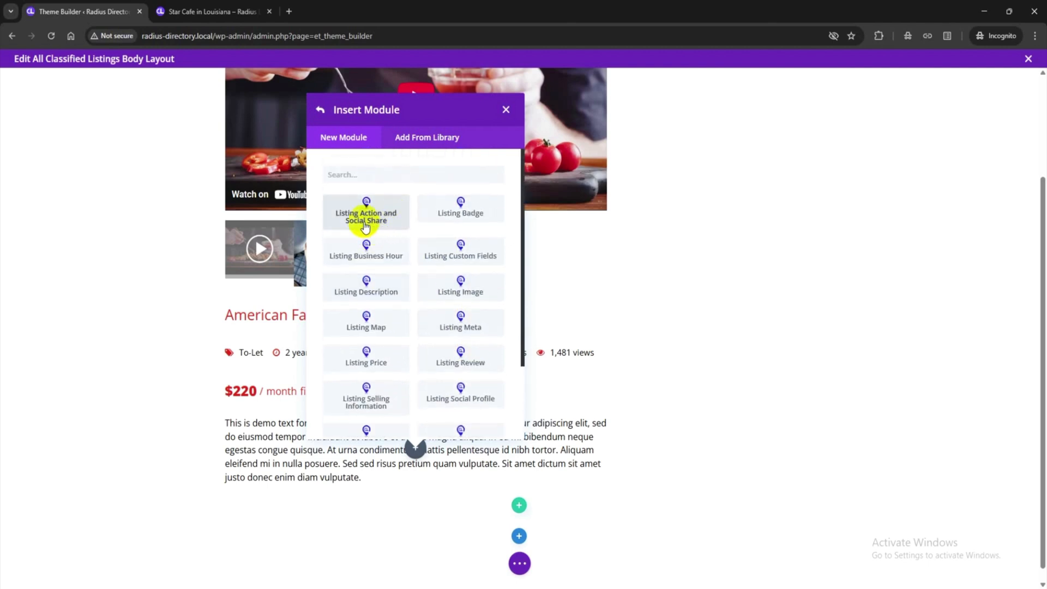
{"action": "left_click", "coordinate": [364, 224]}
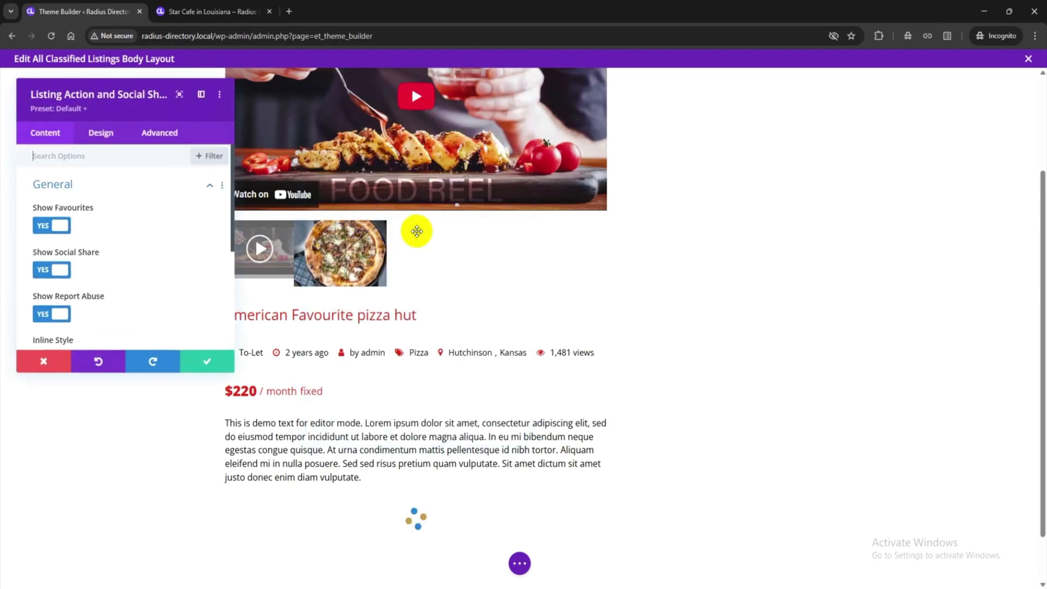
{"action": "scroll", "coordinate": [422, 327], "scroll_direction": "down", "scroll_amount": 2}
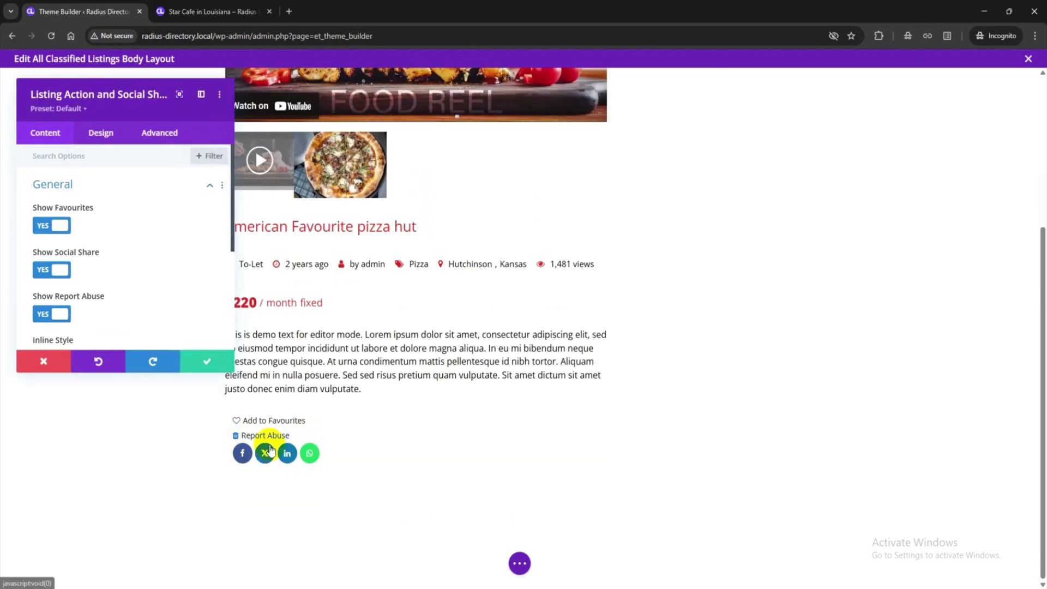
Step: Try Show Favourites and Show Social Share off and back on, then disable Show Report Abuse and save the module
{"action": "left_click", "coordinate": [54, 226]}
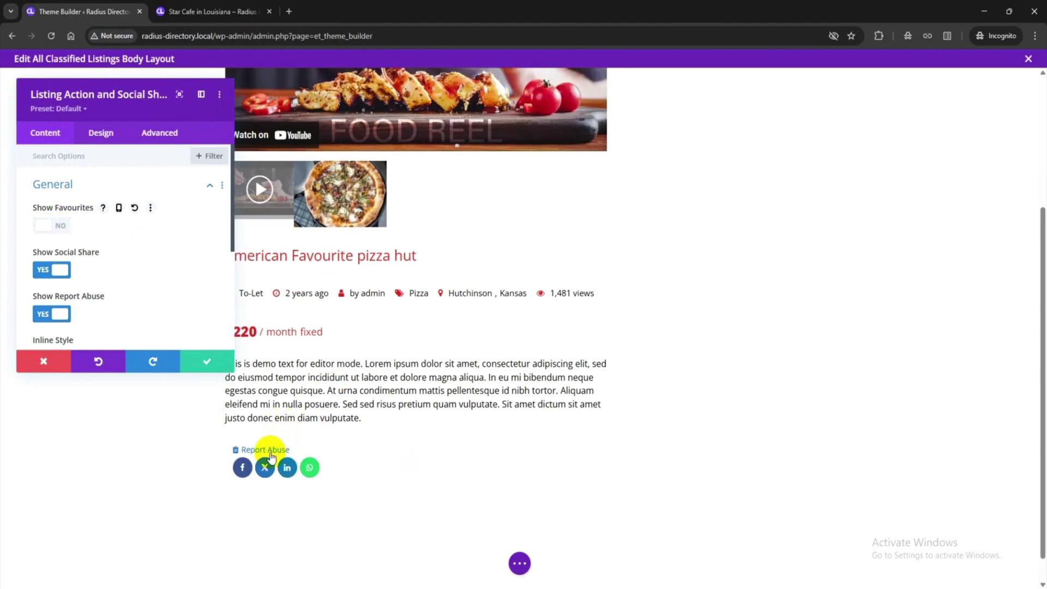
{"action": "left_click", "coordinate": [51, 226]}
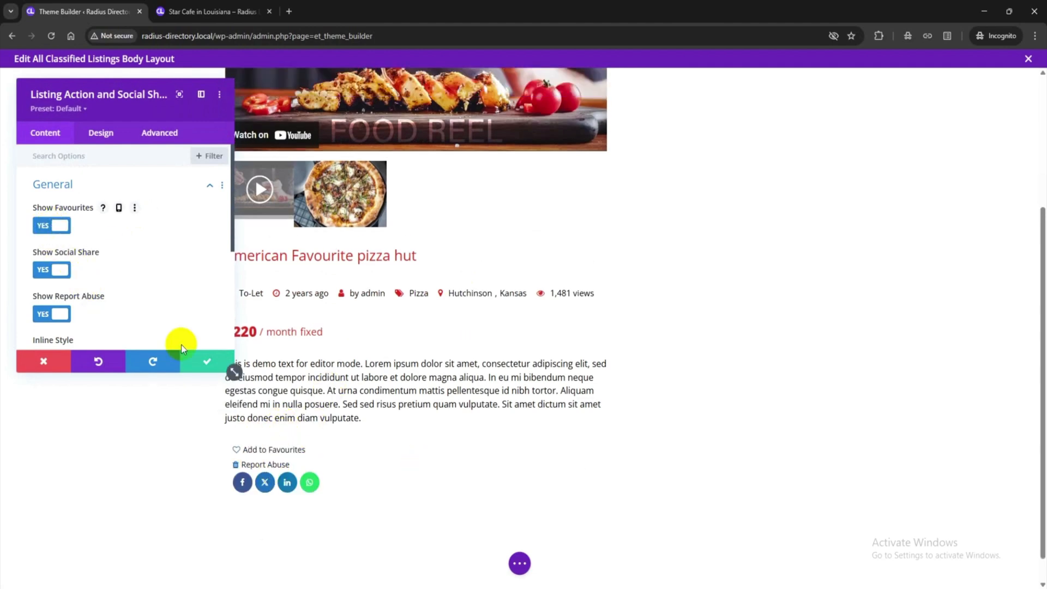
{"action": "left_click", "coordinate": [50, 271]}
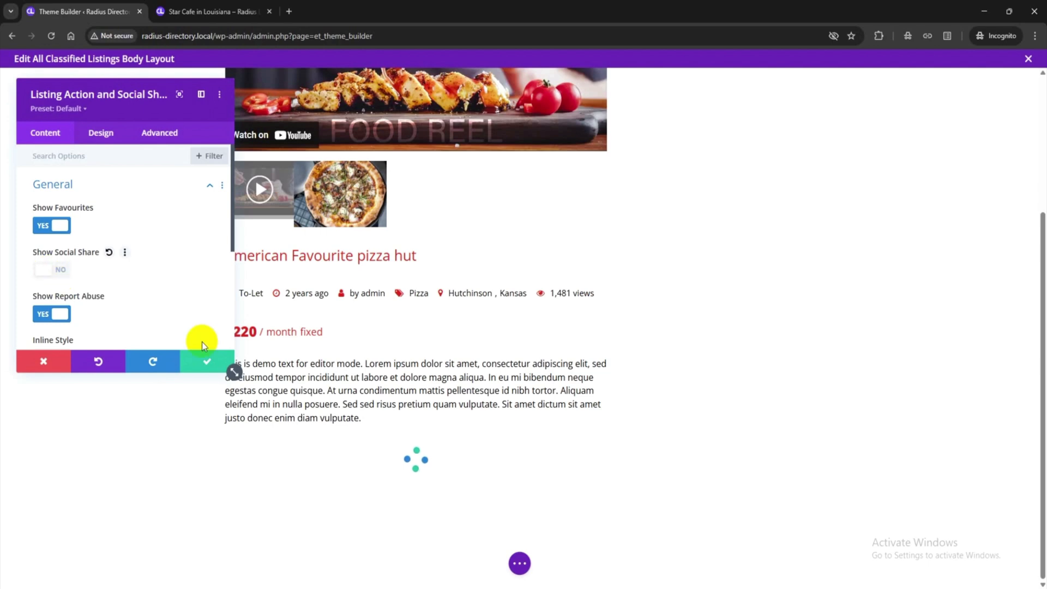
{"action": "left_click", "coordinate": [64, 270]}
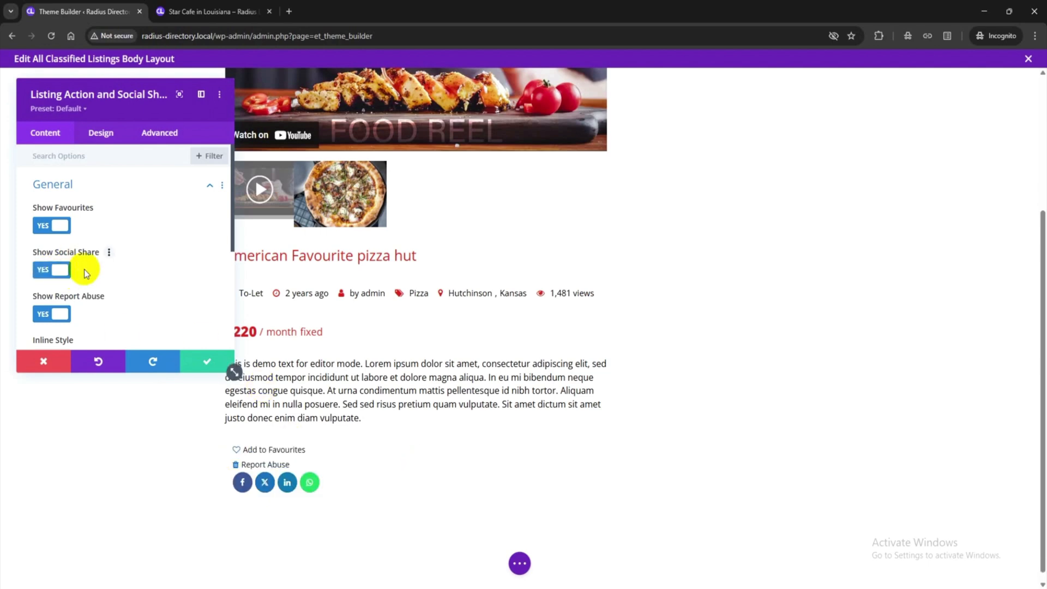
{"action": "left_click", "coordinate": [48, 322]}
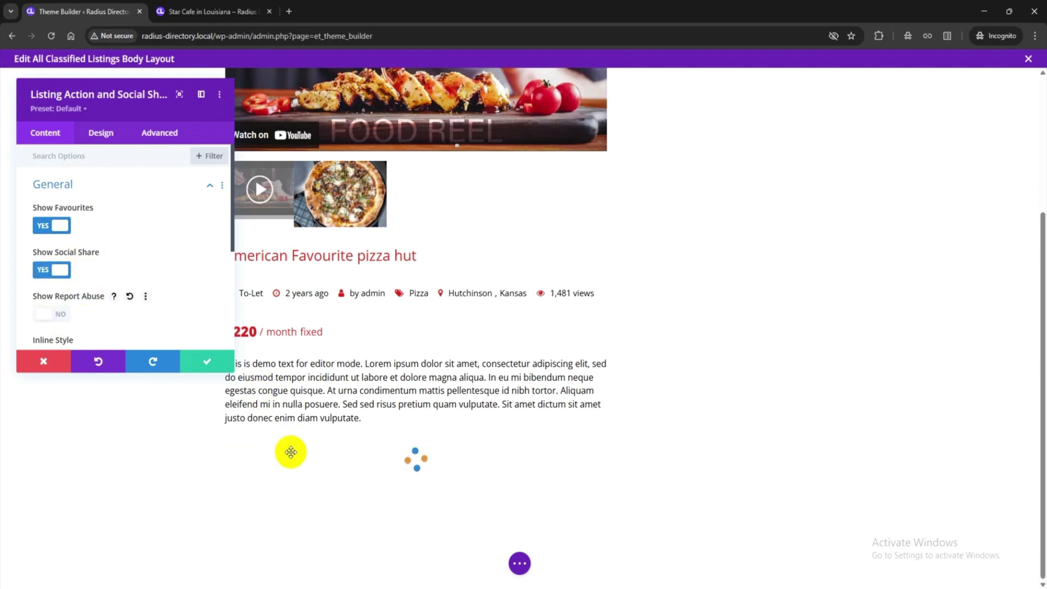
{"action": "left_click", "coordinate": [206, 362]}
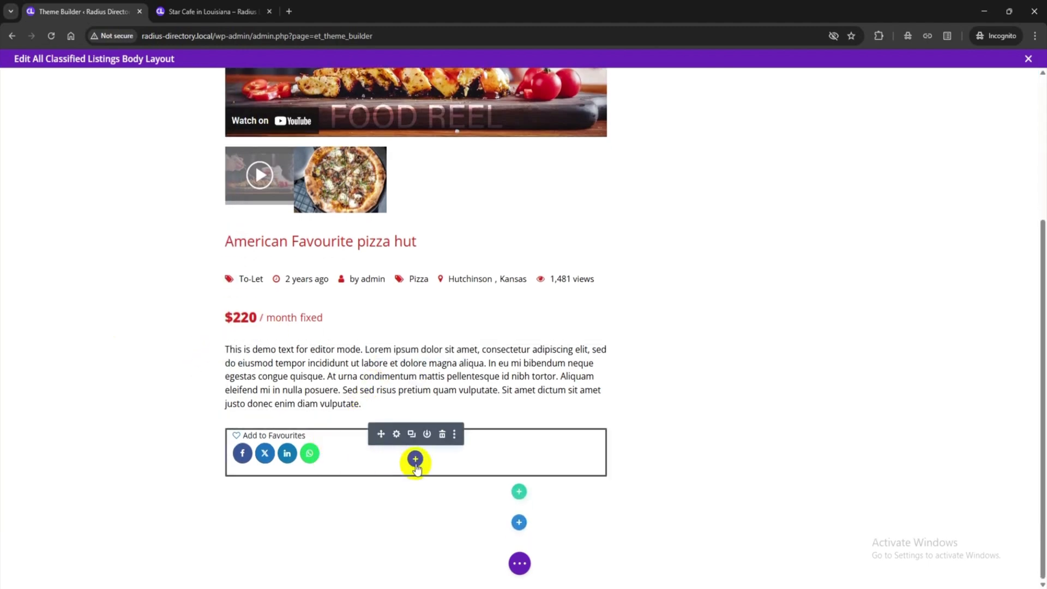
Step: Insert the Listing Map module below the favourites and social share module
{"action": "left_click", "coordinate": [416, 460]}
{"action": "scroll", "coordinate": [427, 338], "scroll_direction": "down", "scroll_amount": 6}
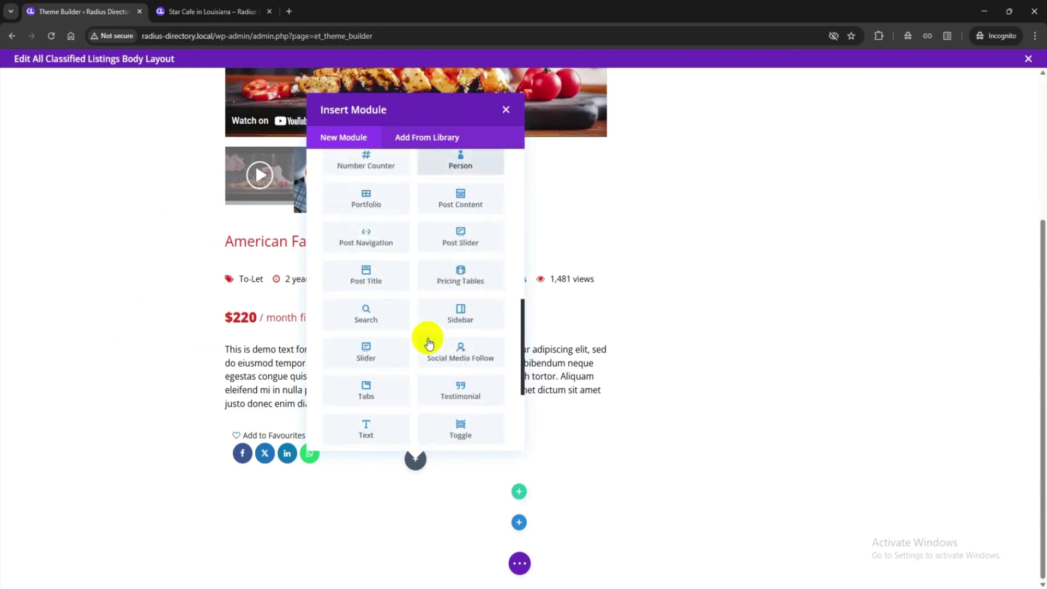
{"action": "scroll", "coordinate": [429, 342], "scroll_direction": "down", "scroll_amount": 10}
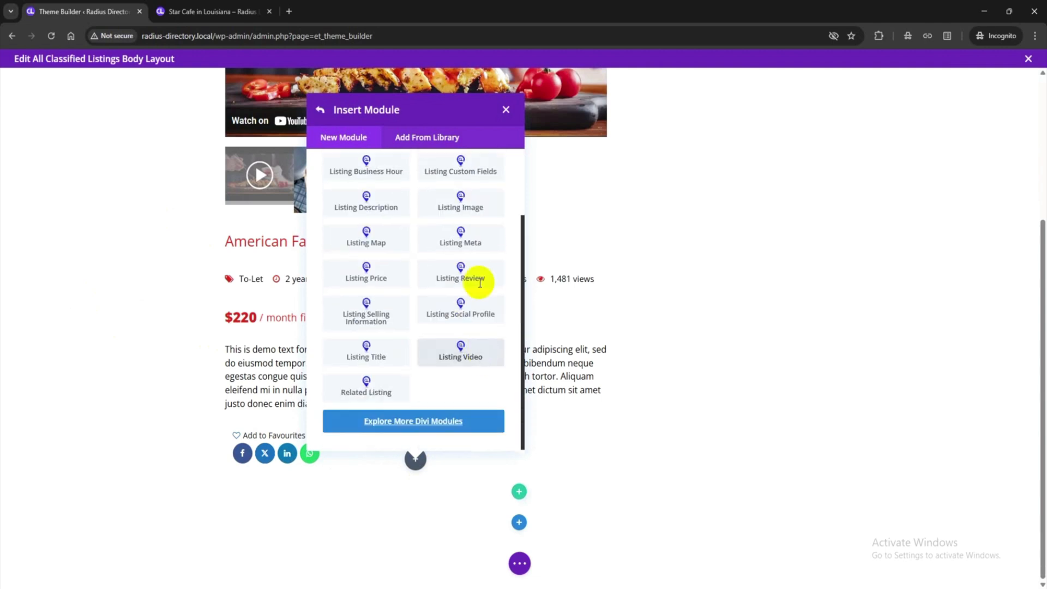
{"action": "left_click", "coordinate": [375, 240]}
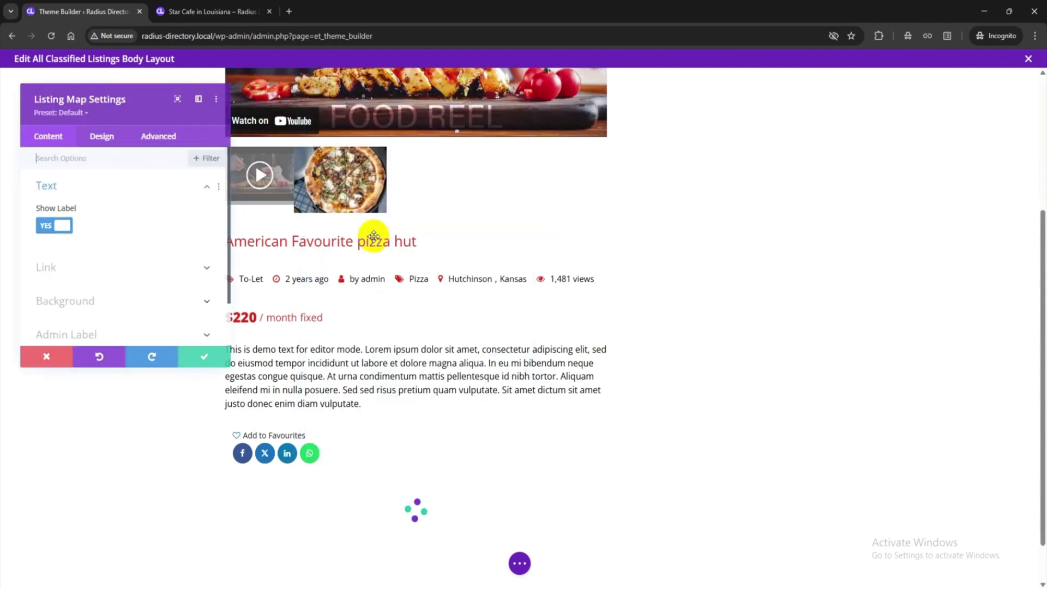
{"action": "scroll", "coordinate": [470, 310], "scroll_direction": "down", "scroll_amount": 6}
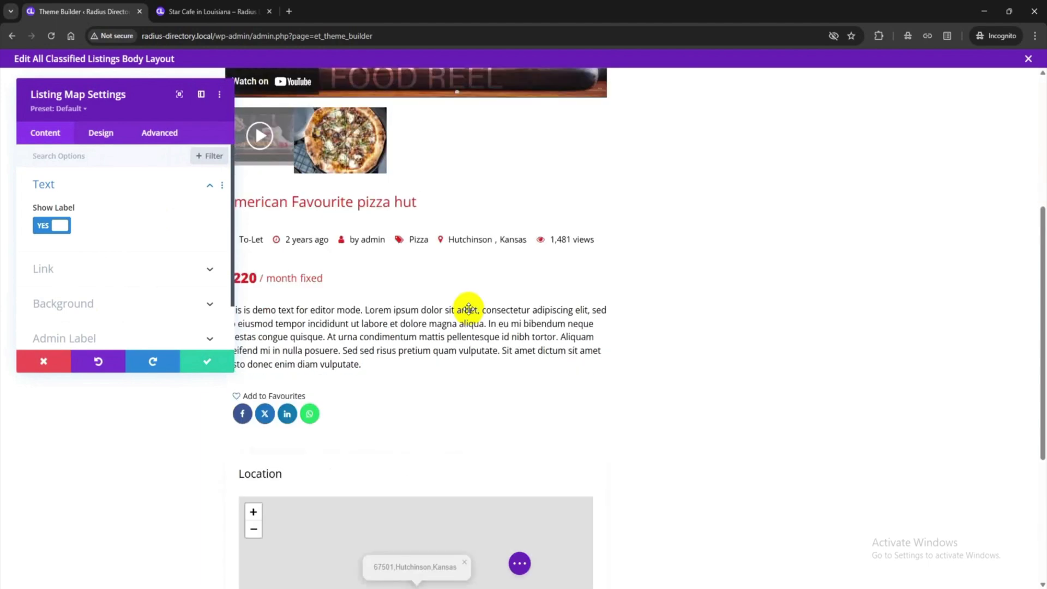
Step: Set the listing map's text alignment to left, trying centre for comparison, and save the module
{"action": "left_click", "coordinate": [96, 134]}
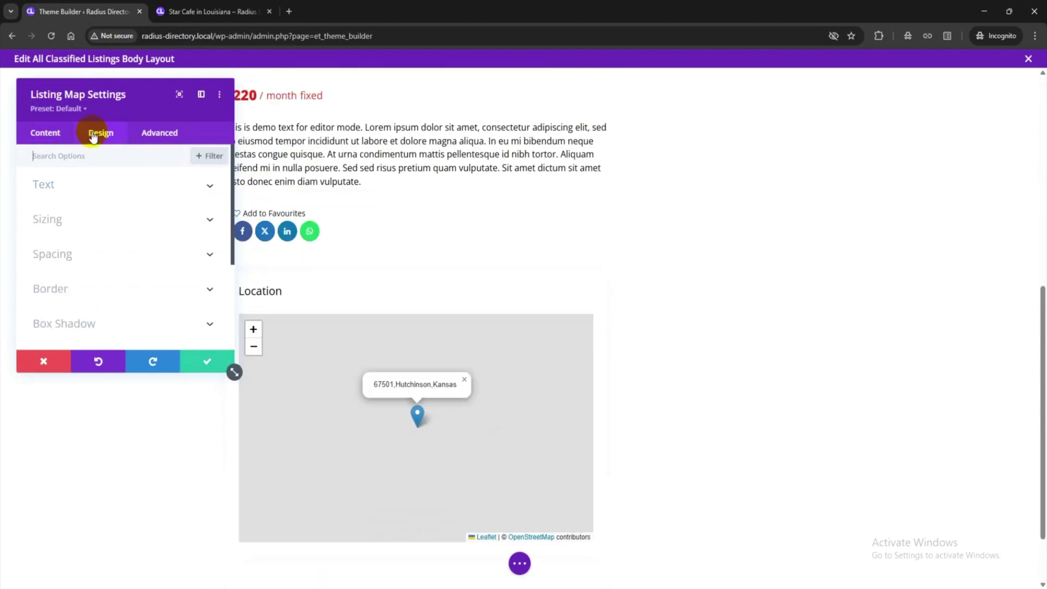
{"action": "left_click", "coordinate": [115, 196]}
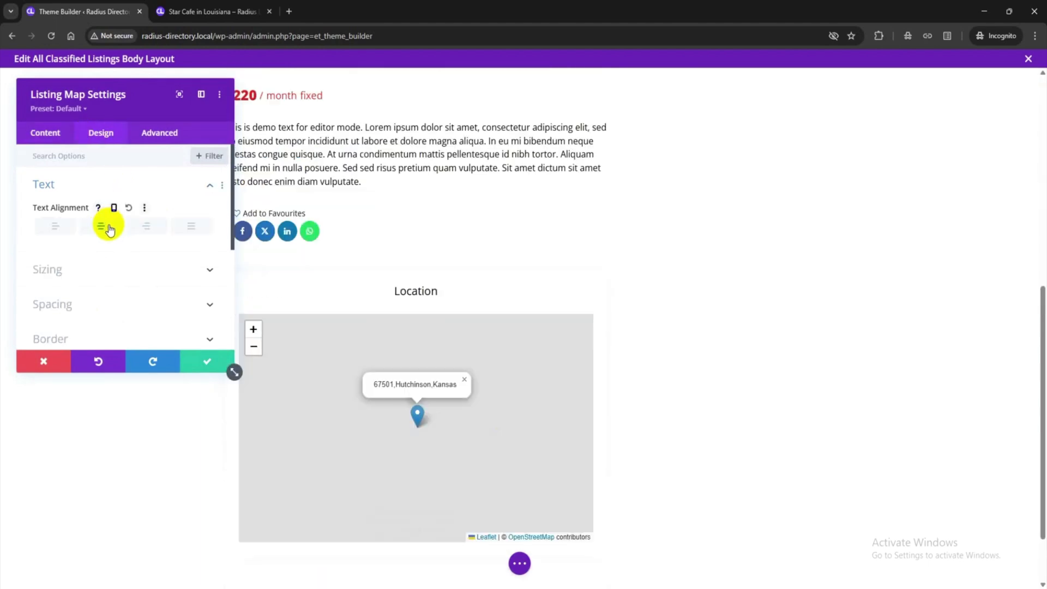
{"action": "left_click", "coordinate": [58, 228]}
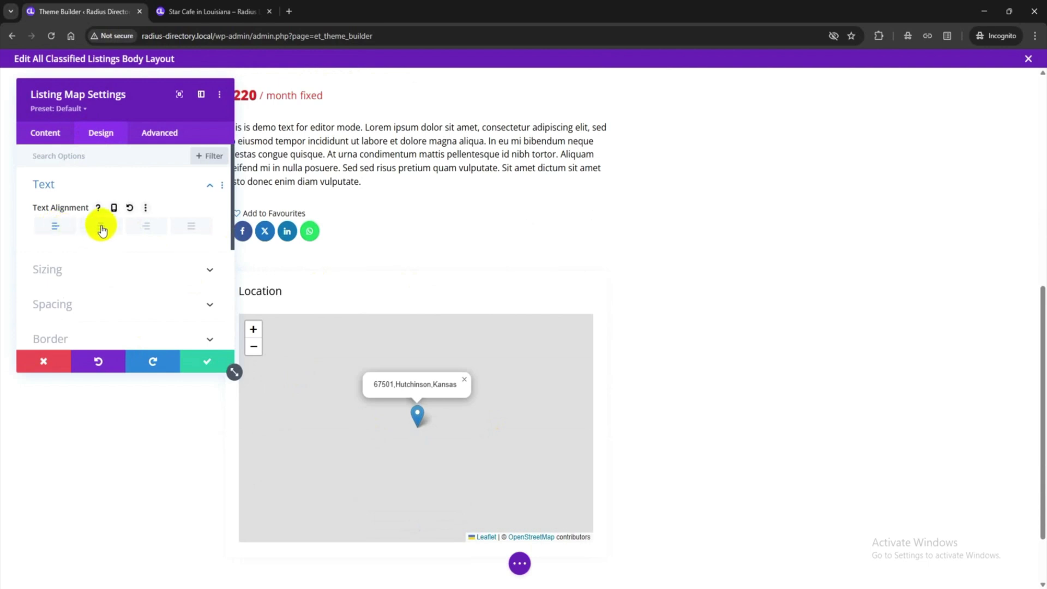
{"action": "left_click", "coordinate": [211, 362]}
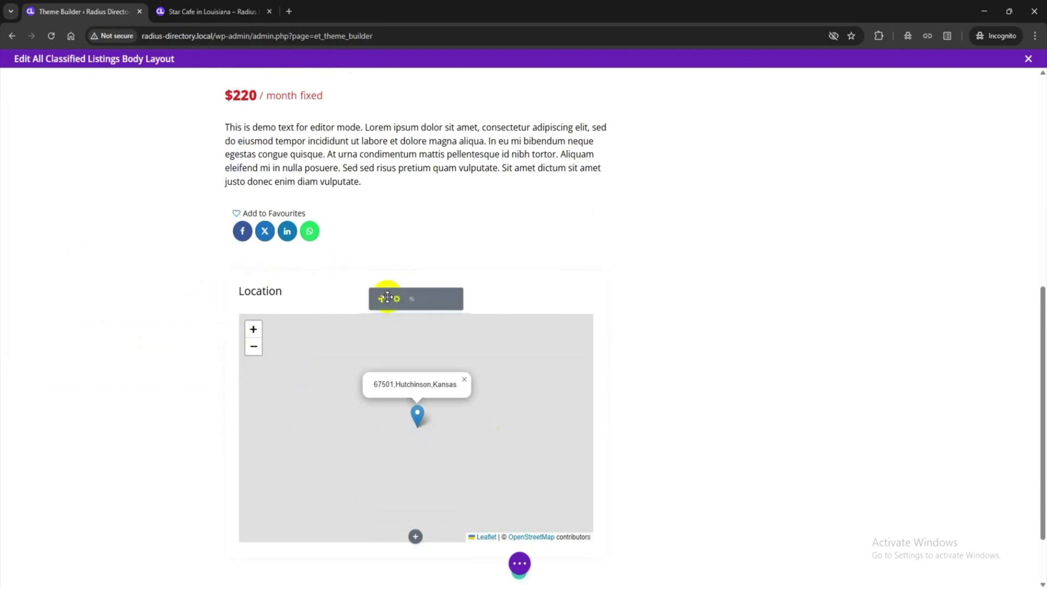
Step: Insert the Listing Business Hour module below the location map and save it with its default settings
{"action": "scroll", "coordinate": [405, 302], "scroll_direction": "down", "scroll_amount": 2}
{"action": "left_click", "coordinate": [415, 460]}
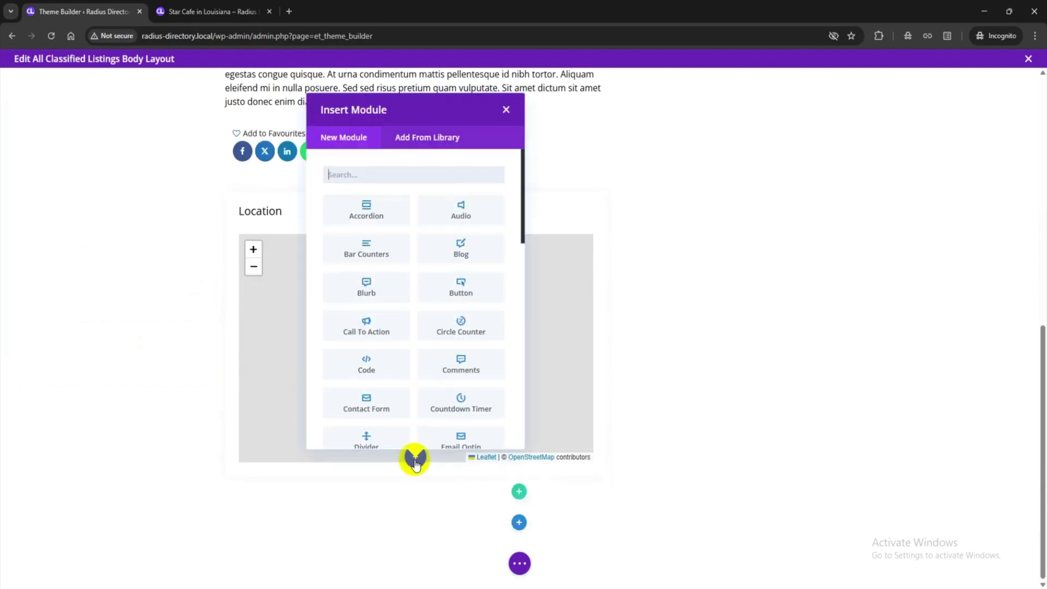
{"action": "scroll", "coordinate": [427, 338], "scroll_direction": "down", "scroll_amount": 5}
{"action": "scroll", "coordinate": [427, 336], "scroll_direction": "down", "scroll_amount": 10}
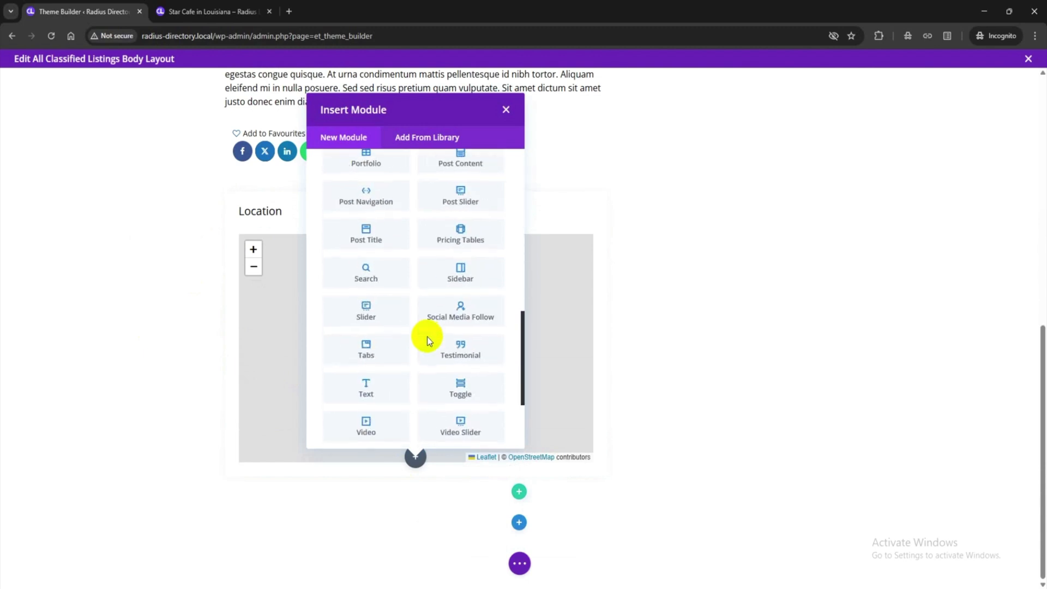
{"action": "left_click", "coordinate": [461, 352]}
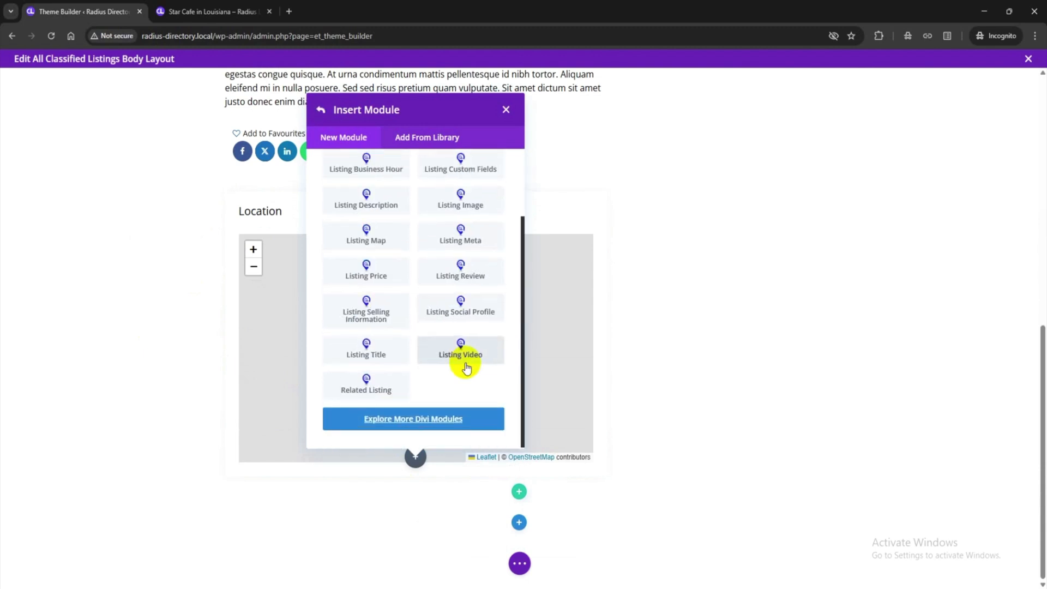
{"action": "left_click", "coordinate": [379, 167]}
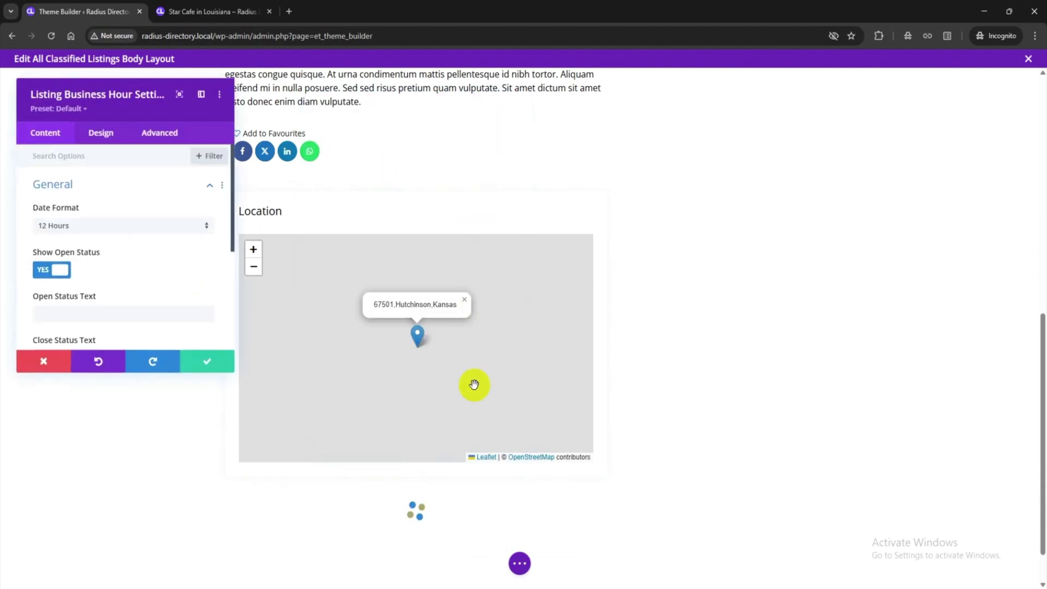
{"action": "scroll", "coordinate": [467, 397], "scroll_direction": "down", "scroll_amount": 5}
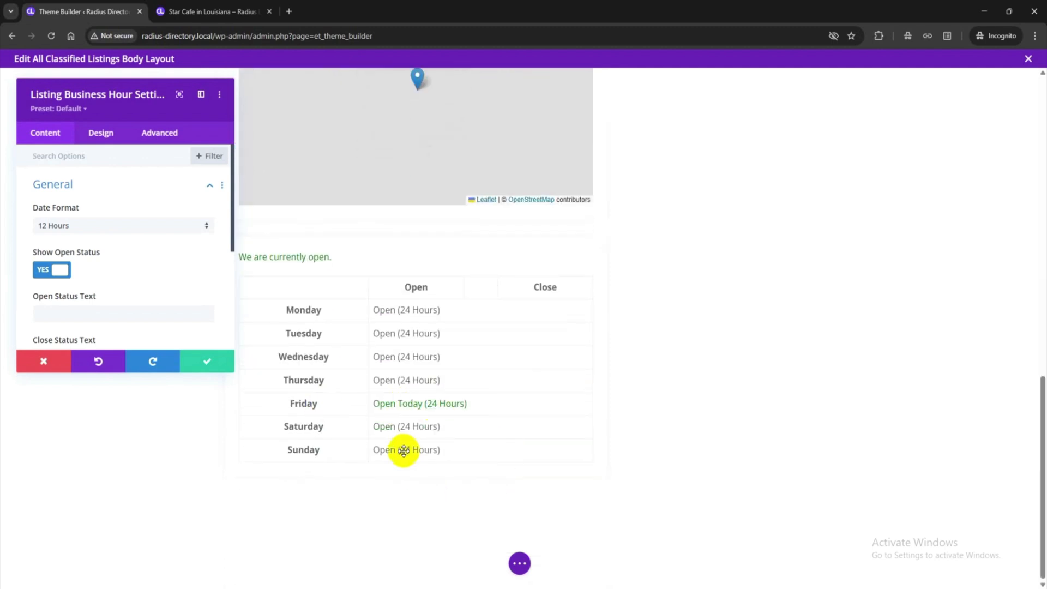
{"action": "left_click", "coordinate": [217, 365]}
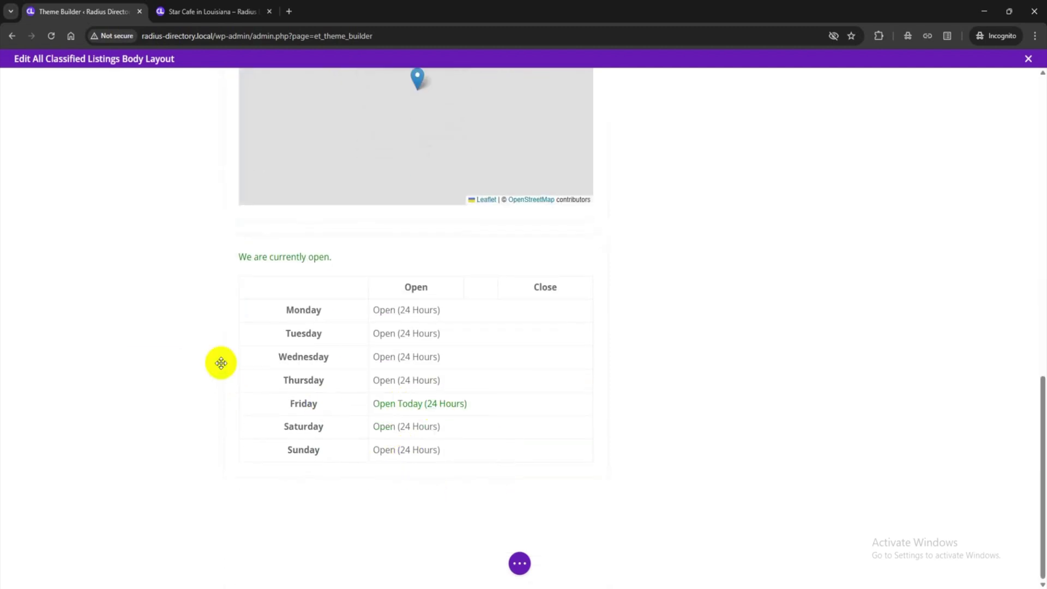
Step: Insert the Related Listing module below the business hours table and save it with its default settings
{"action": "left_click", "coordinate": [415, 458]}
{"action": "scroll", "coordinate": [429, 276], "scroll_direction": "down", "scroll_amount": 10}
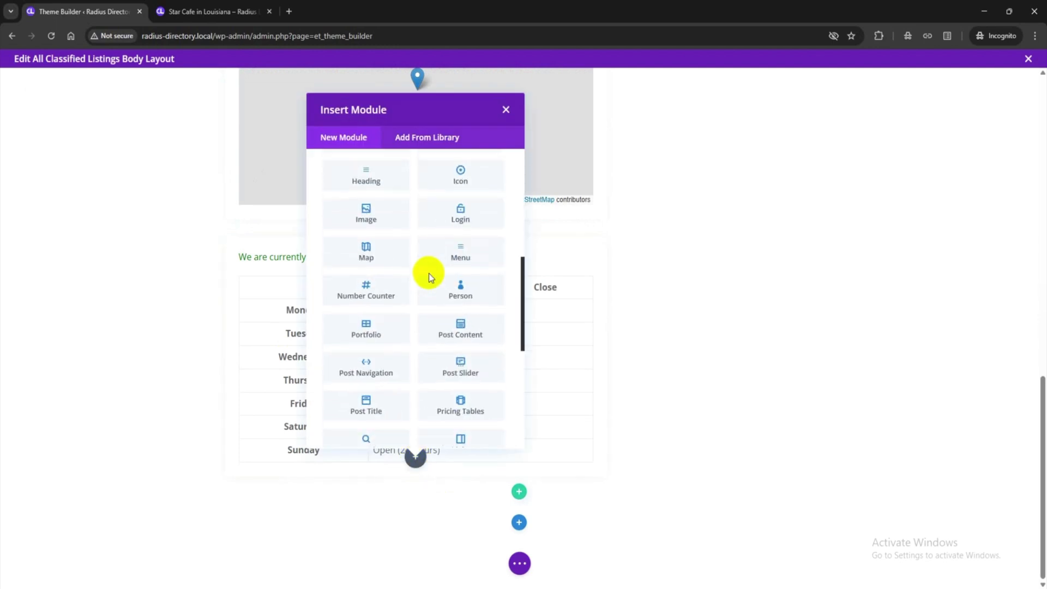
{"action": "left_click", "coordinate": [479, 354]}
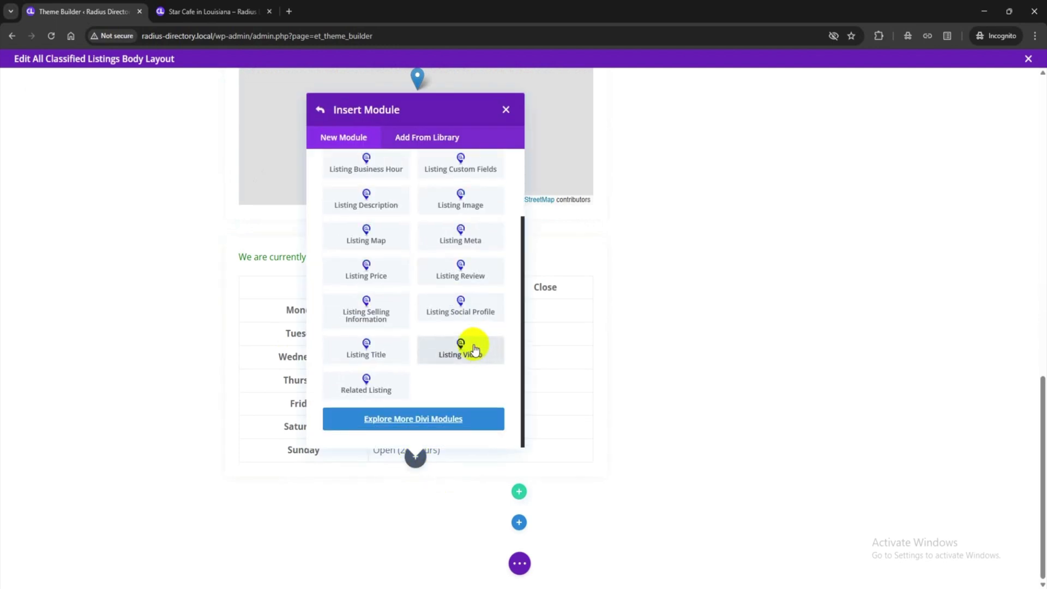
{"action": "left_click", "coordinate": [369, 386]}
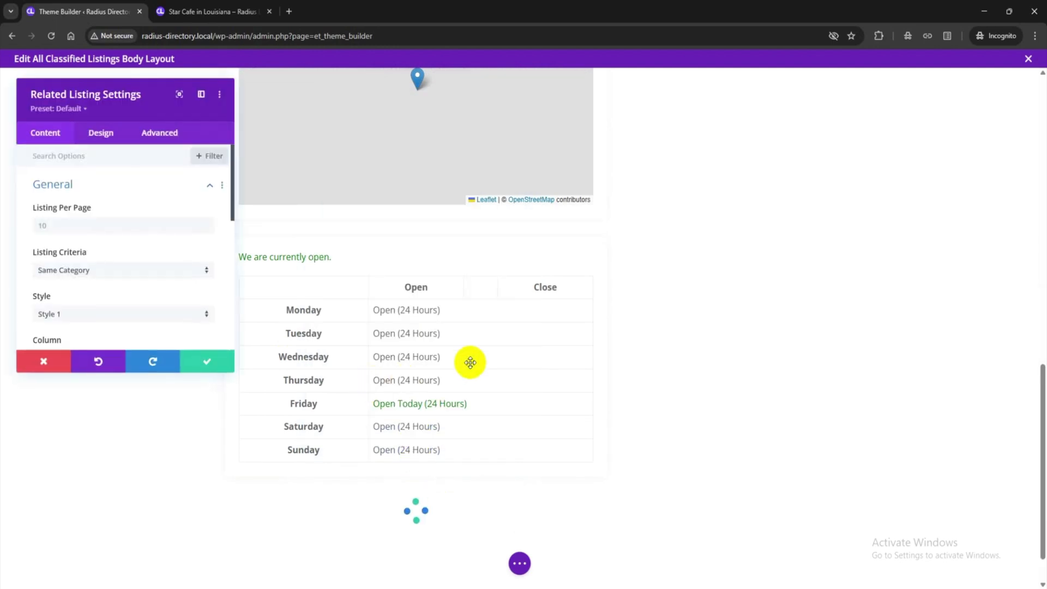
{"action": "scroll", "coordinate": [501, 337], "scroll_direction": "down", "scroll_amount": 1}
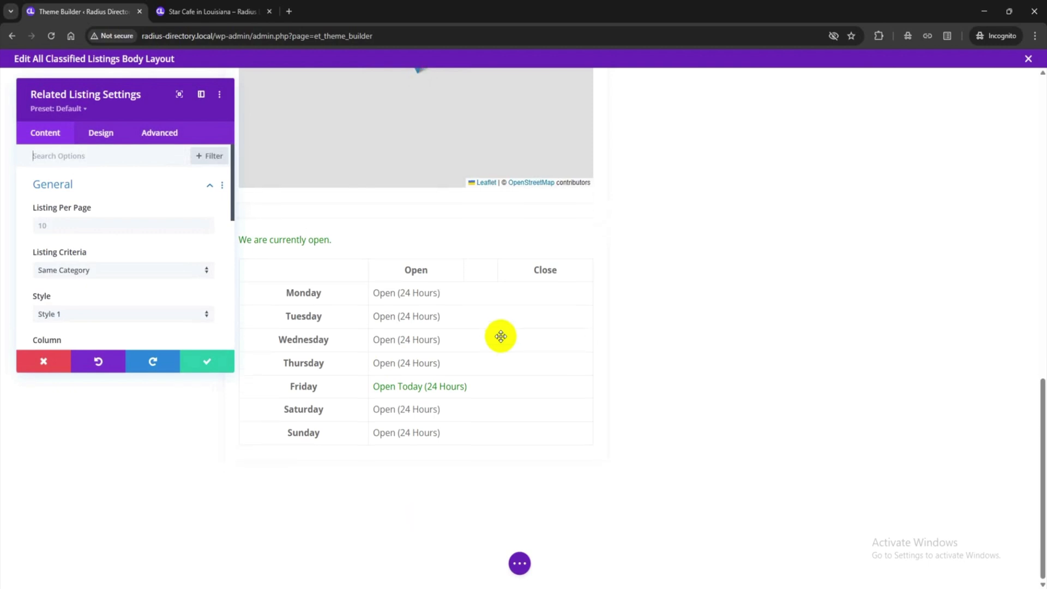
{"action": "left_click", "coordinate": [47, 225]}
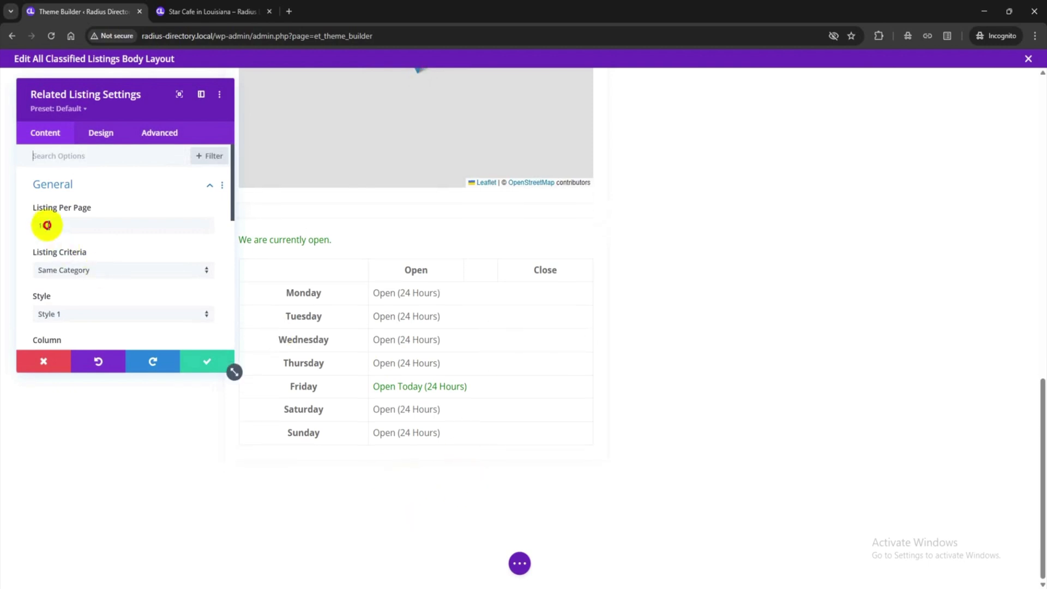
{"action": "left_click", "coordinate": [201, 364]}
{"action": "scroll", "coordinate": [514, 364], "scroll_direction": "up", "scroll_amount": 15}
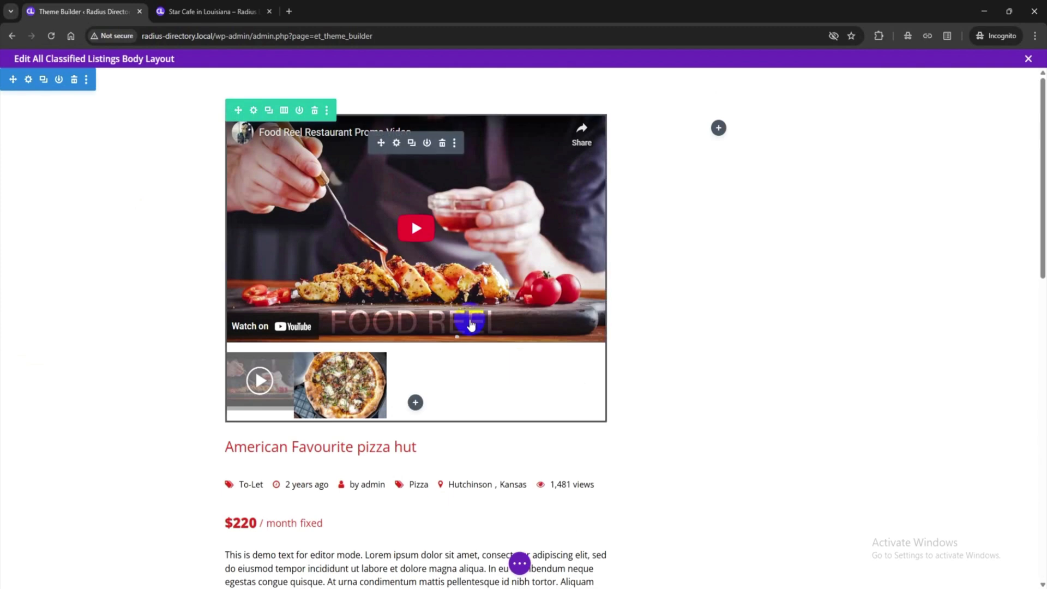
Step: Insert the Listing Selling Information module in the empty second column, trying the author and location display toggles, and save it with both shown
{"action": "left_click", "coordinate": [720, 128]}
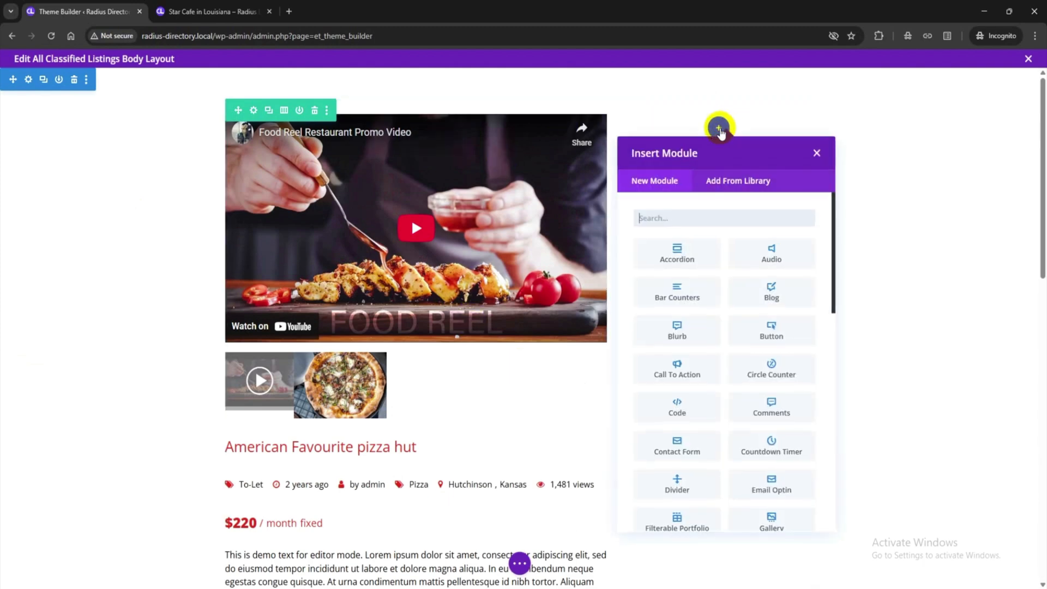
{"action": "scroll", "coordinate": [701, 381], "scroll_direction": "down", "scroll_amount": 10}
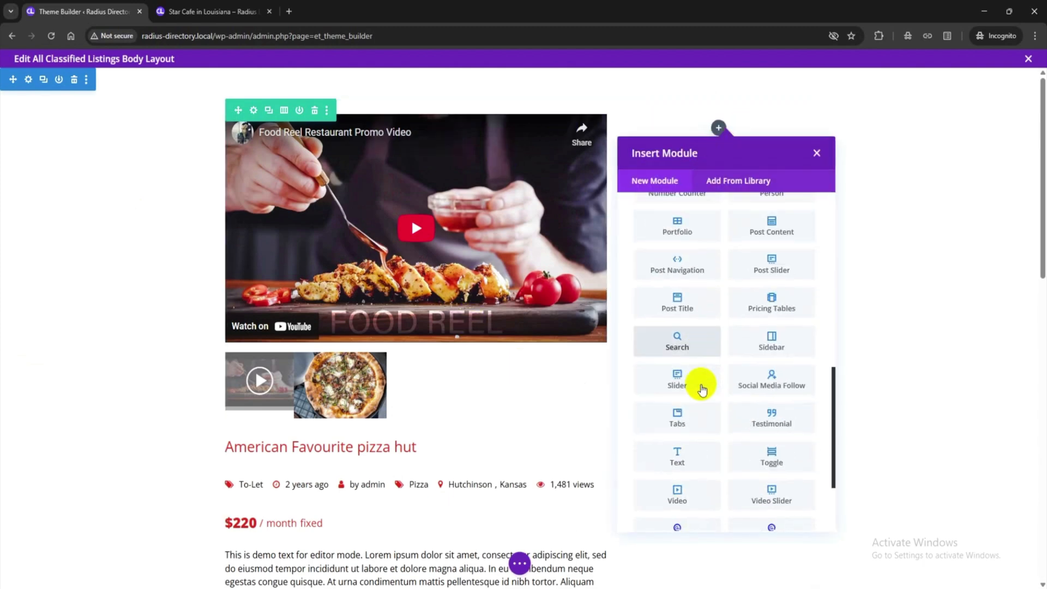
{"action": "left_click", "coordinate": [772, 417]}
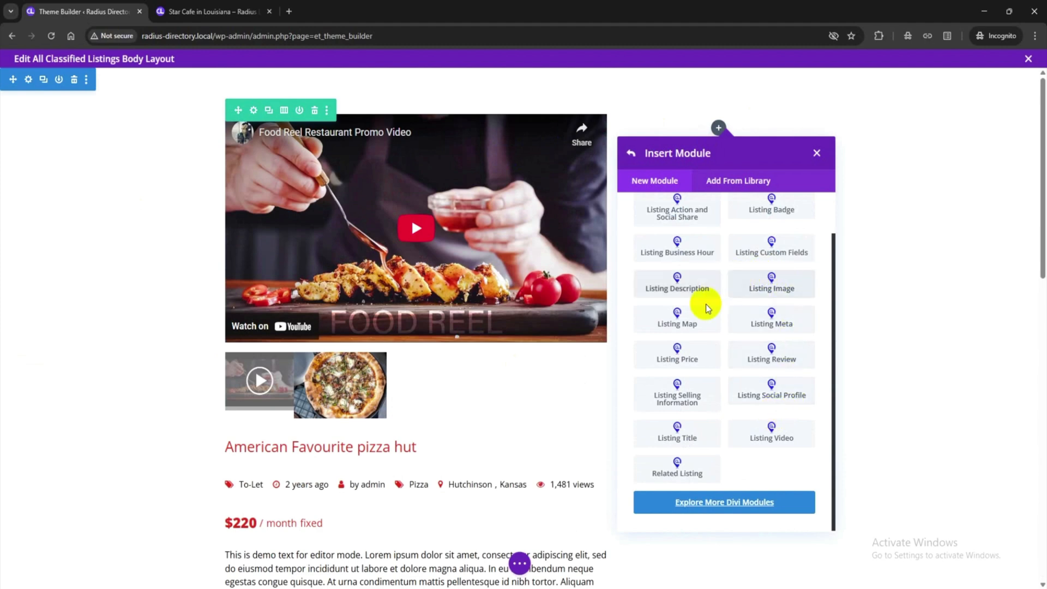
{"action": "left_click", "coordinate": [681, 402]}
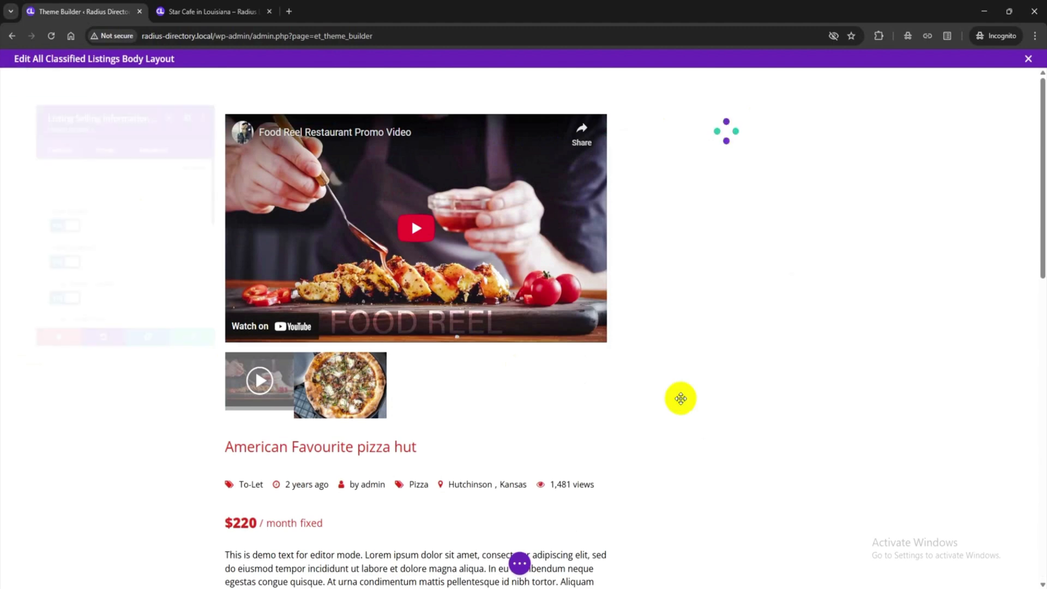
{"action": "left_click", "coordinate": [45, 228]}
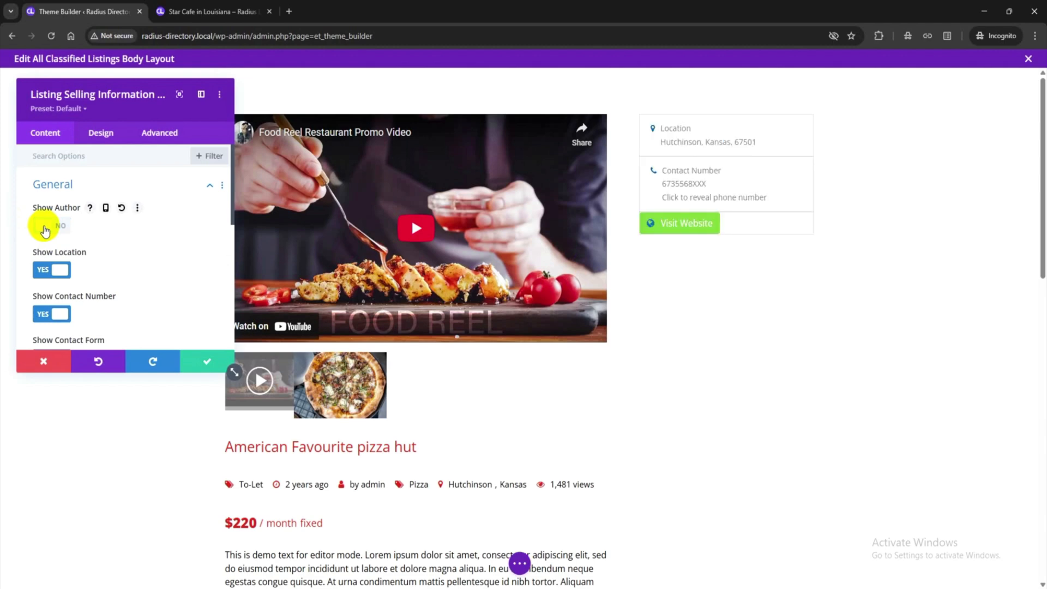
{"action": "left_click", "coordinate": [49, 269]}
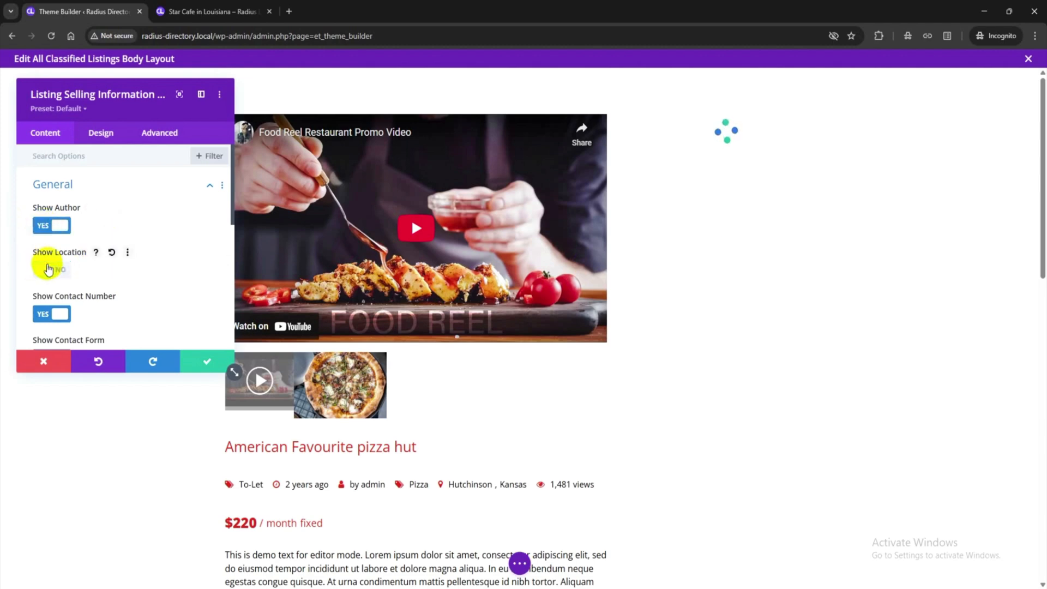
{"action": "left_click", "coordinate": [49, 269]}
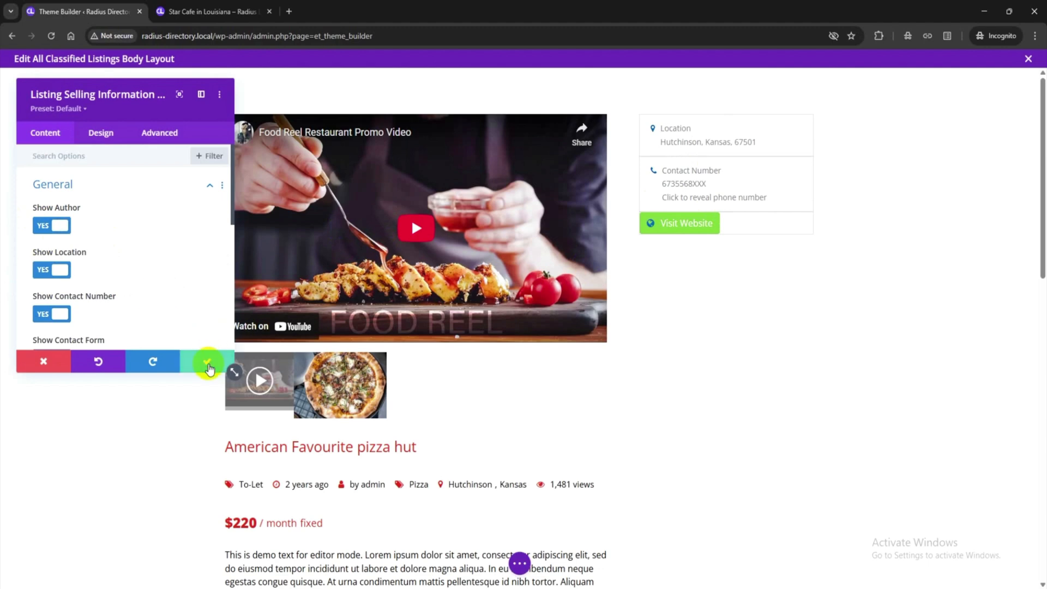
{"action": "left_click", "coordinate": [209, 366]}
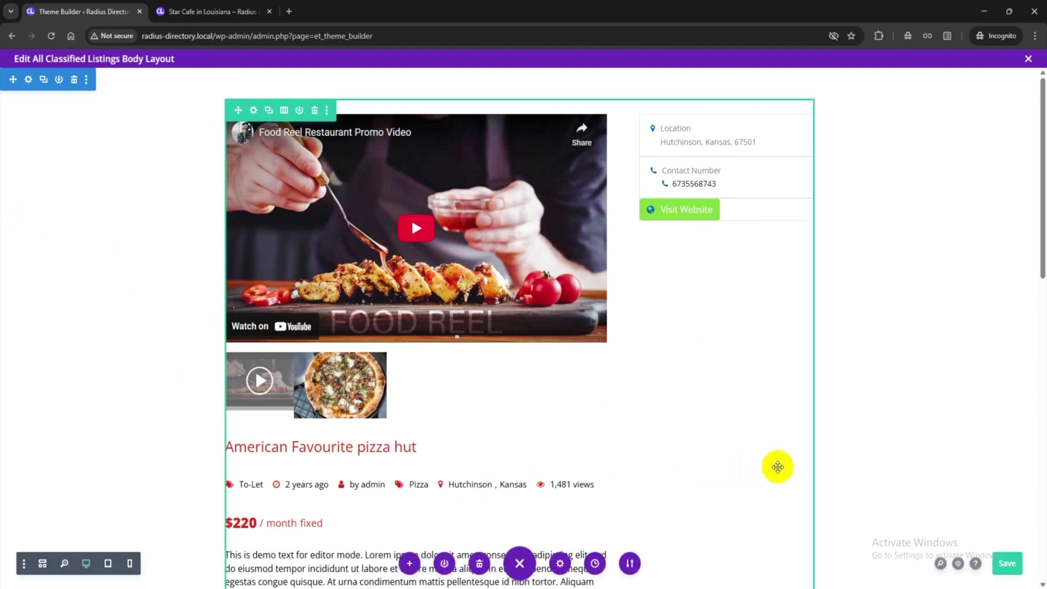
Step: Save the body layout and reload the Star Cafe in Louisiana listing to review the whole page with the new template
{"action": "left_click", "coordinate": [1009, 565]}
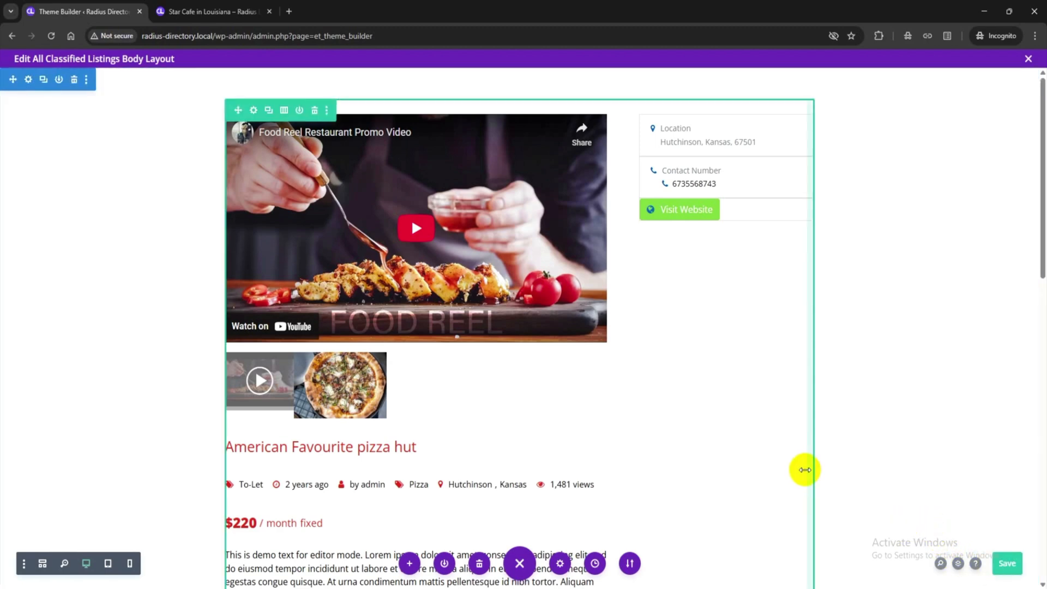
{"action": "left_click", "coordinate": [266, 5]}
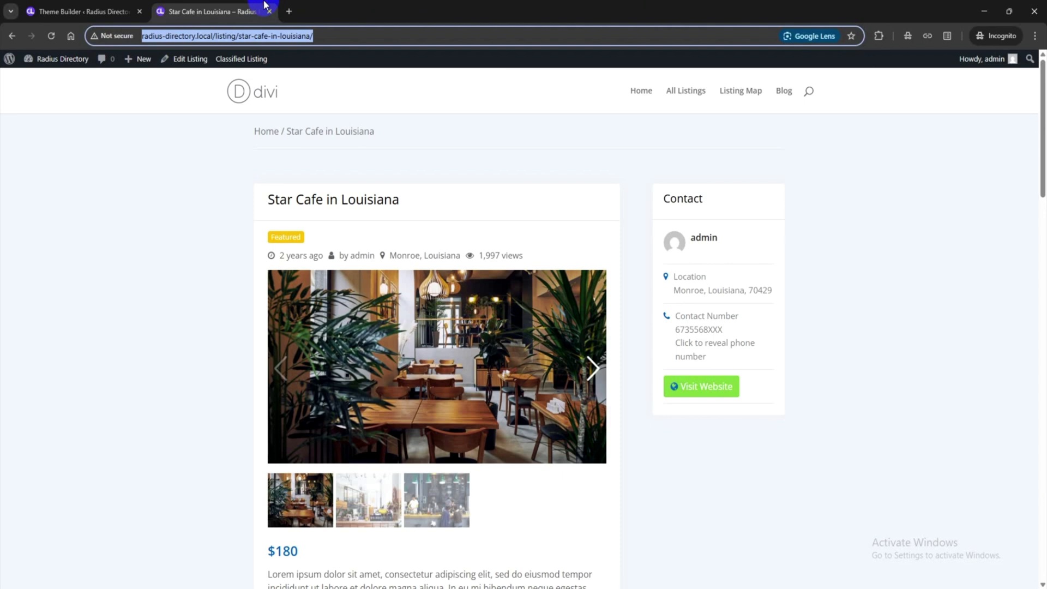
{"action": "left_click", "coordinate": [924, 446]}
{"action": "left_click", "coordinate": [52, 36]}
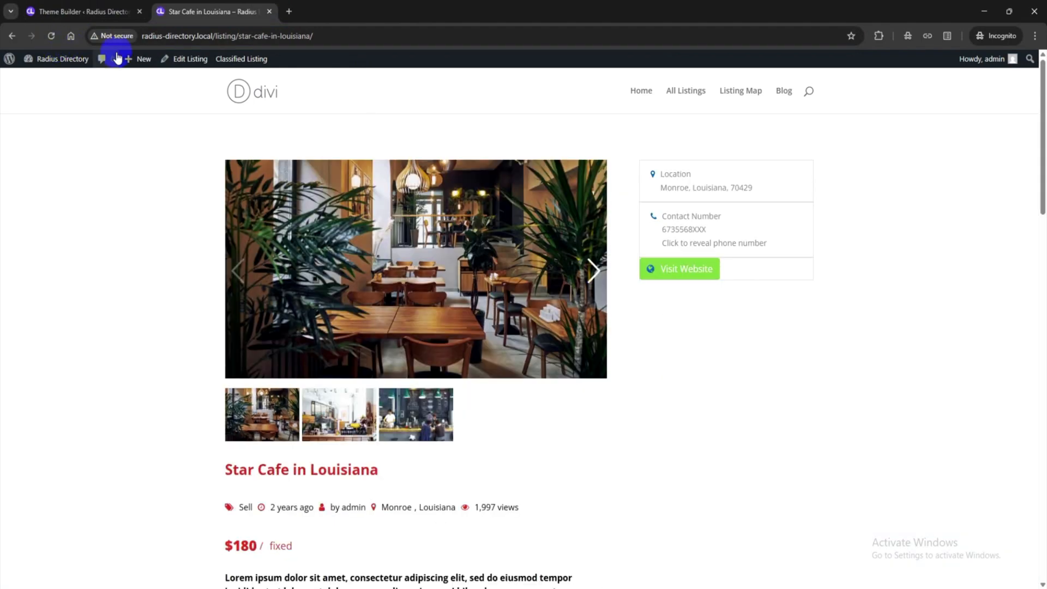
{"action": "scroll", "coordinate": [419, 264], "scroll_direction": "down", "scroll_amount": 6}
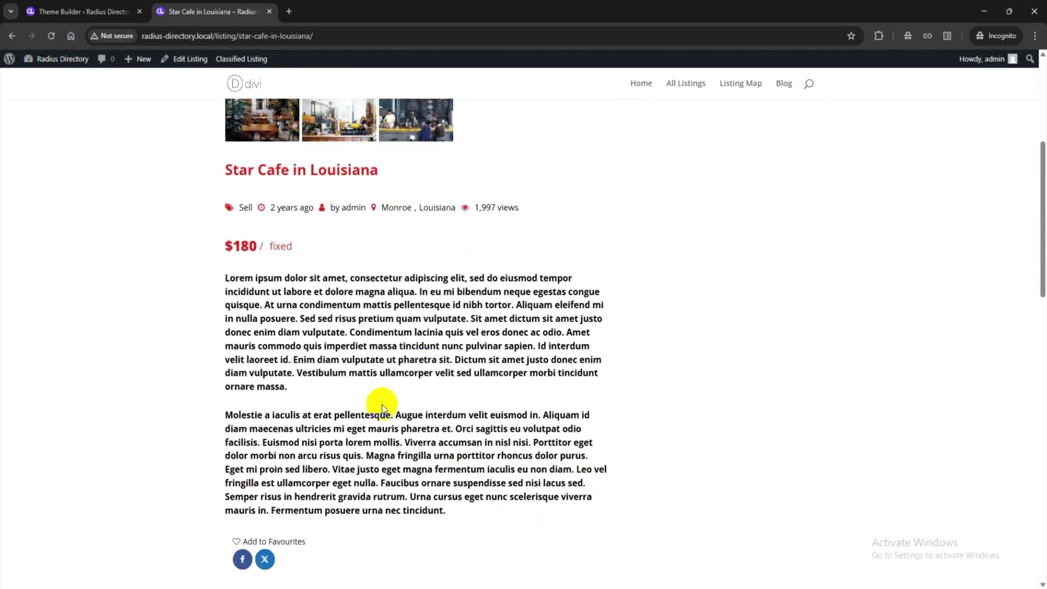
{"action": "scroll", "coordinate": [360, 422], "scroll_direction": "down", "scroll_amount": 11}
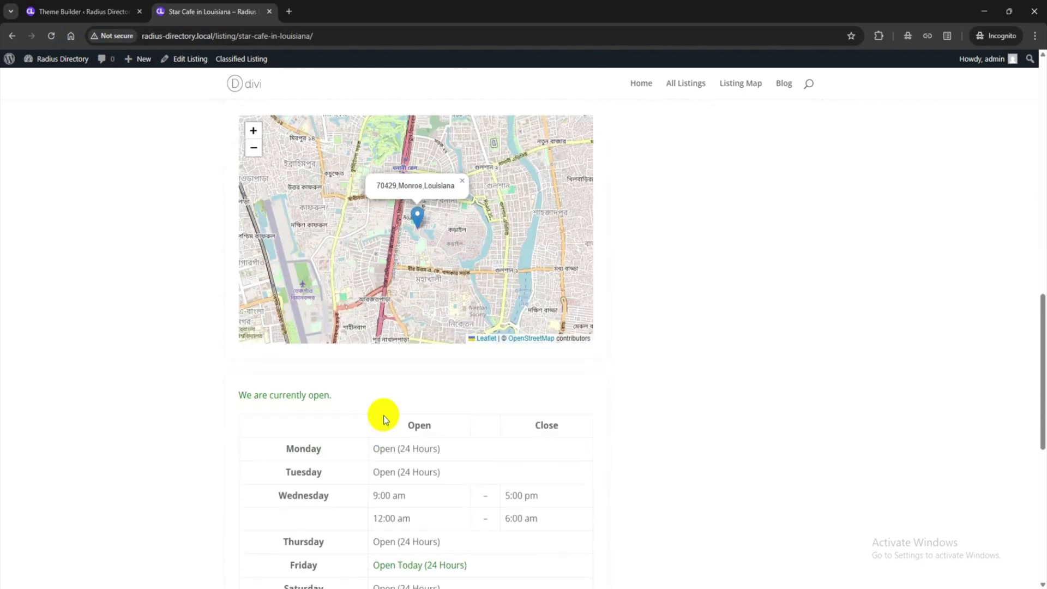
{"action": "scroll", "coordinate": [364, 417], "scroll_direction": "down", "scroll_amount": 5}
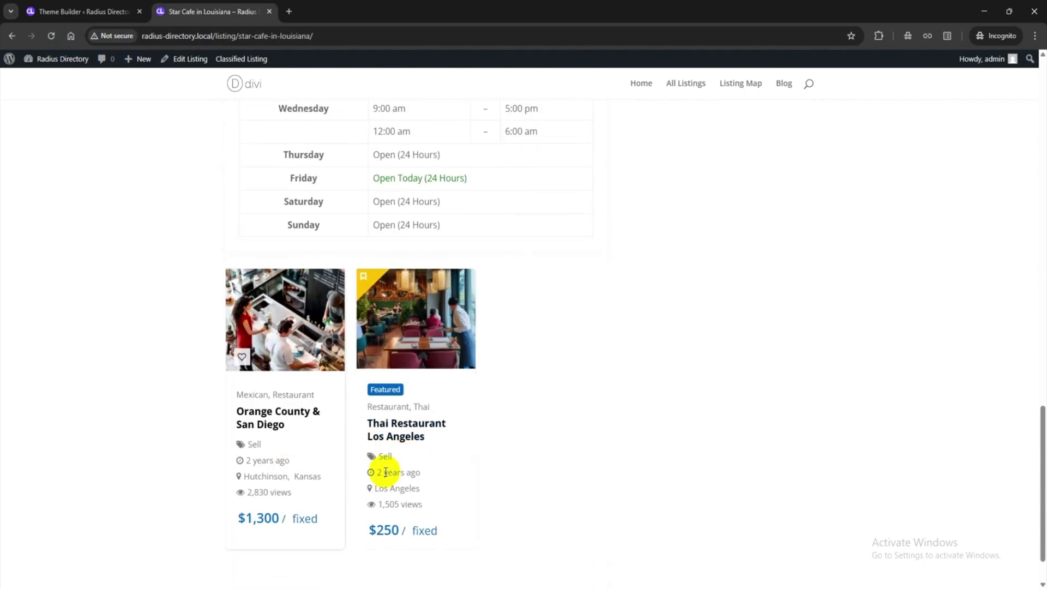
{"action": "scroll", "coordinate": [573, 465], "scroll_direction": "up", "scroll_amount": 4}
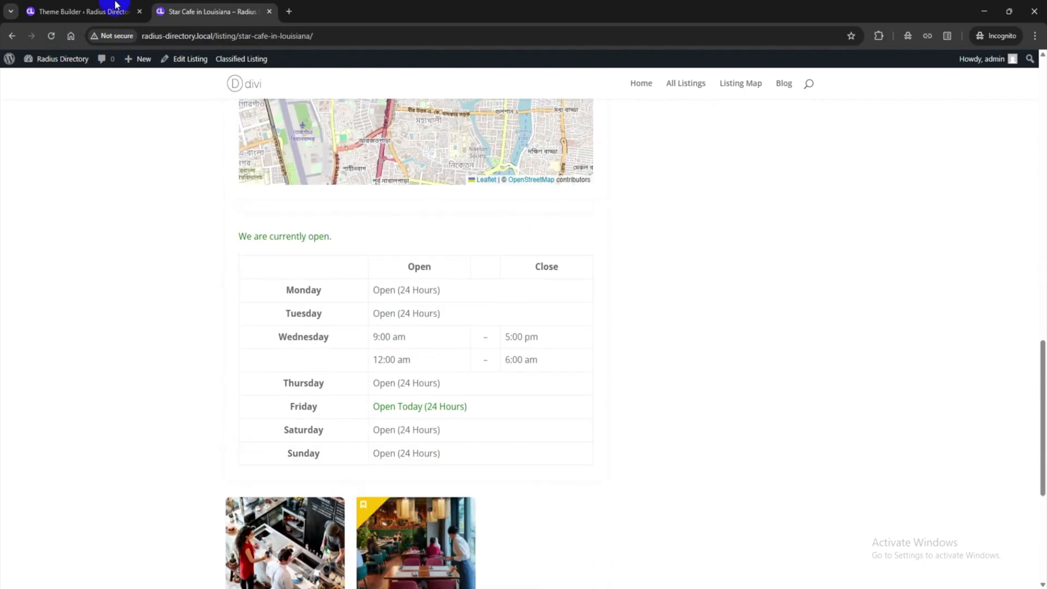
Step: Set the Related Listing module below the business hours to 3 listings per page and save the layout
{"action": "left_click", "coordinate": [55, 5]}
{"action": "scroll", "coordinate": [440, 391], "scroll_direction": "down", "scroll_amount": 14}
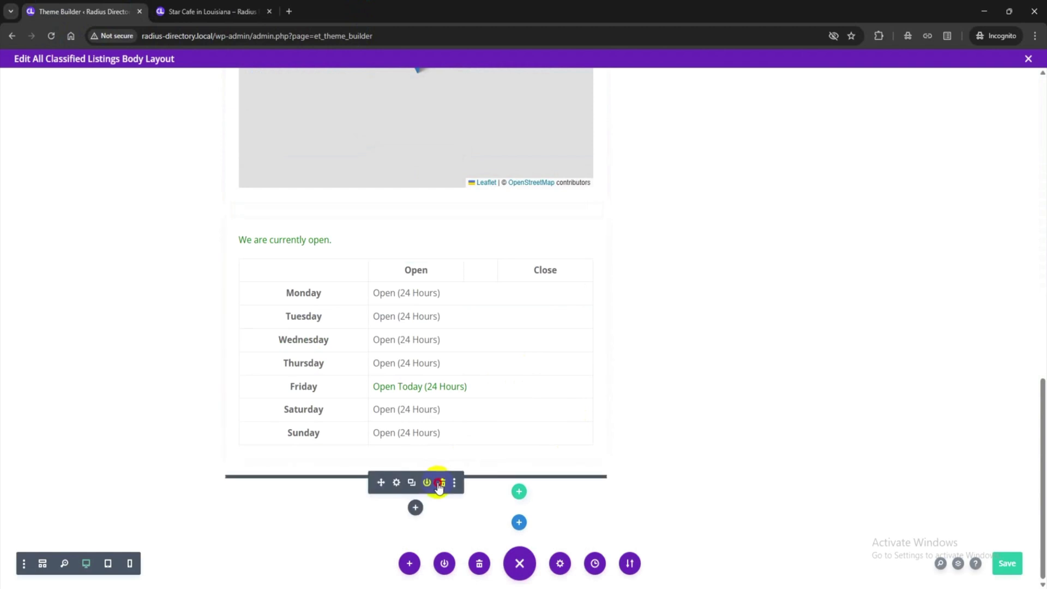
{"action": "left_click", "coordinate": [481, 479]}
{"action": "left_click", "coordinate": [43, 226]}
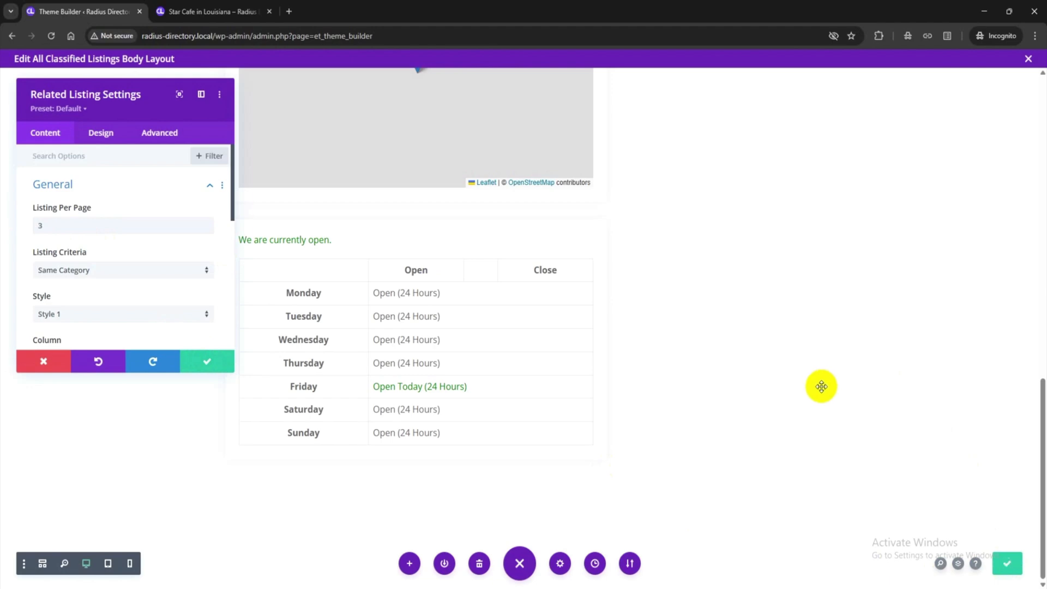
Step: Reload the Star Cafe in Louisiana page and review its related listings and the rest of the layout
{"action": "left_click", "coordinate": [193, 6]}
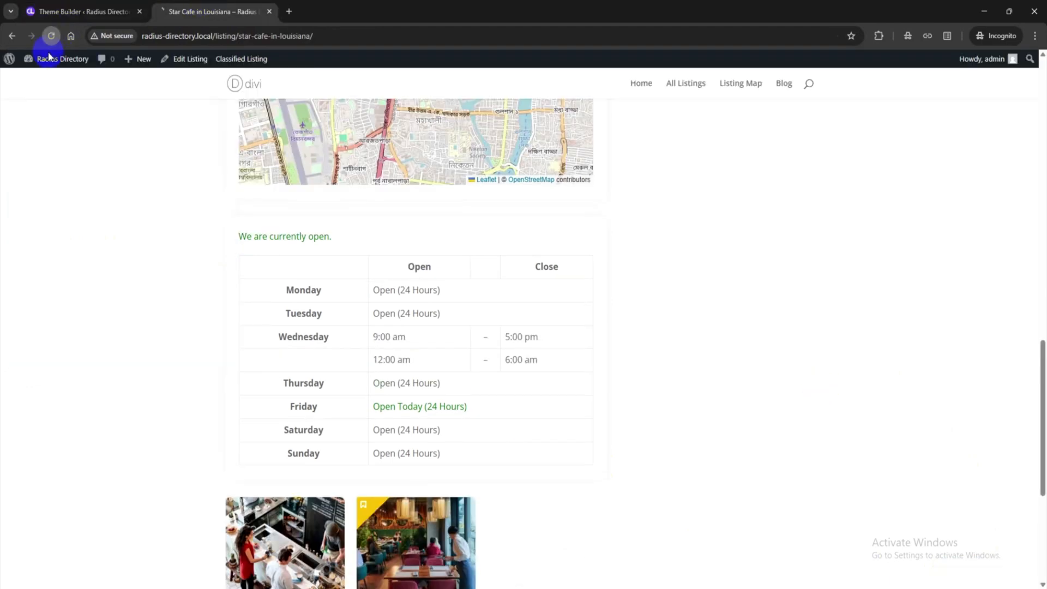
{"action": "scroll", "coordinate": [310, 393], "scroll_direction": "down", "scroll_amount": 3}
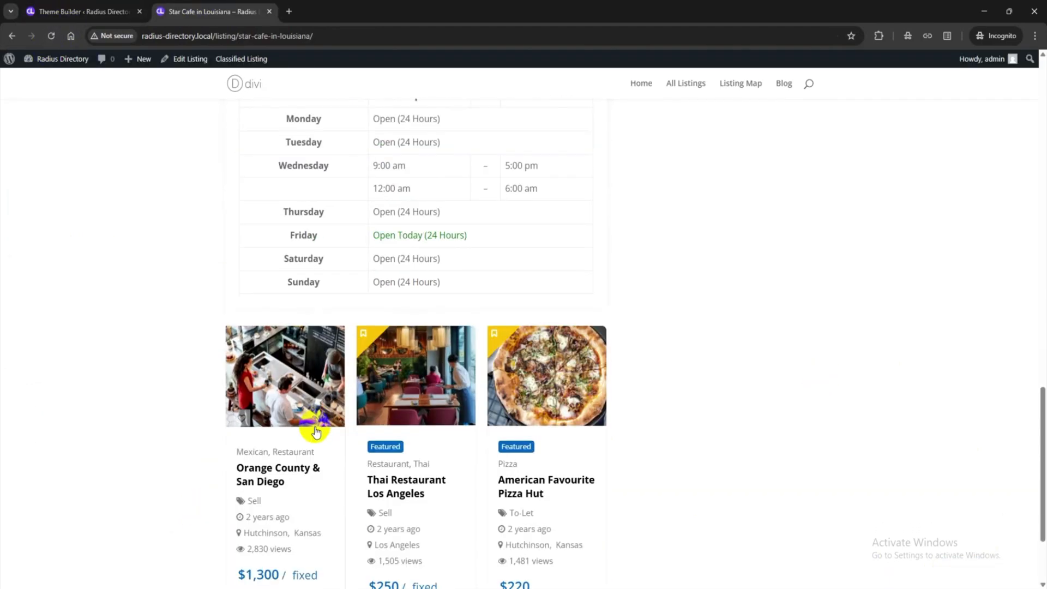
{"action": "scroll", "coordinate": [472, 493], "scroll_direction": "down", "scroll_amount": 2}
{"action": "scroll", "coordinate": [484, 514], "scroll_direction": "up", "scroll_amount": 15}
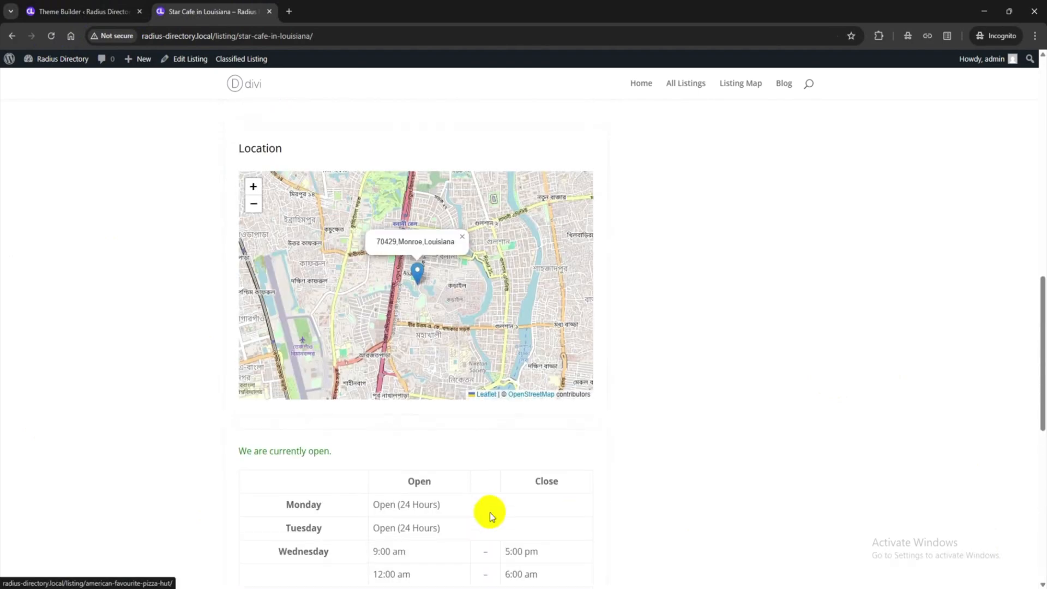
{"action": "scroll", "coordinate": [490, 512], "scroll_direction": "up", "scroll_amount": 5}
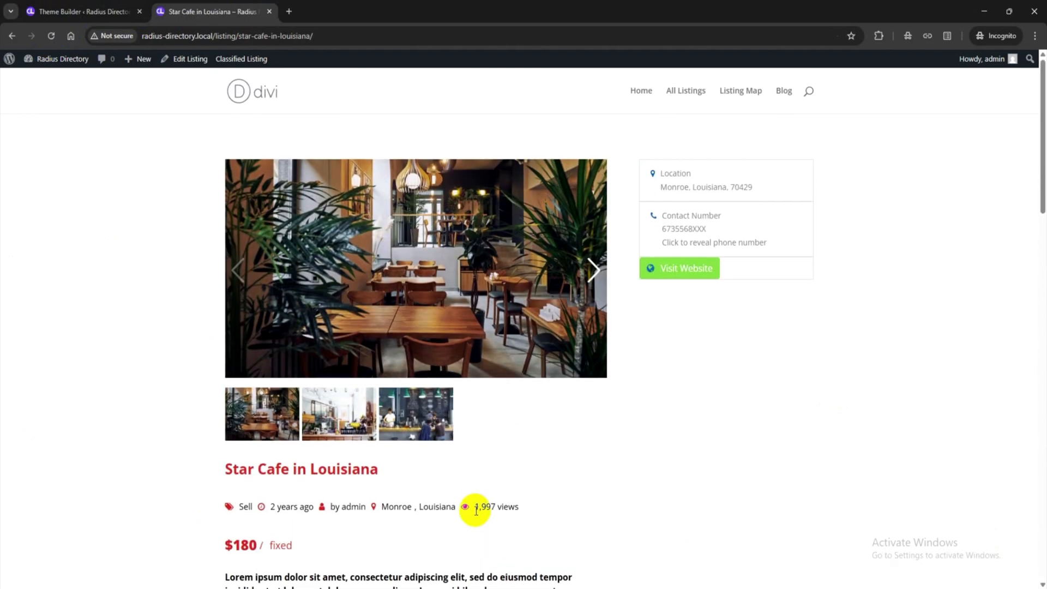
Step: Open the Mexican Food in Chicago listing from the All Listings page and examine its template, especially the description text
{"action": "left_click", "coordinate": [694, 92]}
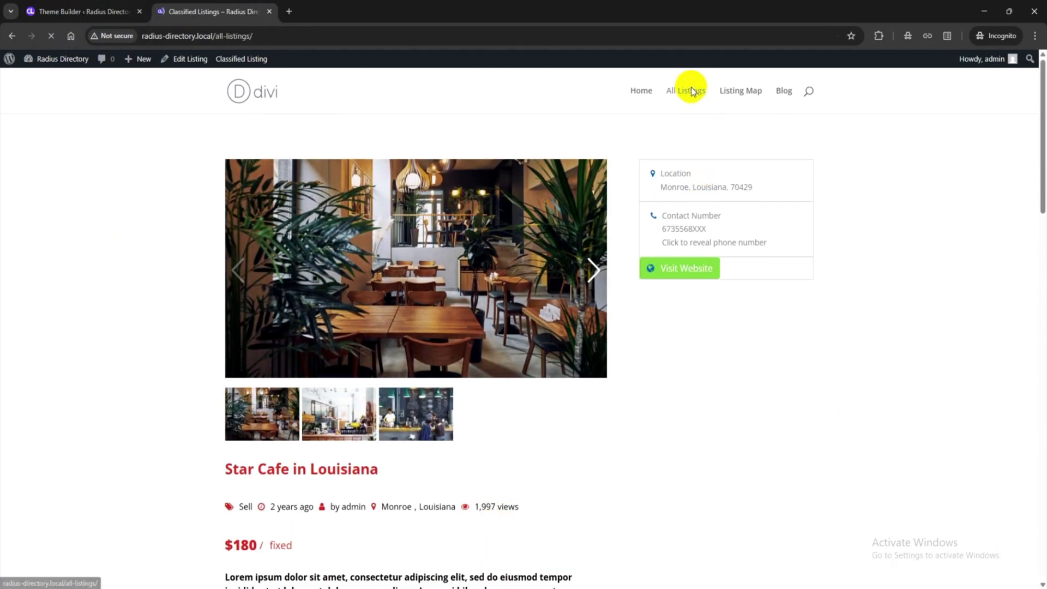
{"action": "scroll", "coordinate": [561, 297], "scroll_direction": "down", "scroll_amount": 5}
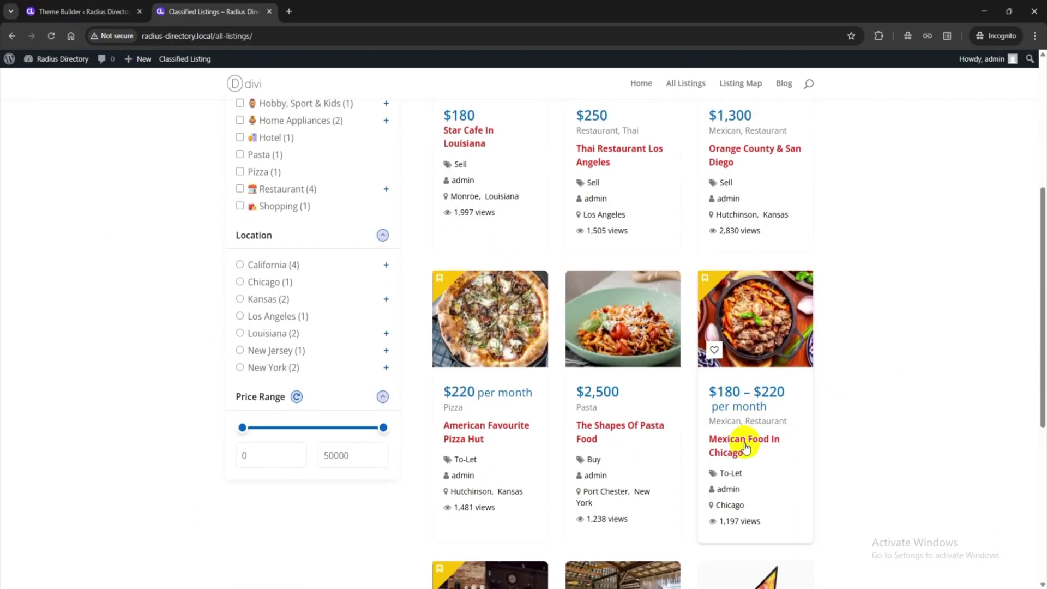
{"action": "left_click", "coordinate": [742, 444]}
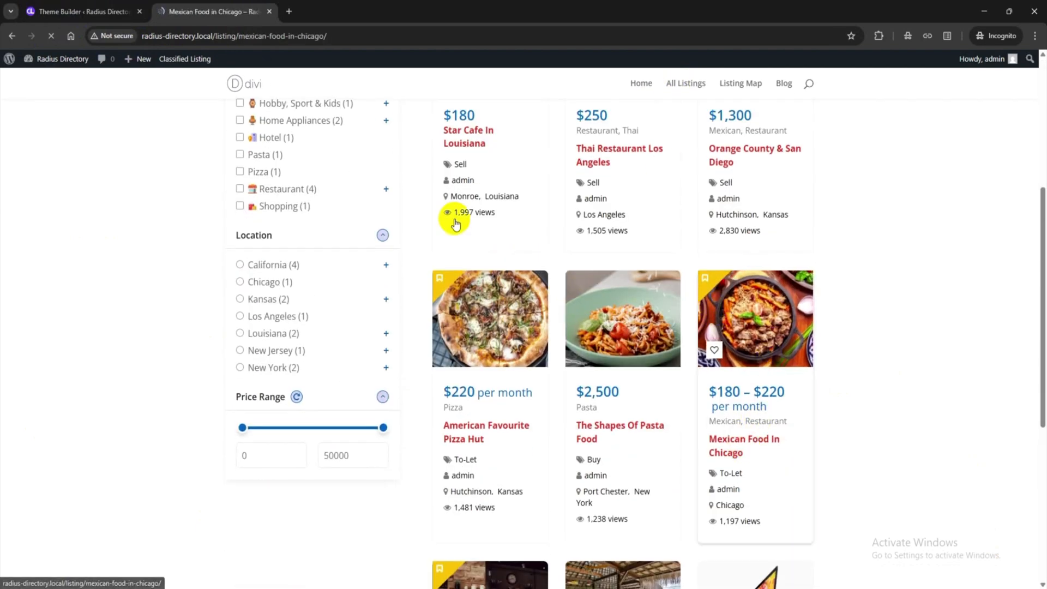
{"action": "scroll", "coordinate": [449, 218], "scroll_direction": "down", "scroll_amount": 4}
{"action": "scroll", "coordinate": [448, 217], "scroll_direction": "down", "scroll_amount": 14}
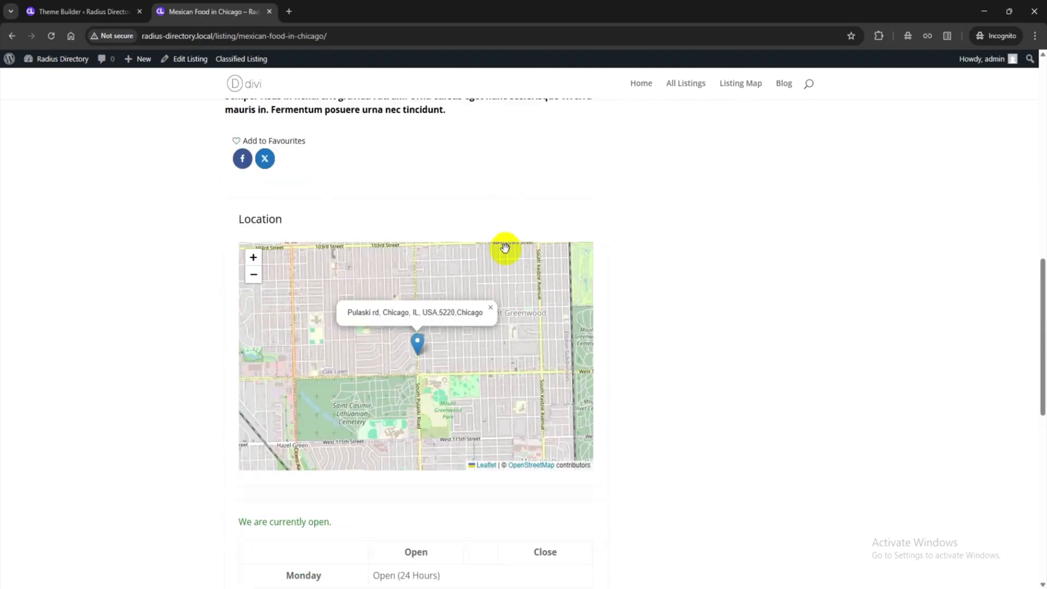
{"action": "scroll", "coordinate": [439, 339], "scroll_direction": "down", "scroll_amount": 4}
{"action": "scroll", "coordinate": [514, 364], "scroll_direction": "up", "scroll_amount": 12}
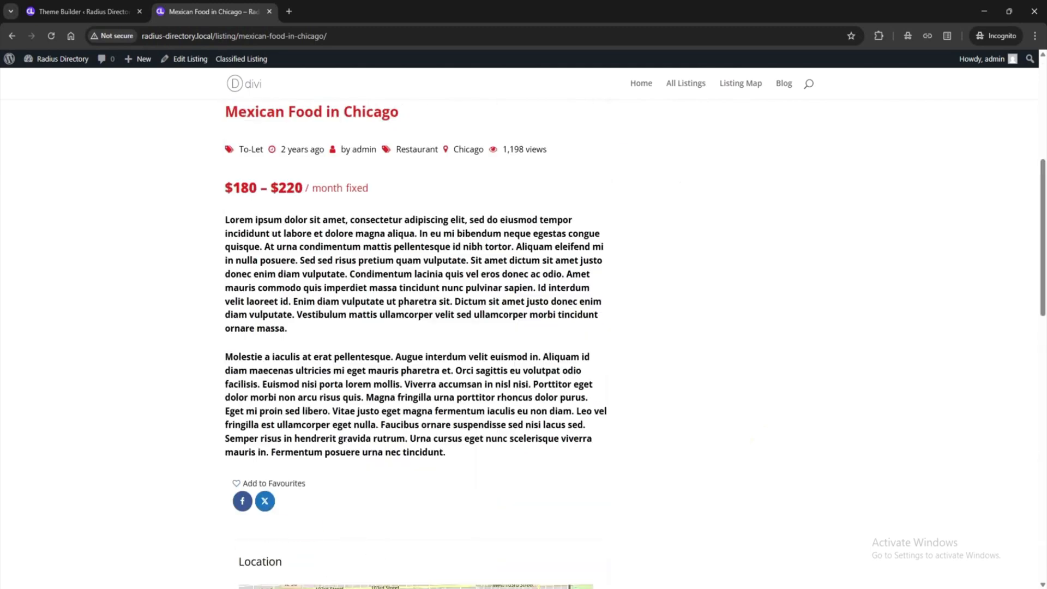
{"action": "left_click_drag", "start_coordinate": [260, 236], "coordinate": [462, 406]}
{"action": "left_click", "coordinate": [364, 312]}
Step: Set the Listing Description module's font weight to Regular in the body layout and save the module and the layout
{"action": "left_click", "coordinate": [85, 11]}
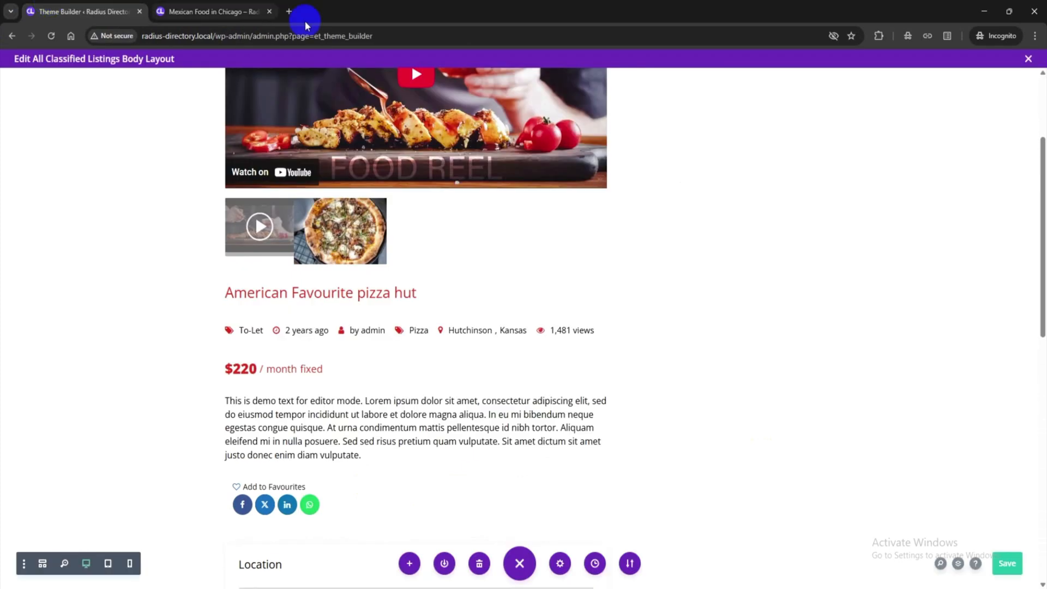
{"action": "left_click", "coordinate": [319, 409]}
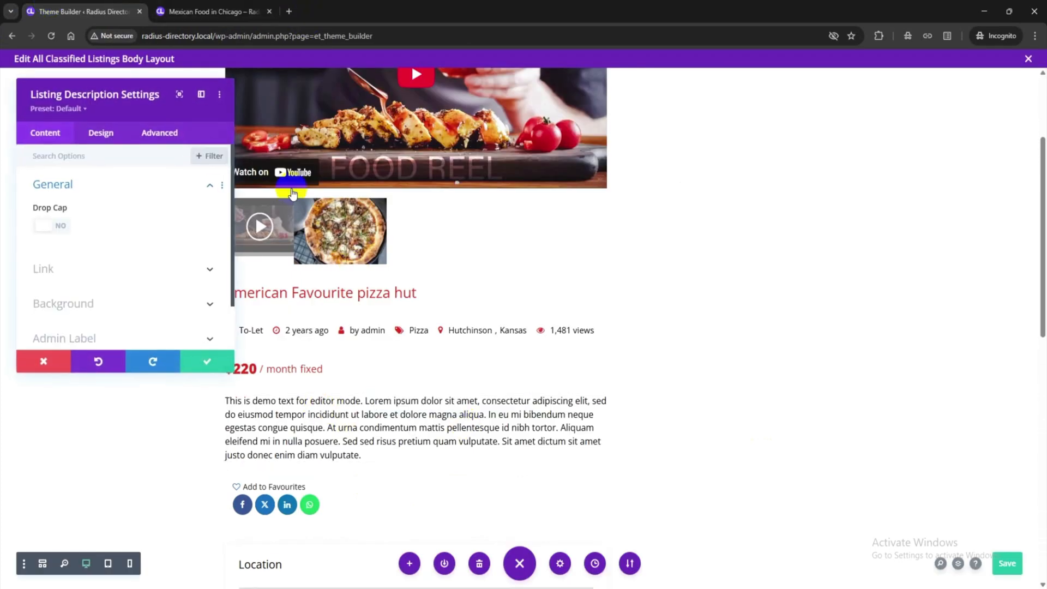
{"action": "left_click", "coordinate": [98, 134]}
{"action": "left_click", "coordinate": [156, 188]}
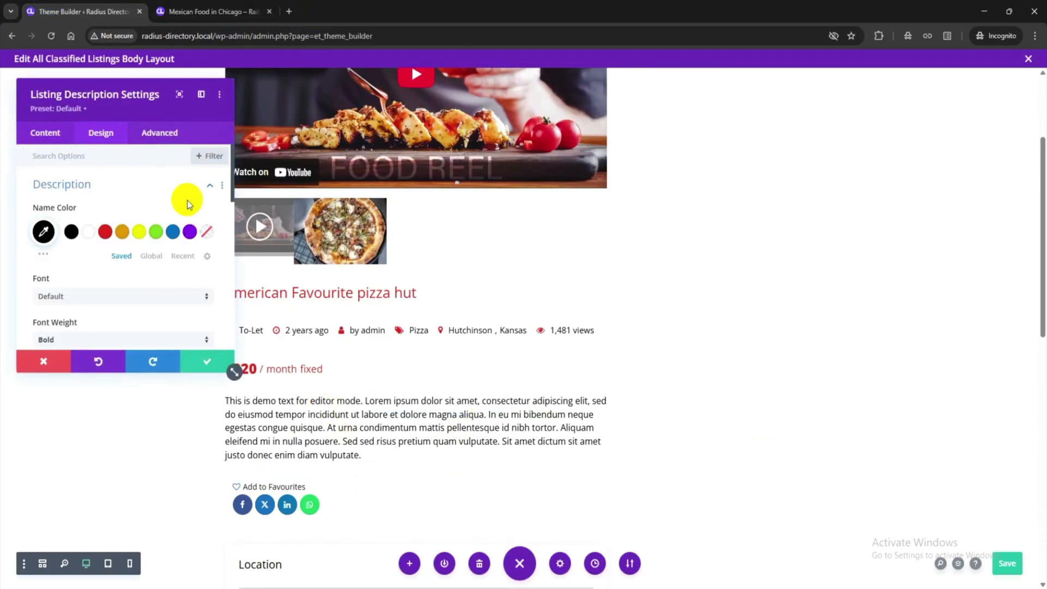
{"action": "scroll", "coordinate": [82, 261], "scroll_direction": "down", "scroll_amount": 1}
{"action": "left_click", "coordinate": [80, 281]}
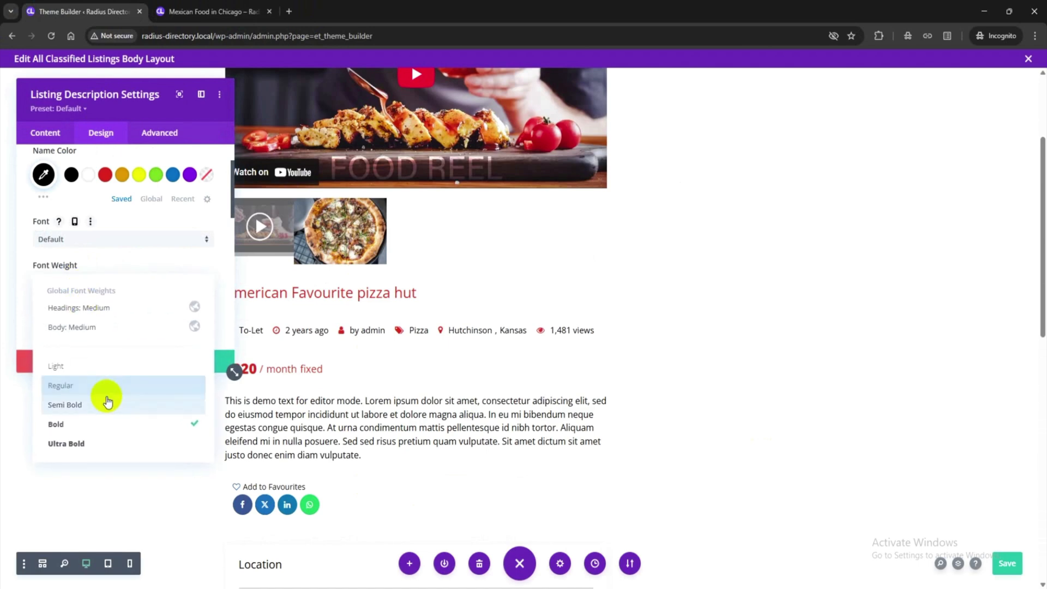
{"action": "left_click", "coordinate": [96, 387]}
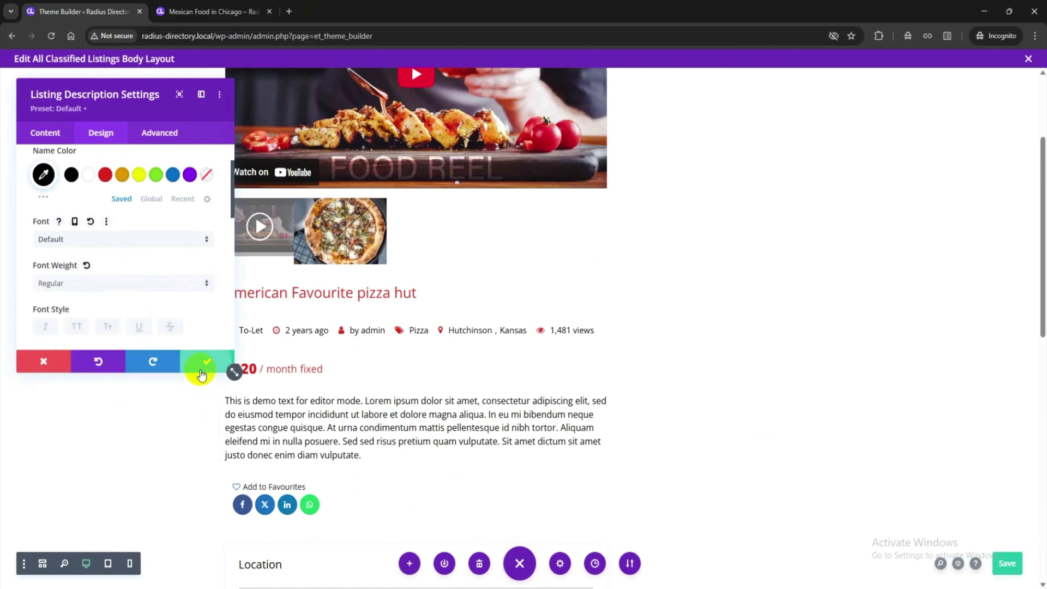
{"action": "left_click", "coordinate": [202, 375]}
{"action": "left_click", "coordinate": [1005, 565]}
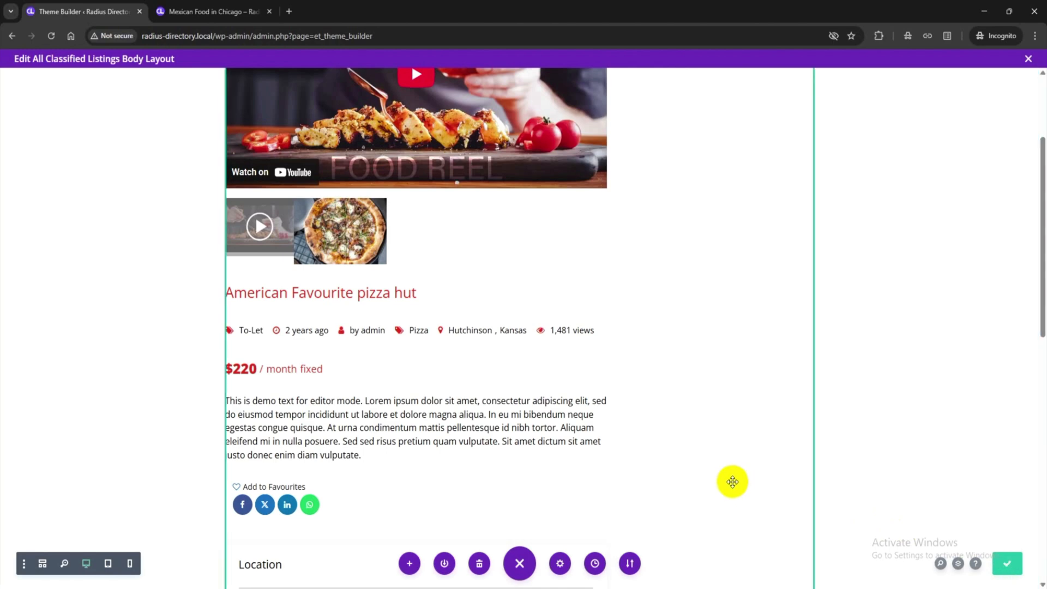
Step: Reload the Mexican Food in Chicago listing page to check the description's font weight
{"action": "left_click", "coordinate": [210, 11]}
{"action": "left_click", "coordinate": [52, 36]}
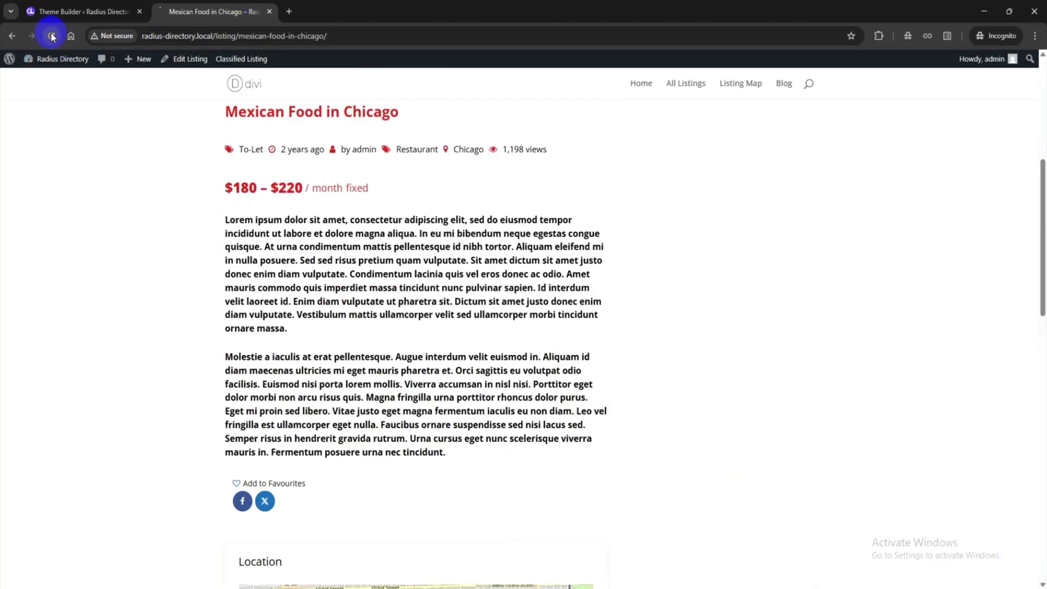